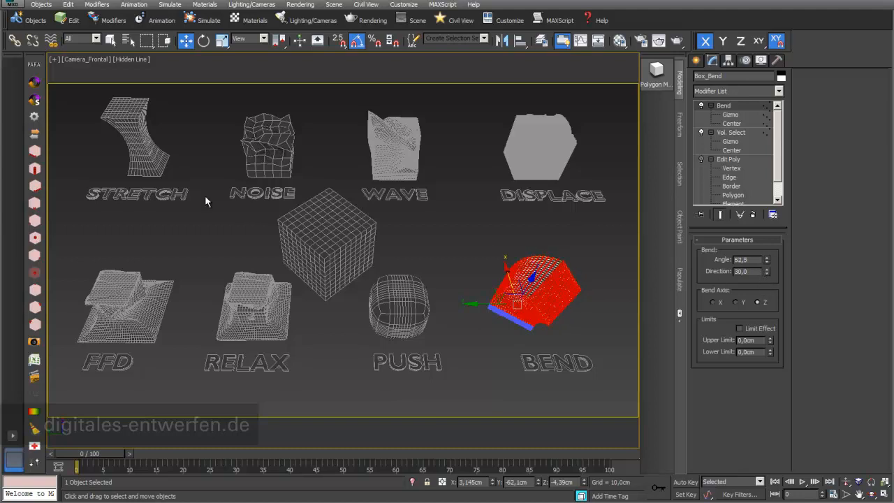
- In the Stretch modifier of the box above the STRETCH label, set Stretch to 0,6 and Amplify to 2,9
click(143, 149)
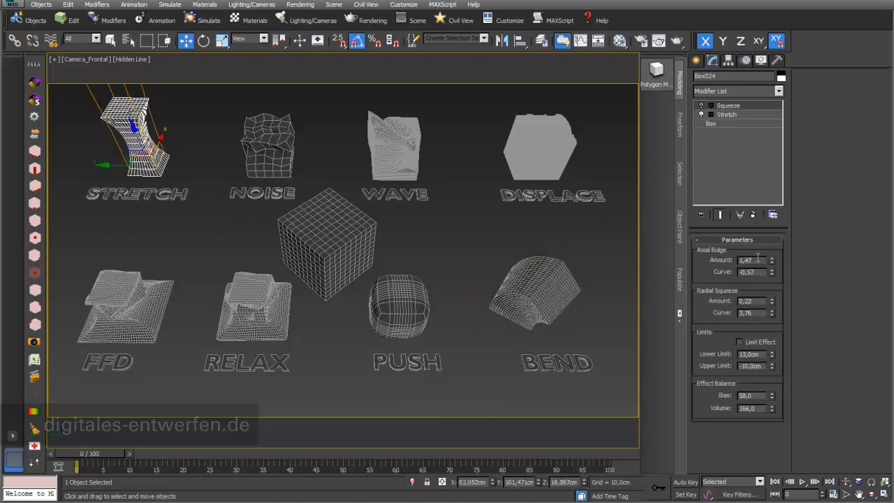
click(719, 115)
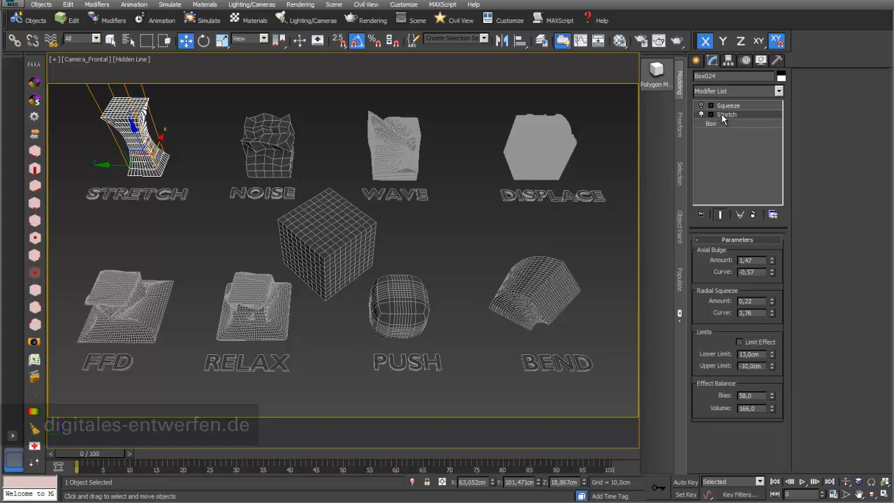
drag(766, 259, 767, 259)
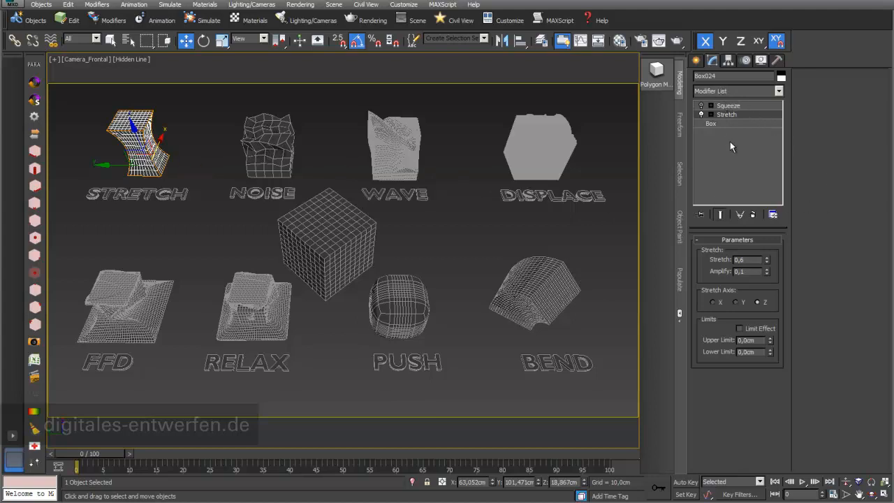
mouse_move(766, 272)
mouse_down()
mouse_move(768, 260)
mouse_move(768, 286)
mouse_move(767, 258)
mouse_up()
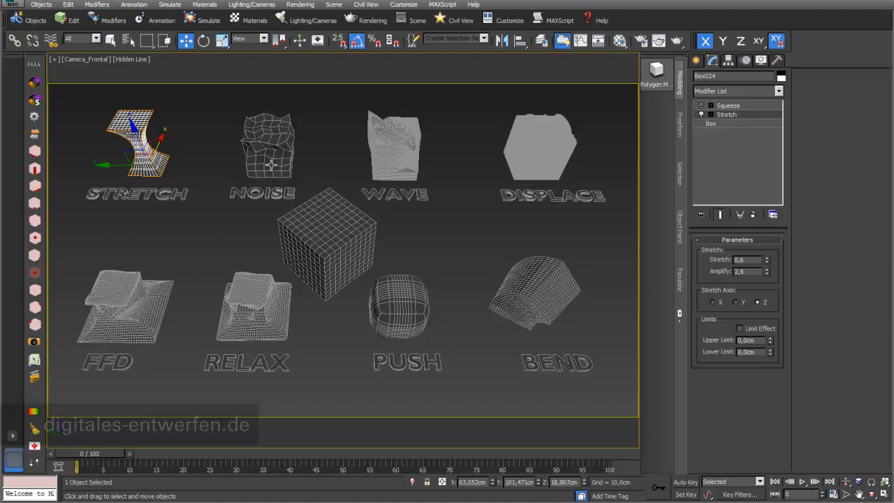
- Select all objects of the Modifier selection set and hide them to empty the camera view
click(447, 147)
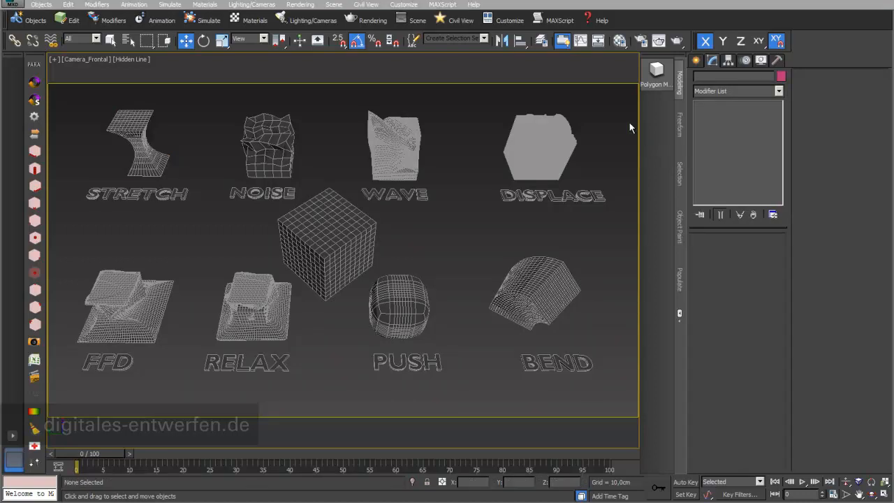
click(483, 37)
click(467, 49)
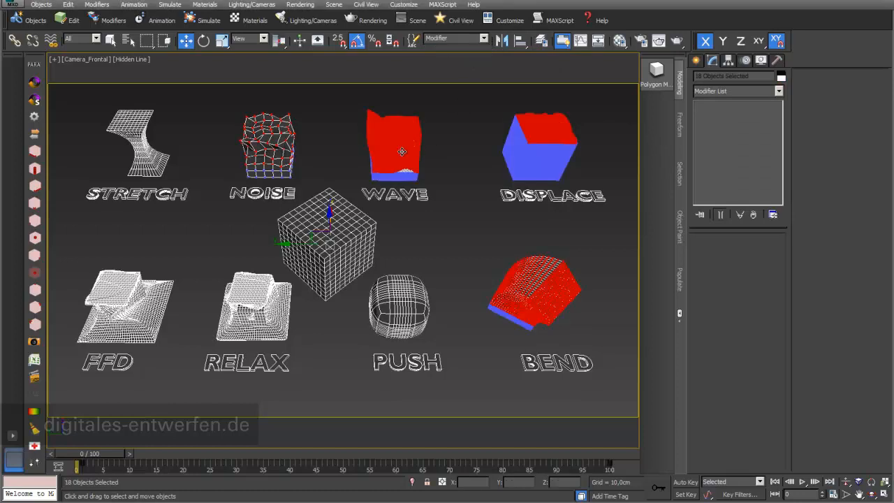
right_click(394, 157)
click(405, 126)
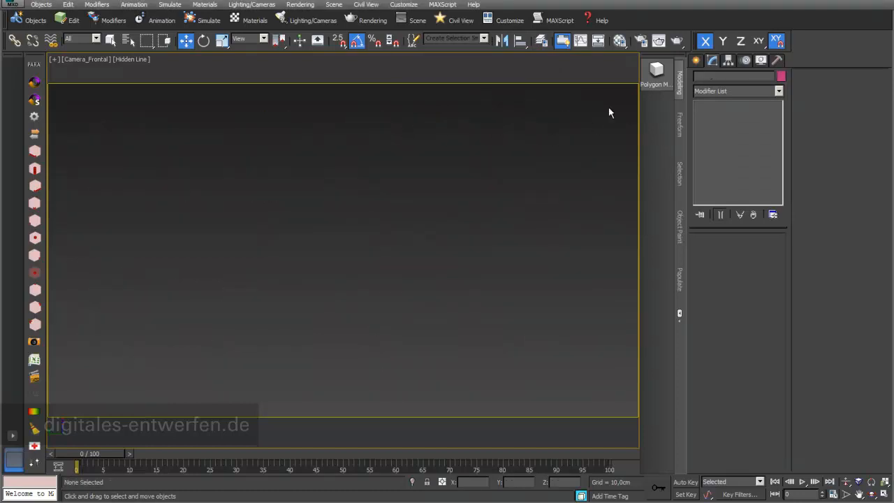
- Create a box at the origin with length, width and height of 10 cm, entering its dimensions numerically
click(696, 61)
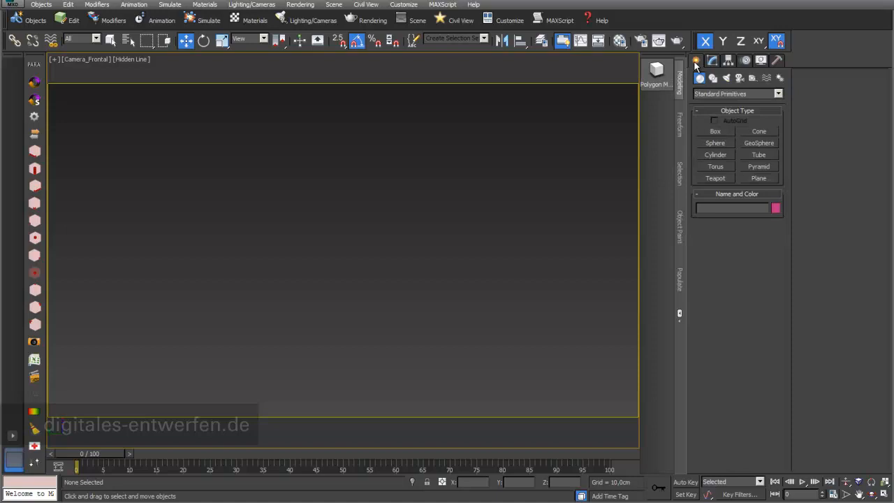
click(717, 132)
click(884, 493)
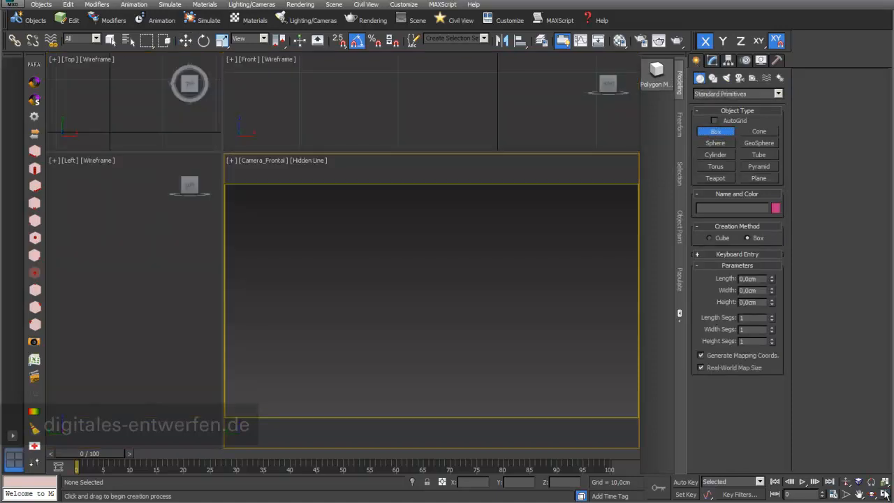
click(697, 255)
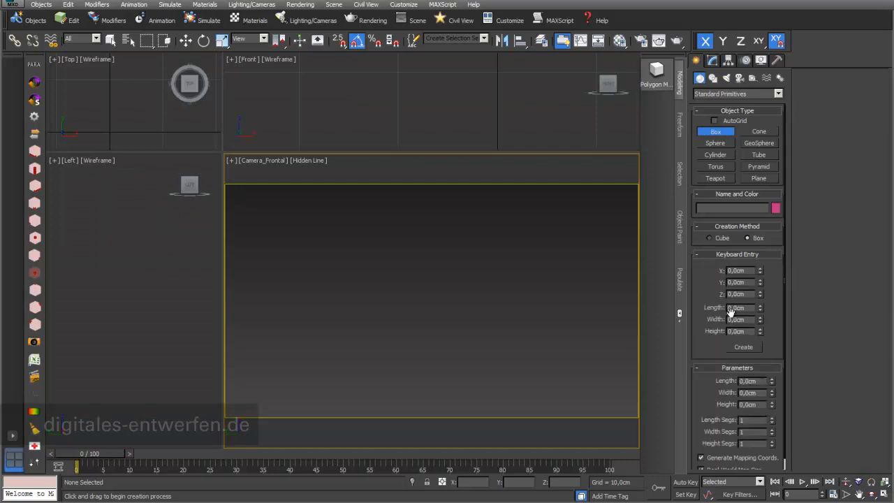
text(1)
text(1)
text(10)
click(743, 347)
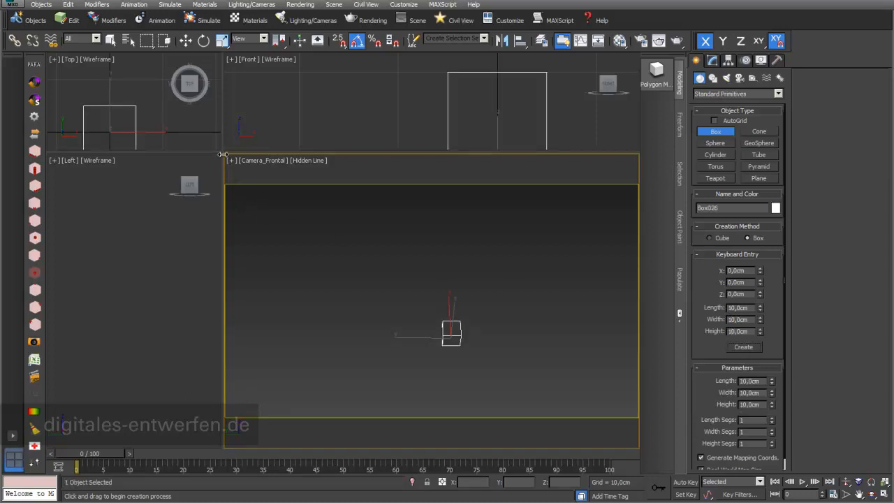
- Turn on 2.5D snapping and set the home grid spacing to 1 cm
drag(223, 155, 482, 311)
scroll(361, 172, down, 3)
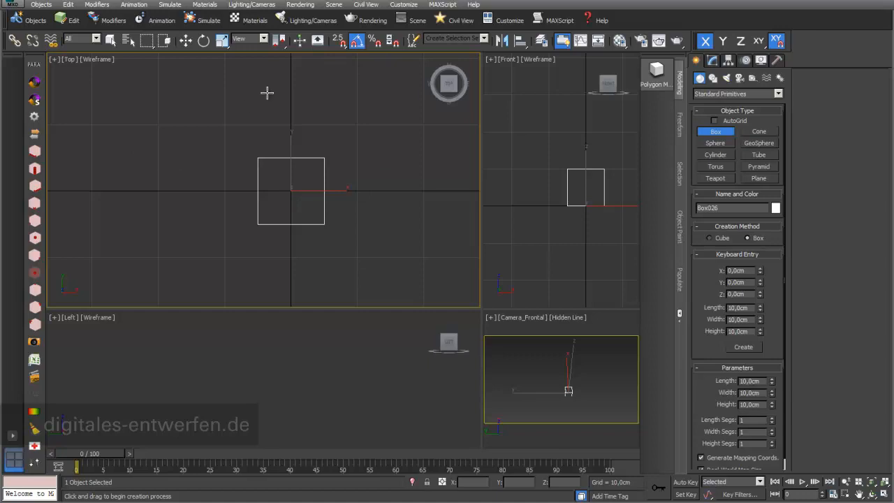
click(339, 42)
right_click(339, 42)
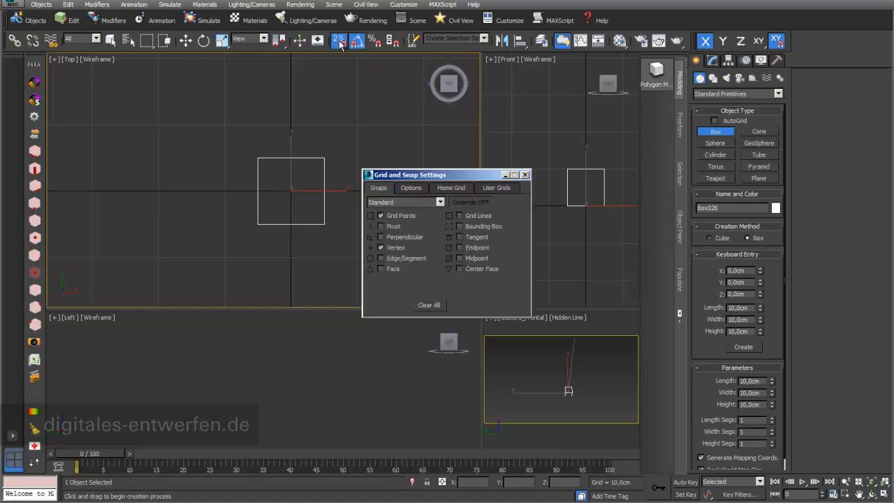
click(451, 188)
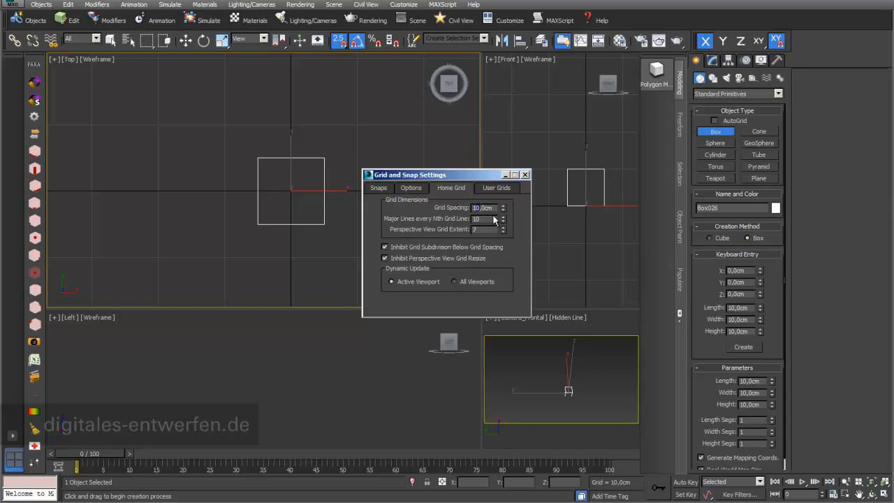
text(1)
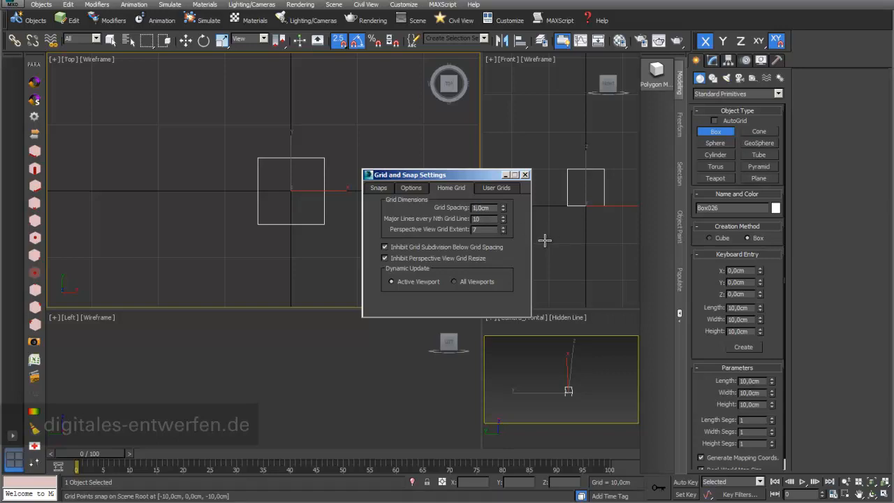
key(Return)
drag(464, 176, 489, 269)
scroll(274, 193, up, 4)
middle_drag(274, 193, 226, 178)
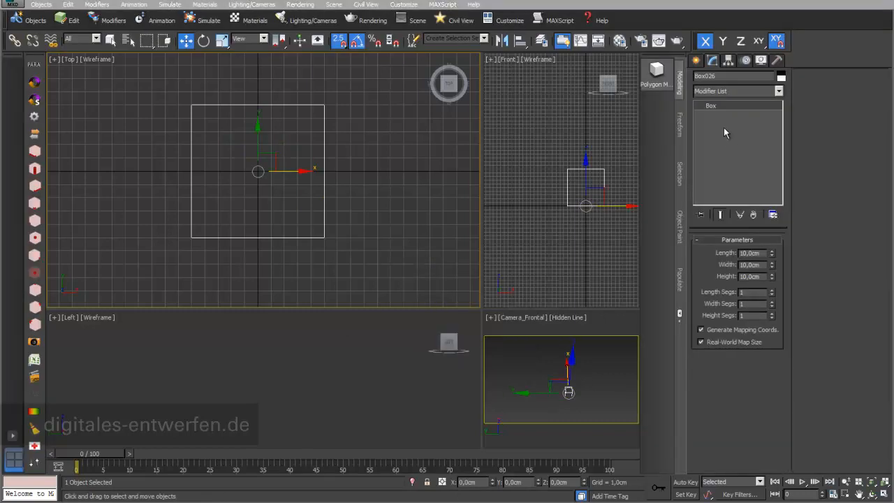
- Examine the modifiers available for the box and the available workspace layouts
click(696, 60)
click(712, 60)
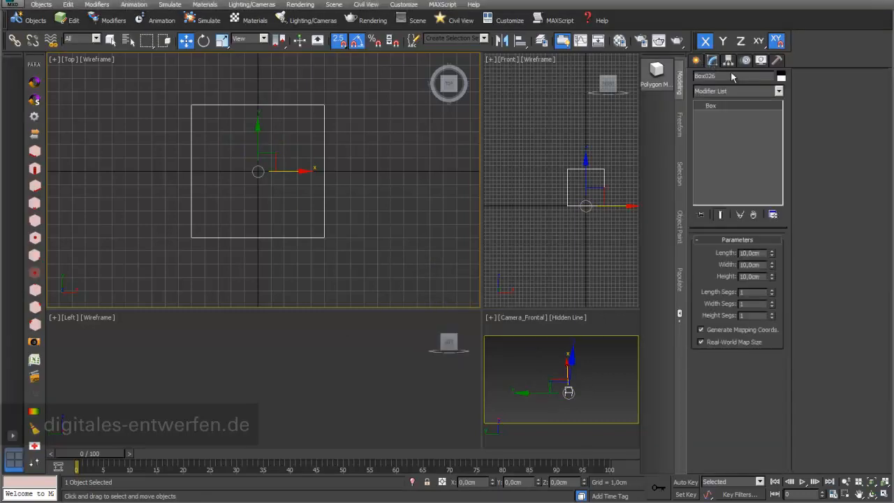
click(778, 92)
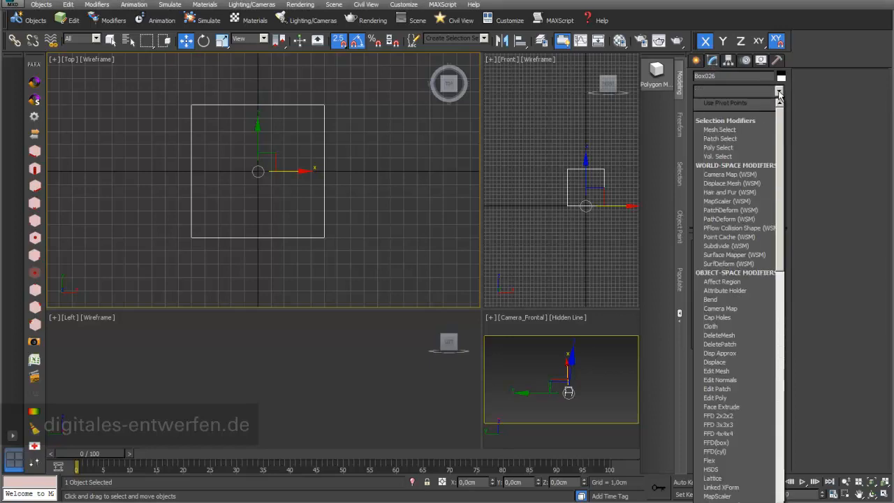
click(778, 91)
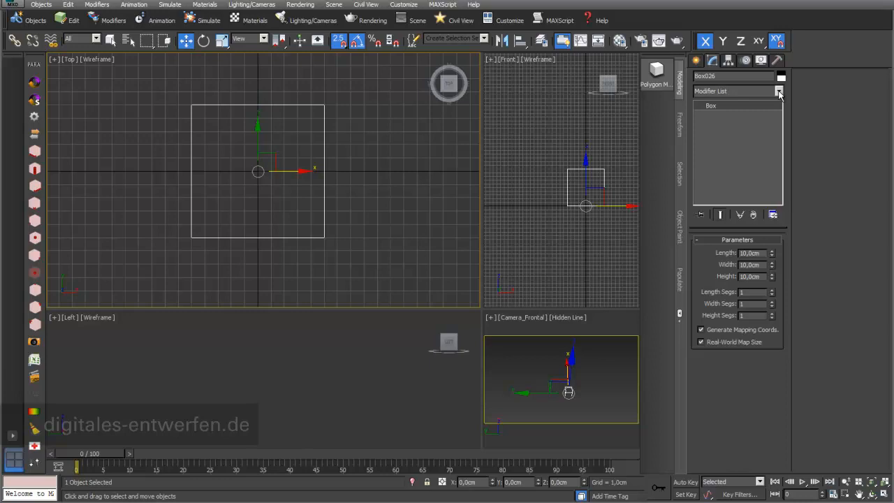
click(193, 3)
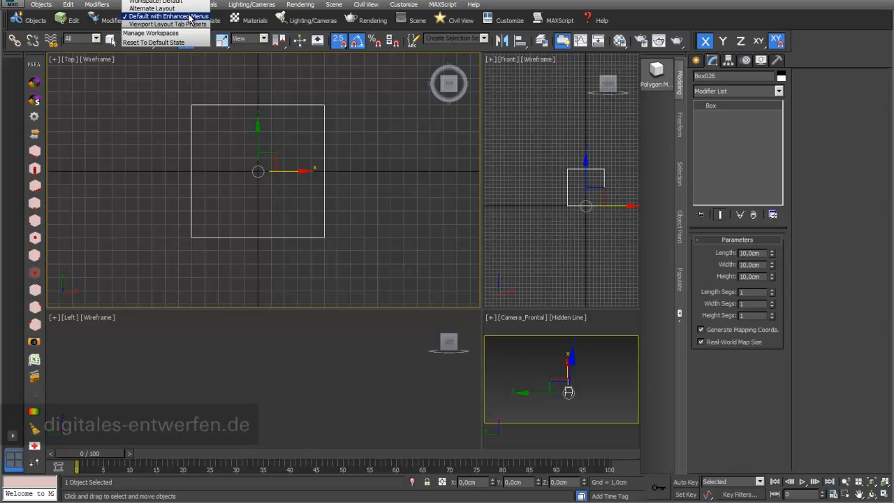
click(348, 92)
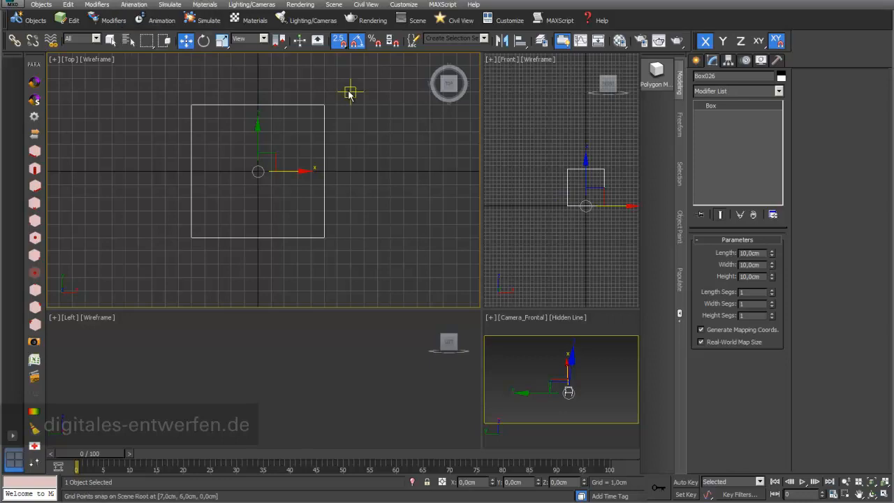
click(110, 23)
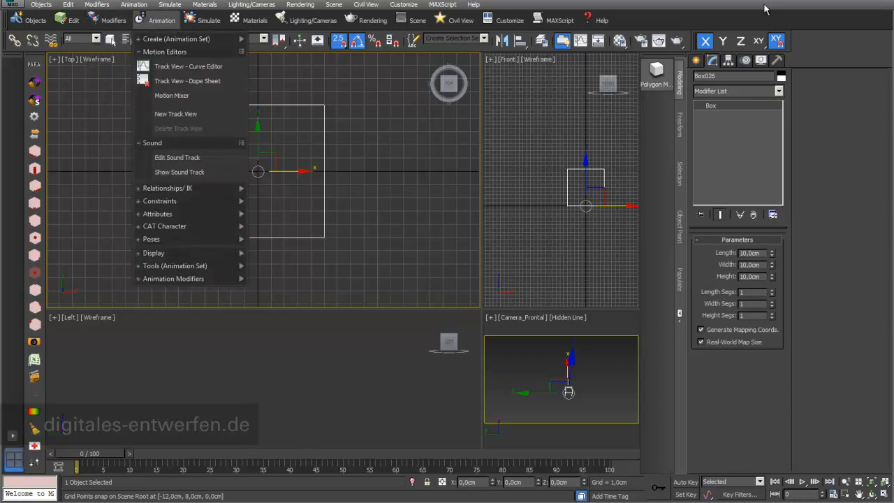
right_click(701, 26)
click(705, 26)
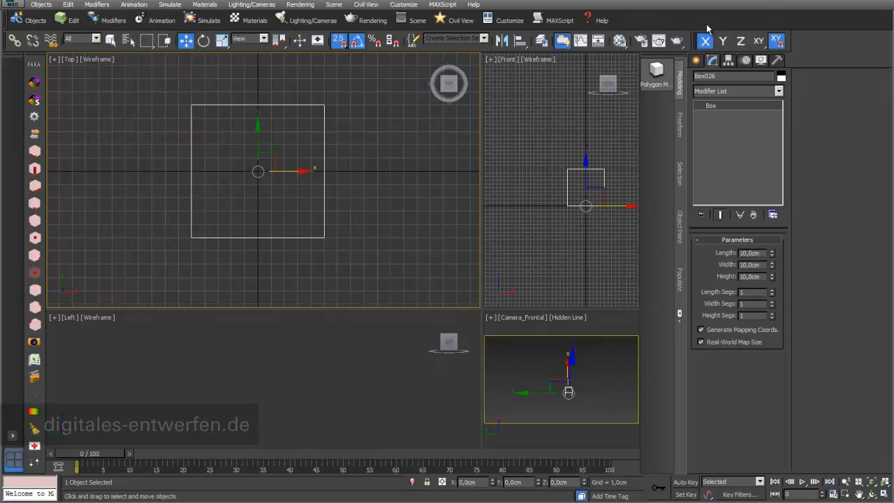
right_click(707, 20)
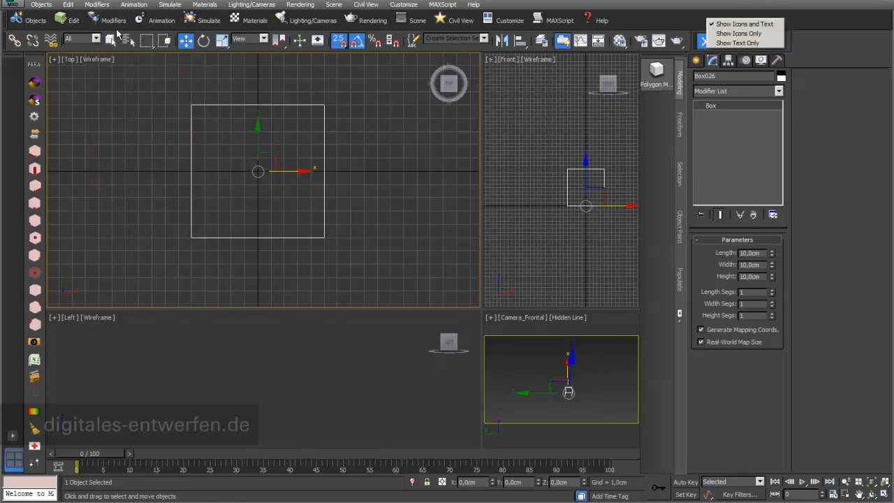
- Add an Edit Poly modifier to the box, followed by a Volume Select modifier above it in the stack
click(117, 26)
mouse_move(124, 43)
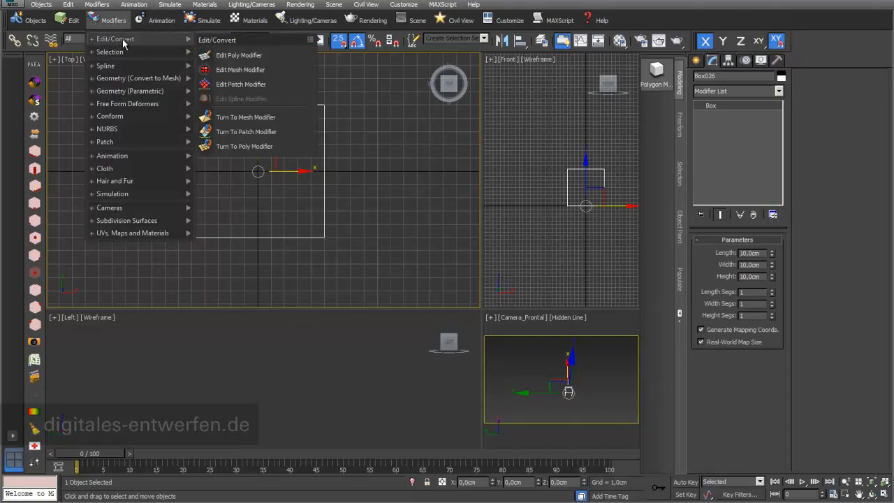
click(233, 56)
click(117, 28)
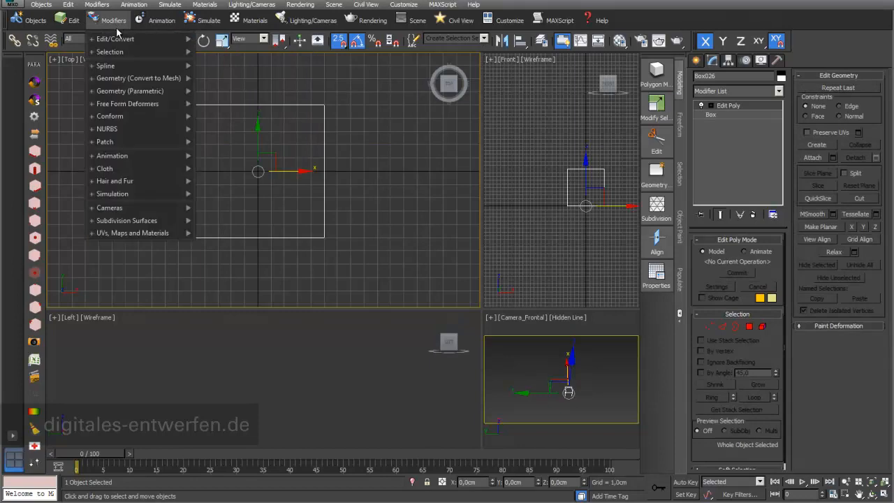
mouse_move(124, 55)
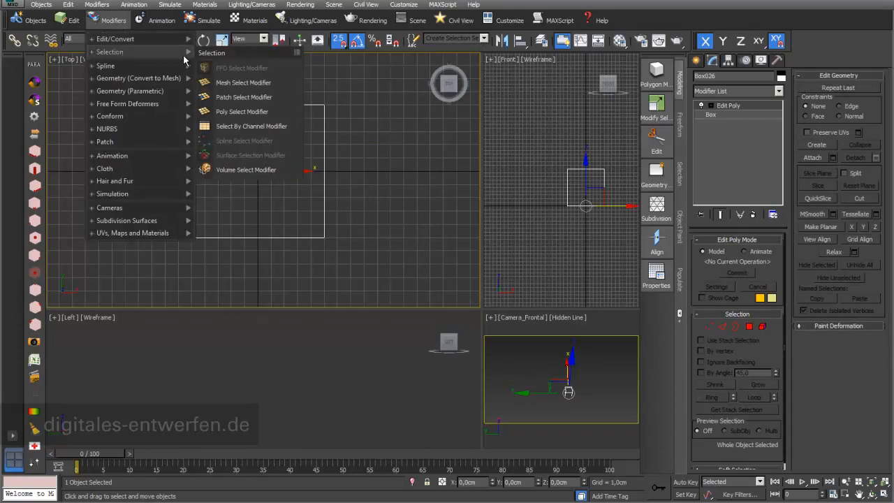
click(258, 175)
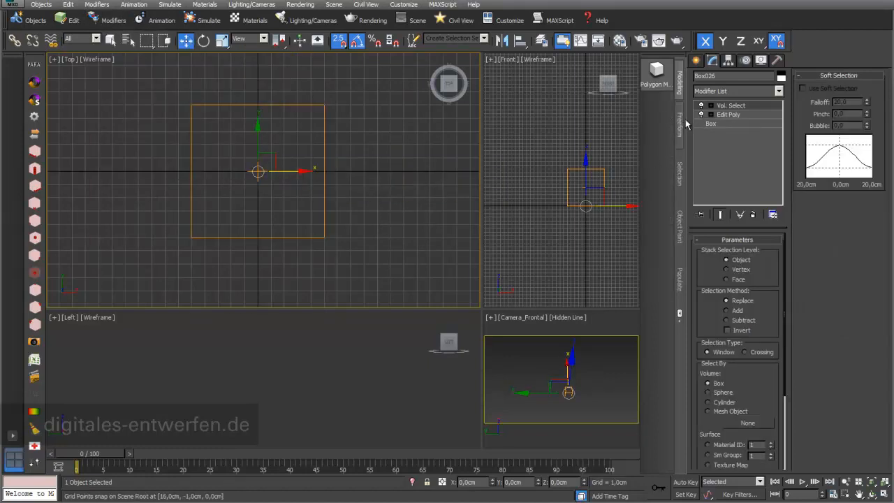
click(711, 114)
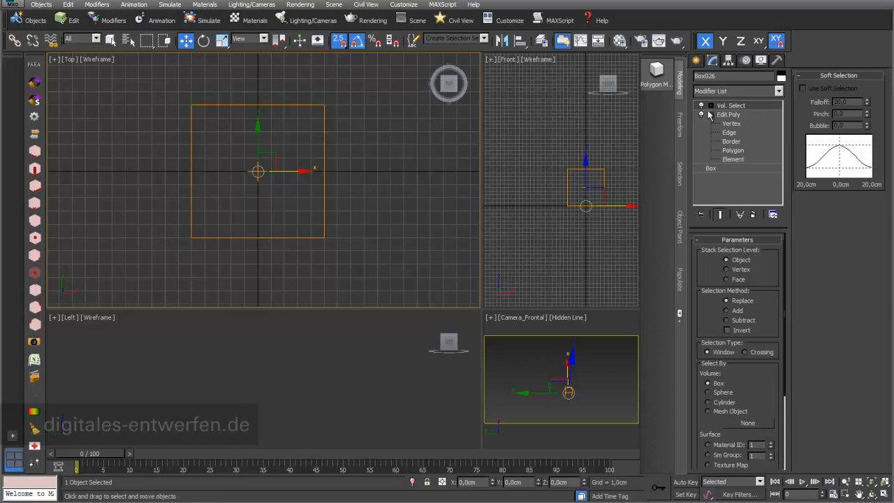
click(710, 114)
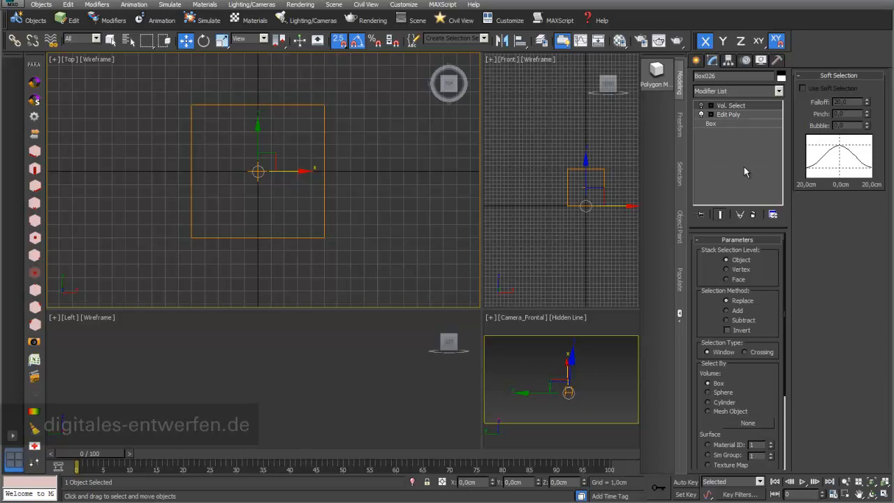
- Apply an FFD Box modifier to the box above the Vol. Select modifier
click(113, 20)
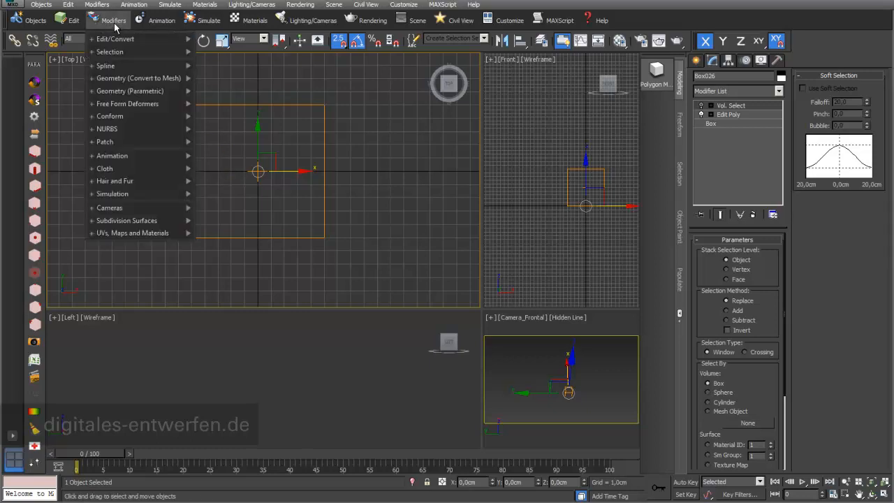
mouse_move(122, 104)
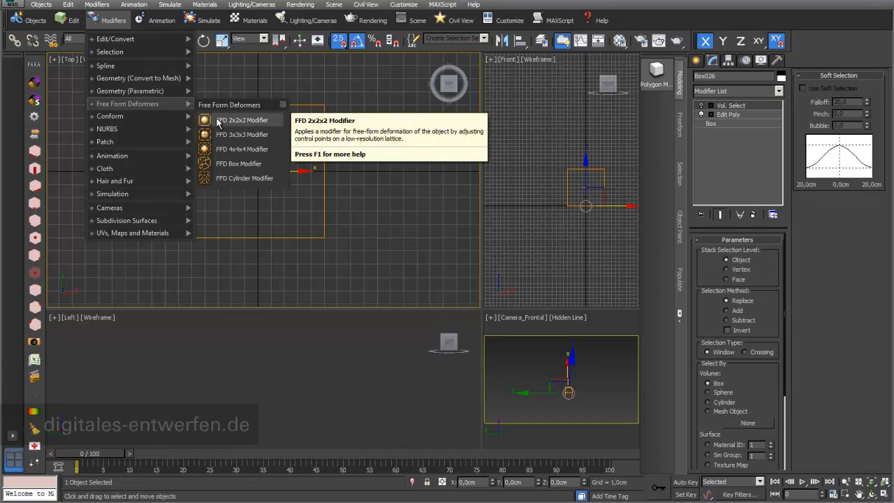
click(233, 165)
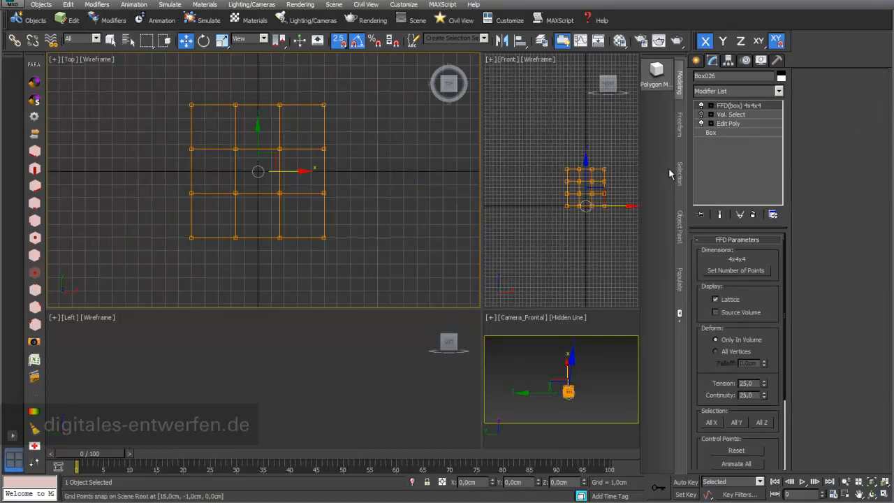
- Set the number of FFD lattice points to 4 in length, 4 in width and 3 in height
drag(481, 308, 371, 257)
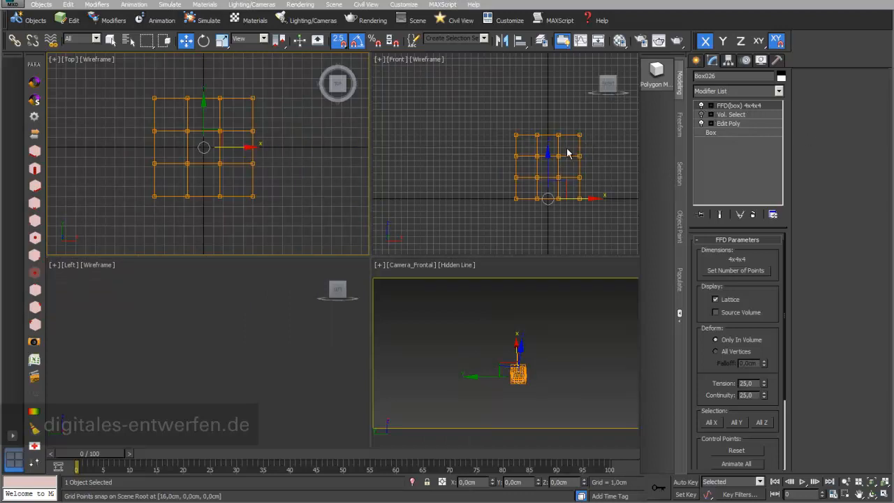
click(731, 273)
drag(465, 213, 385, 139)
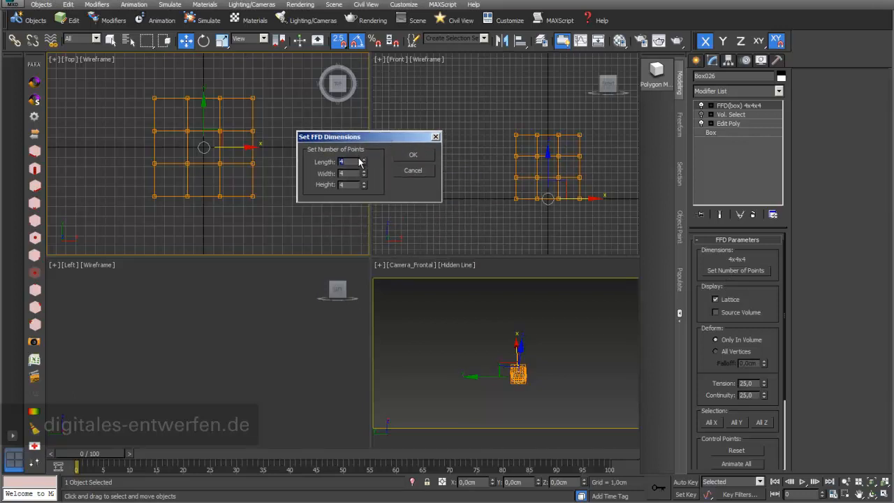
text(3)
key(Tab)
text(34)
drag(348, 163, 320, 186)
text(43)
click(413, 155)
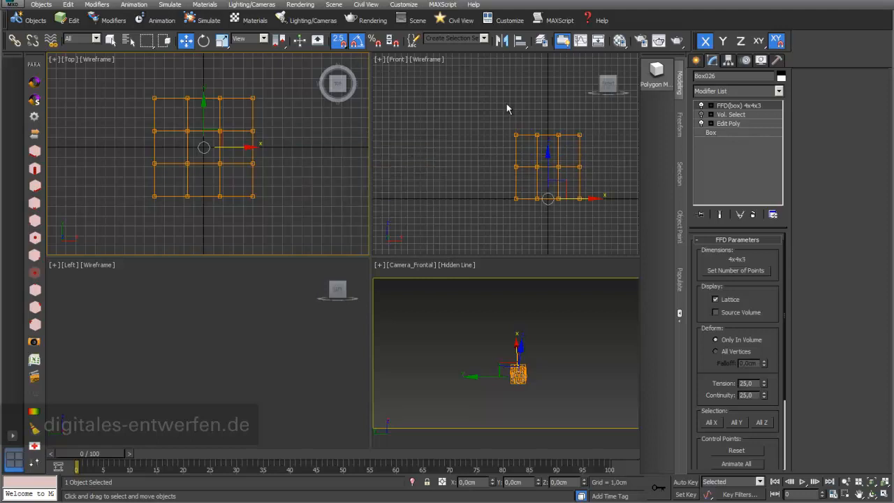
- Enlarge the camera viewport, switch it to Perspective and orbit to an angled view of the box from above
drag(368, 257, 293, 174)
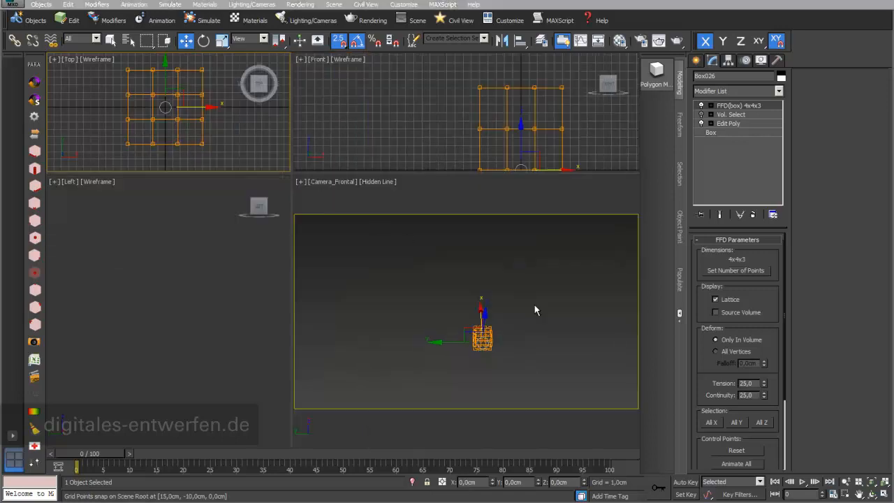
key(p)
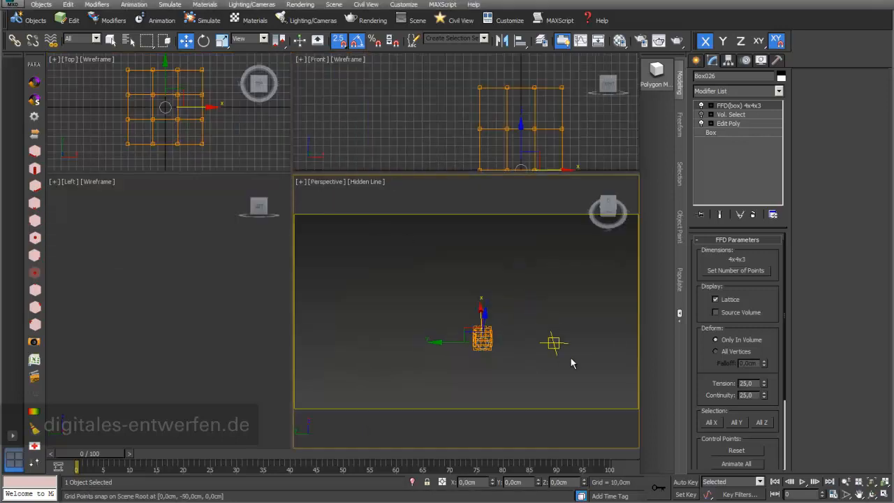
scroll(502, 342, up, 3)
middle_drag(502, 342, 503, 295)
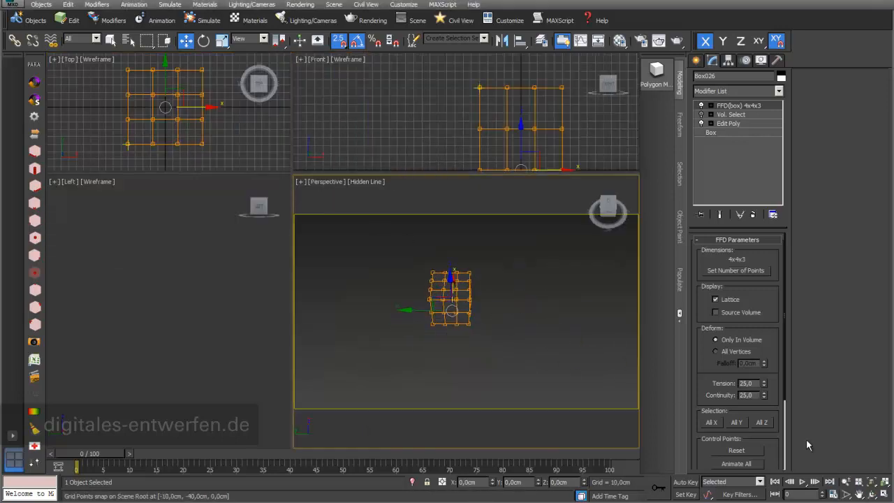
click(871, 494)
drag(458, 328, 454, 289)
drag(475, 307, 457, 291)
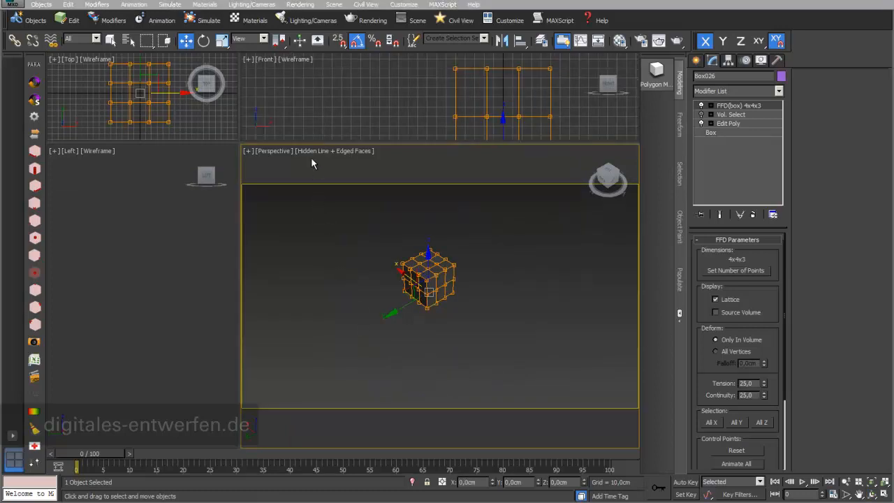
- Display the perspective viewport in Realistic shading and fit the box in all viewports
click(311, 150)
click(321, 160)
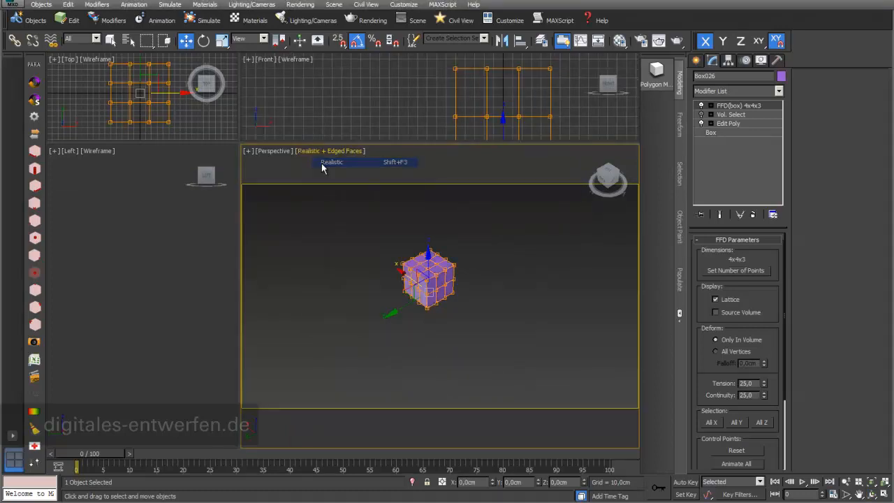
click(882, 482)
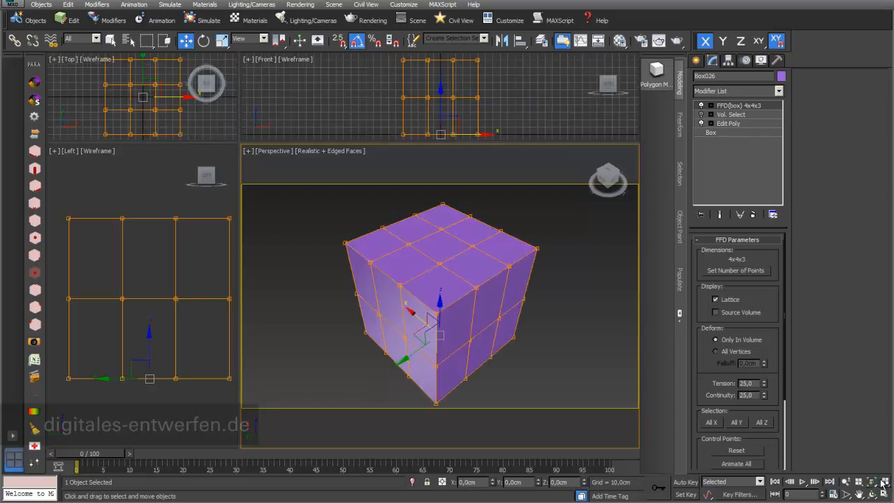
- Illuminate the perspective viewport with the scene lights and turn off its safe frame
click(338, 152)
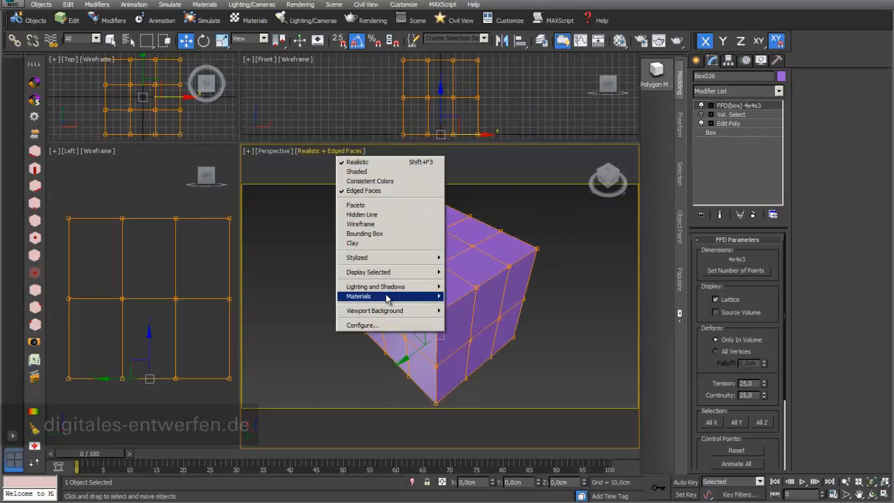
mouse_move(386, 287)
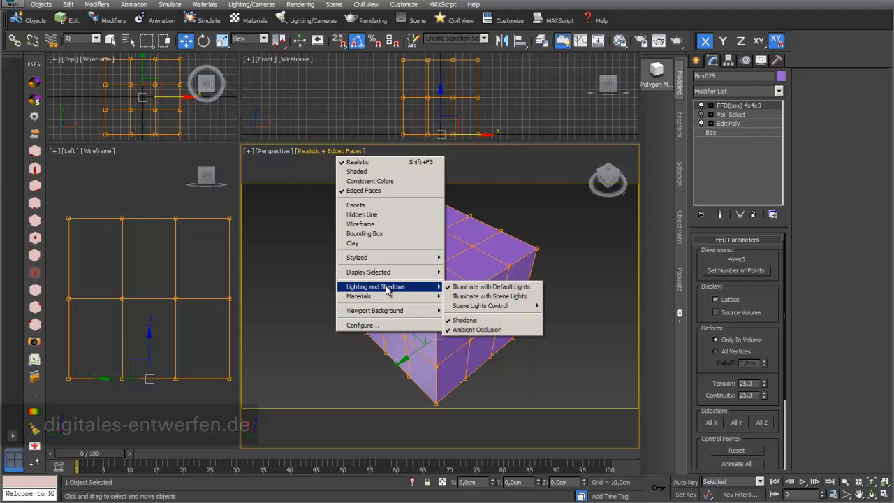
click(489, 296)
click(276, 151)
click(333, 307)
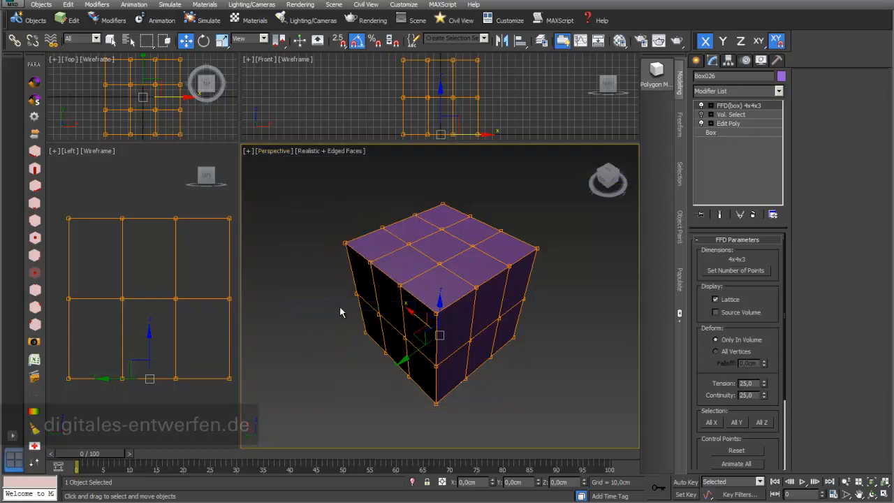
- Select the middle layer of FFD control points in the front view and move it along X to about -3.2 cm
click(710, 105)
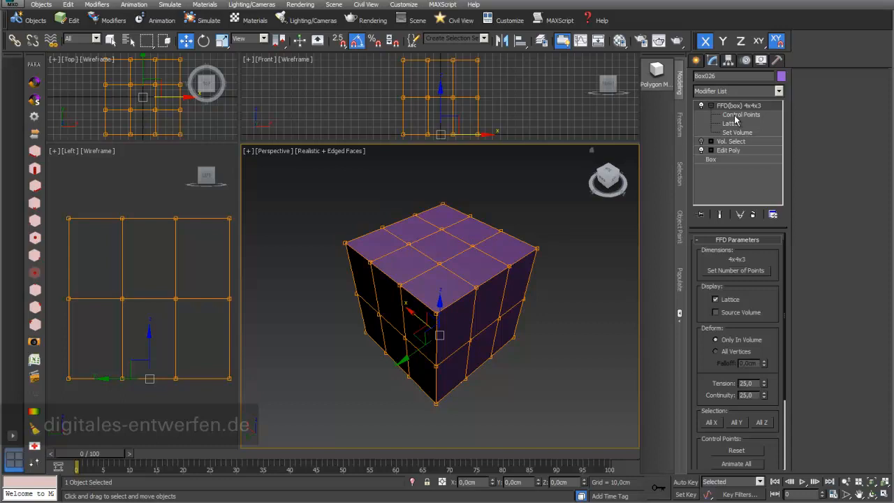
click(740, 114)
click(386, 86)
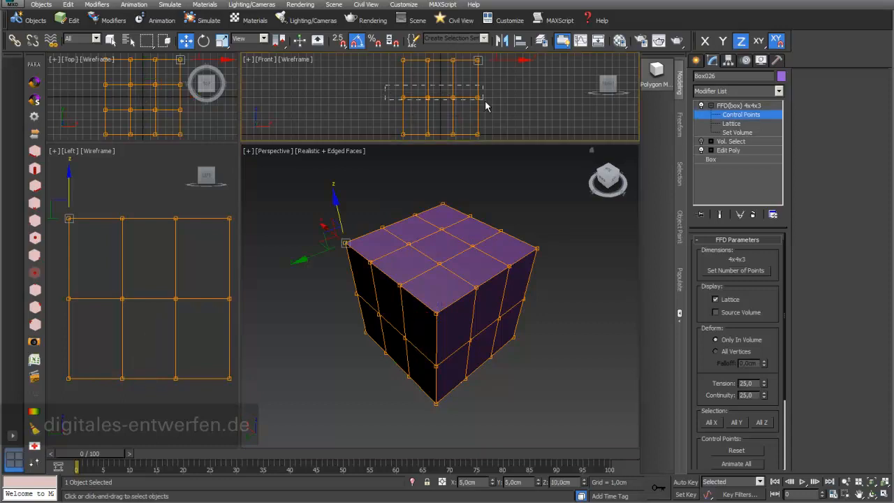
drag(499, 112, 500, 114)
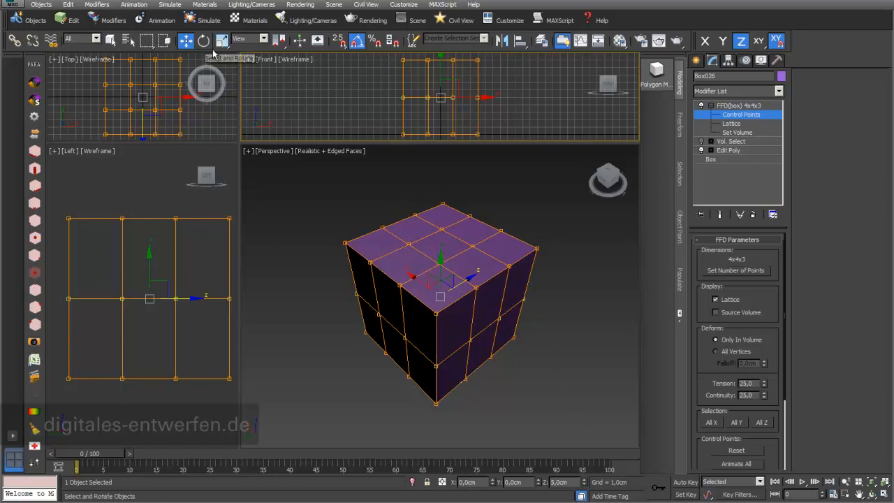
drag(473, 98, 460, 98)
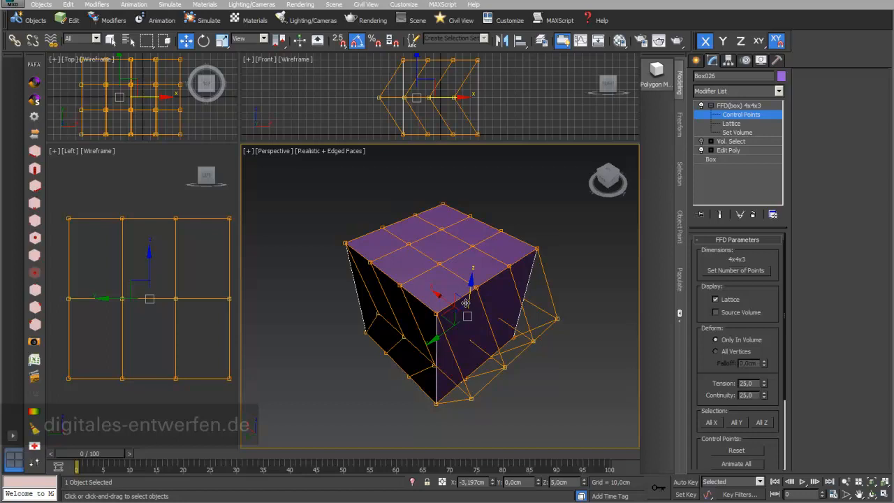
- Set the base box's length, width and height segments to 10 each
click(716, 160)
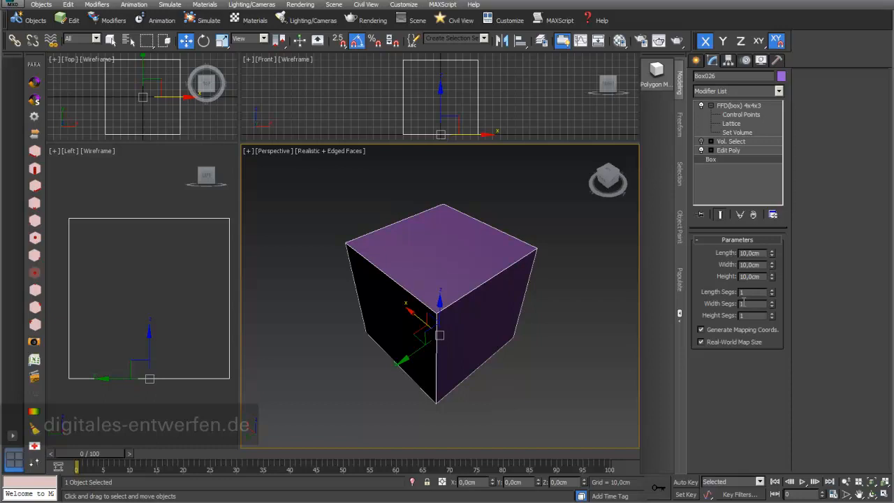
key(Return)
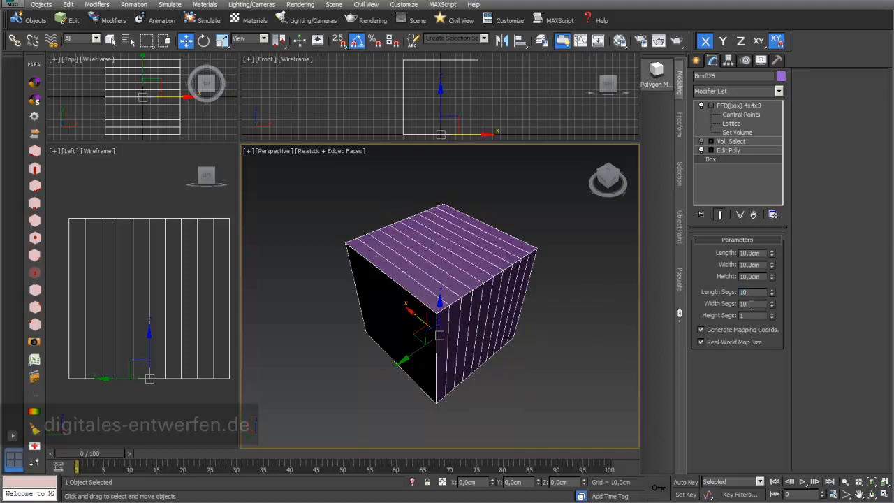
key(Return)
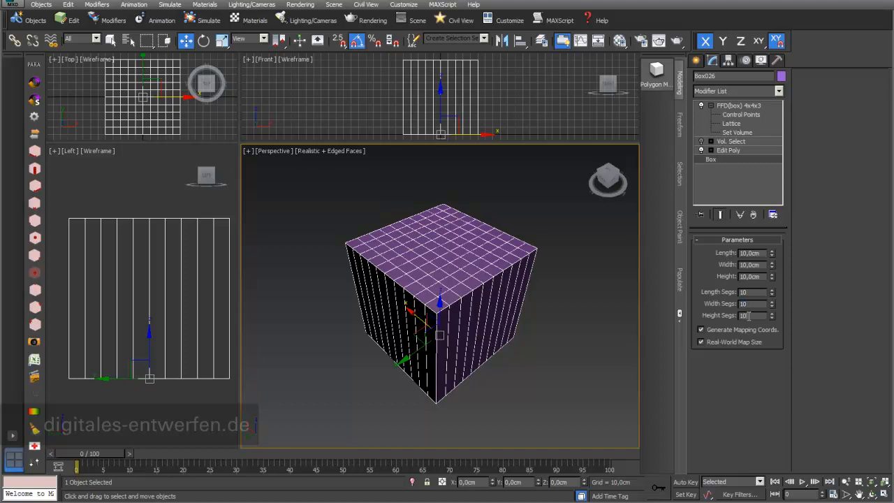
key(Return)
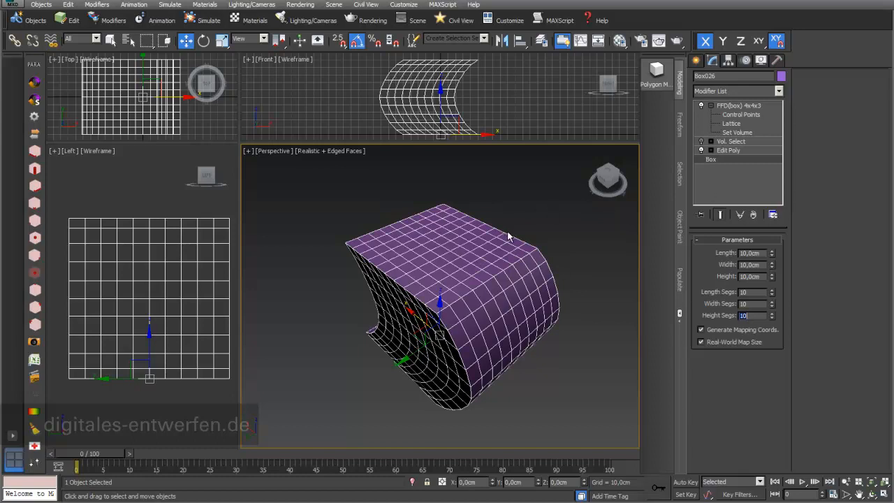
- Bring the middle layer of FFD control points back to the box's centre and scale it outward uniformly
click(748, 106)
click(743, 115)
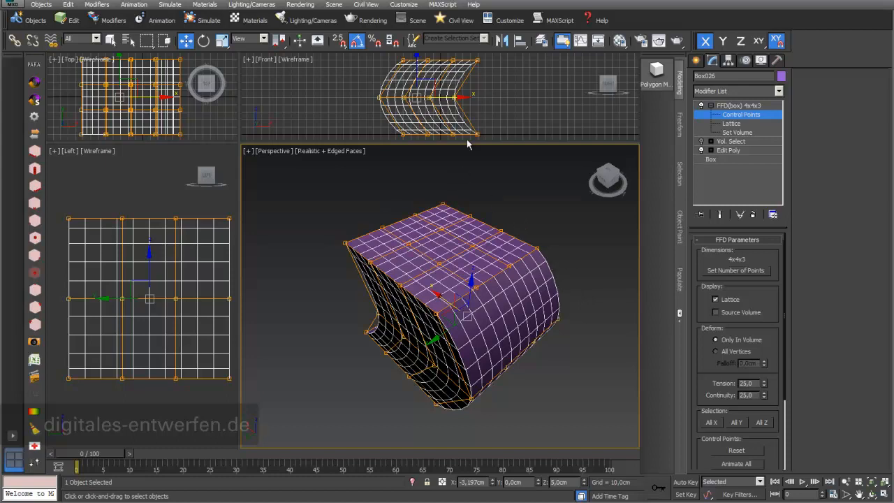
drag(468, 142, 473, 159)
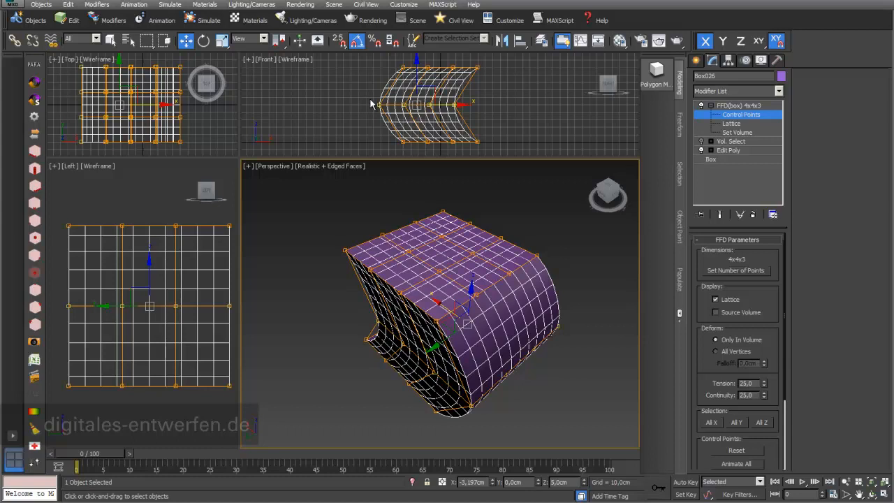
right_click(498, 96)
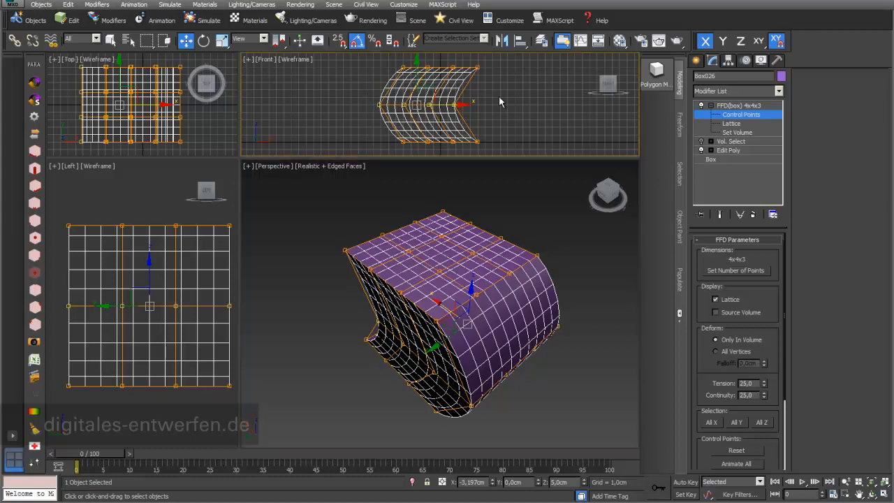
drag(452, 105, 521, 105)
click(221, 41)
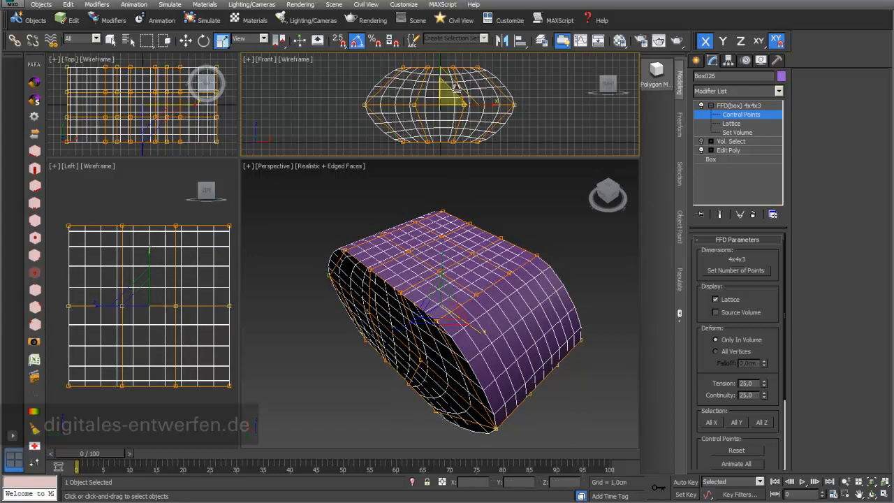
click(86, 1)
drag(449, 91, 470, 70)
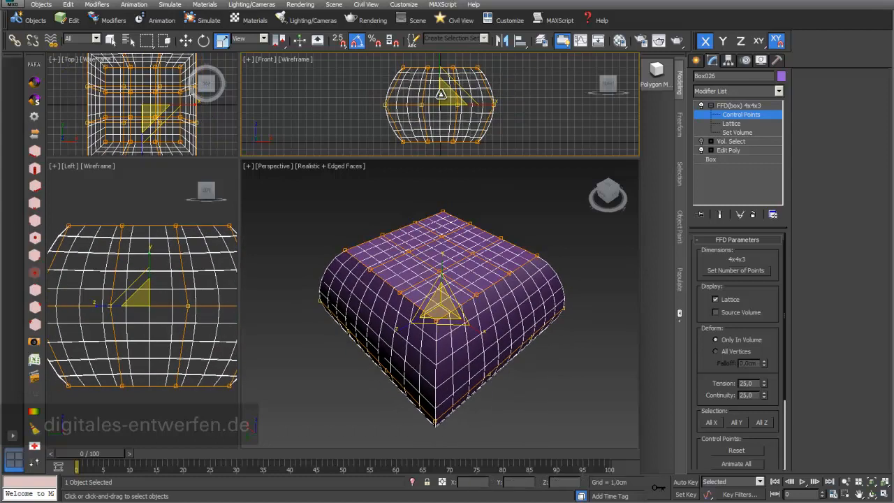
- Select the top layer of FFD control points and rotate it about the vertical axis to twist the box
middle_drag(442, 95, 440, 102)
drag(381, 67, 515, 88)
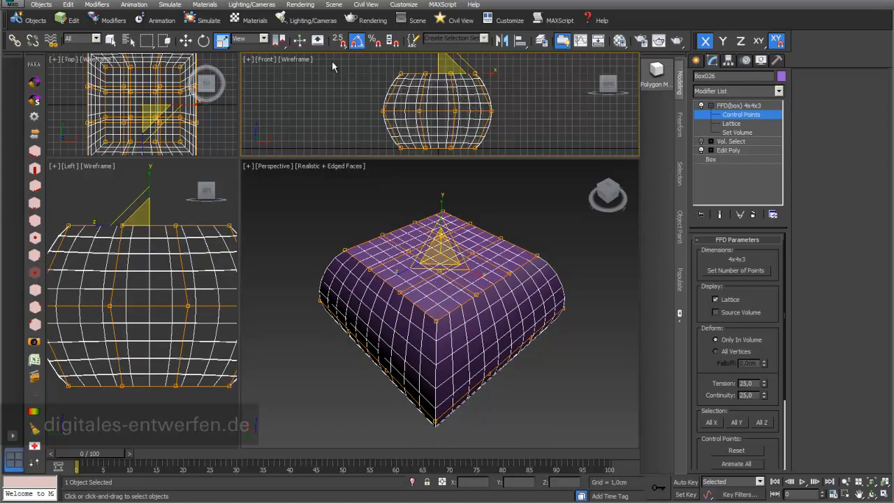
click(203, 39)
drag(454, 75, 439, 77)
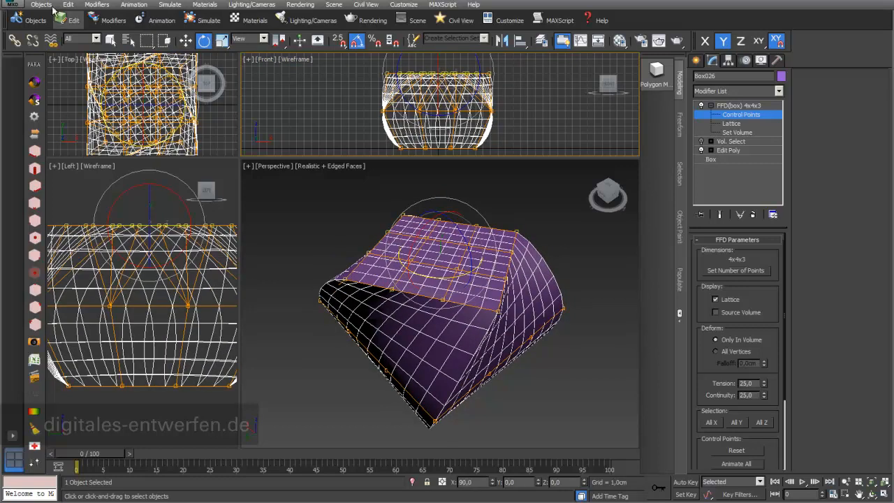
key(ctrl+z)
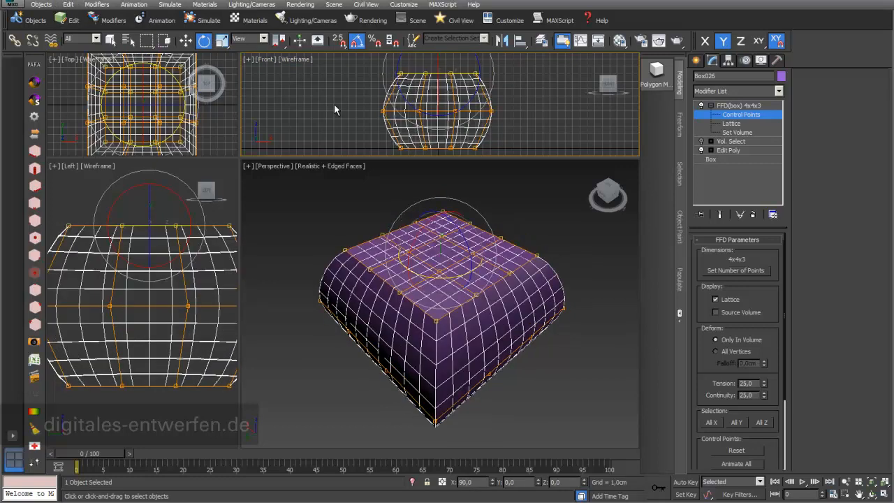
click(356, 42)
drag(466, 77, 439, 74)
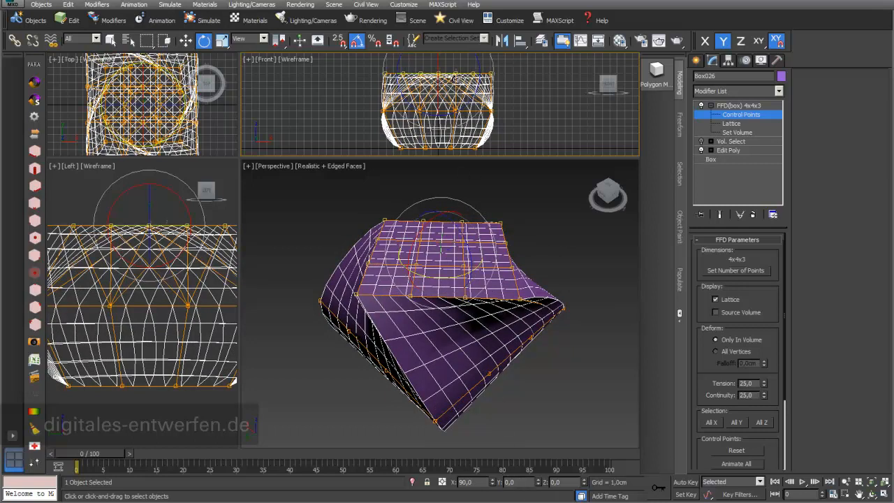
drag(455, 74, 455, 74)
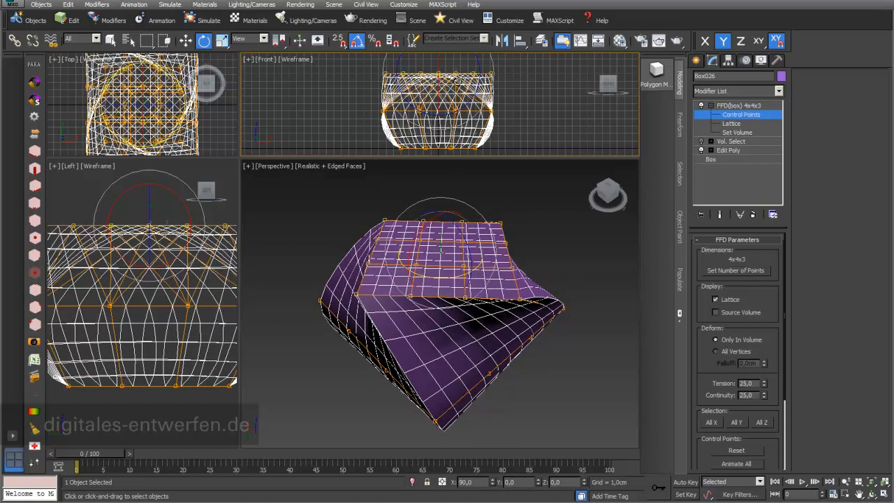
- Move the whole FFD lattice down along Z by about 0.18 cm relative to the box
click(872, 492)
click(438, 271)
drag(438, 271, 437, 244)
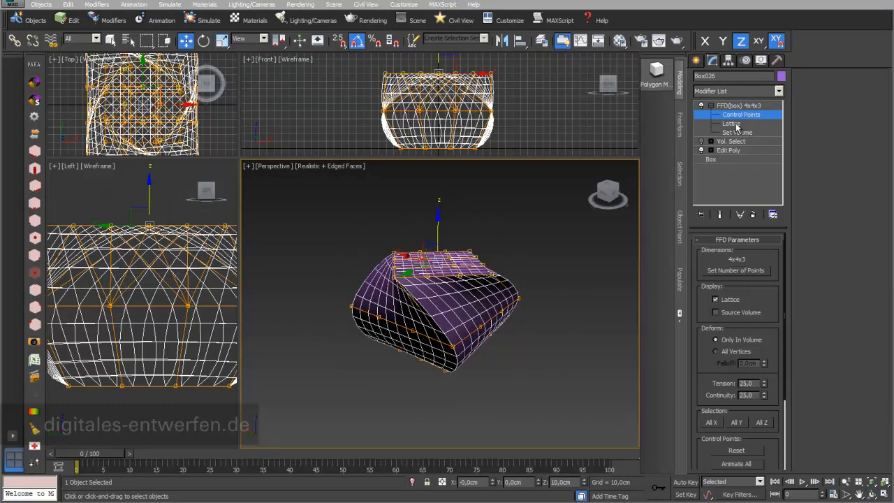
click(732, 123)
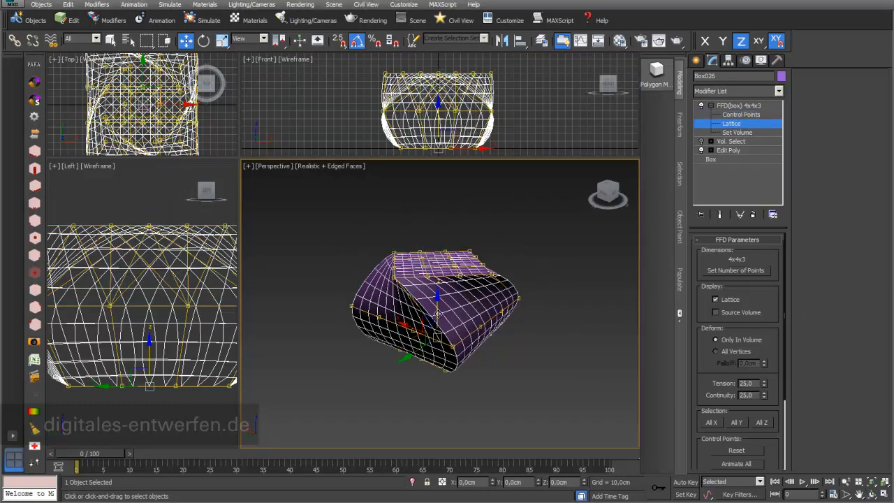
drag(438, 312, 455, 322)
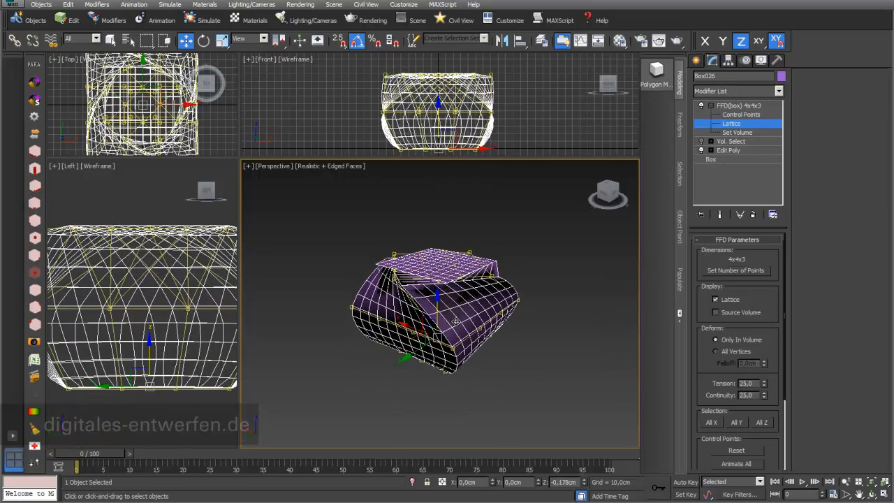
- At the FFD's Set Volume level, select the top layer of lattice points and raise it to about 13.2 cm in Z
click(735, 133)
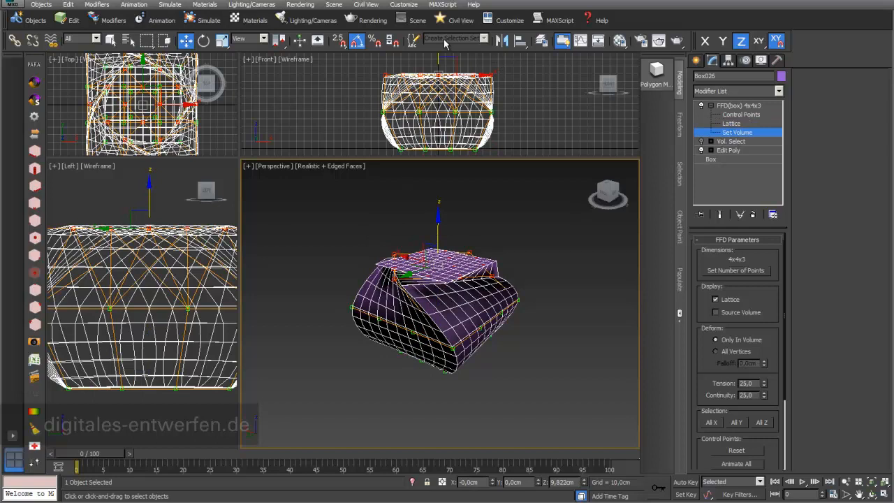
drag(366, 67, 538, 81)
right_click(438, 239)
drag(437, 233, 439, 206)
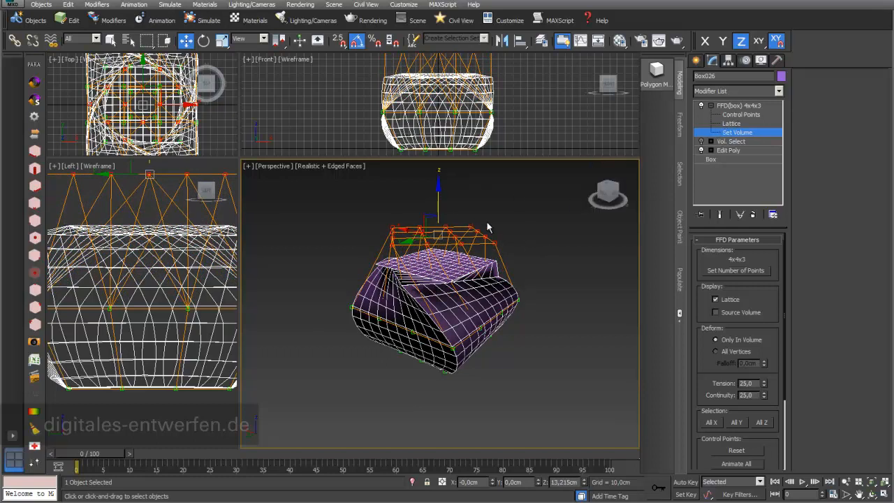
- At the Set Volume level, lower two opposite top corner points to about 11.7 cm and 10.5 cm in Z
click(494, 243)
drag(497, 220, 498, 236)
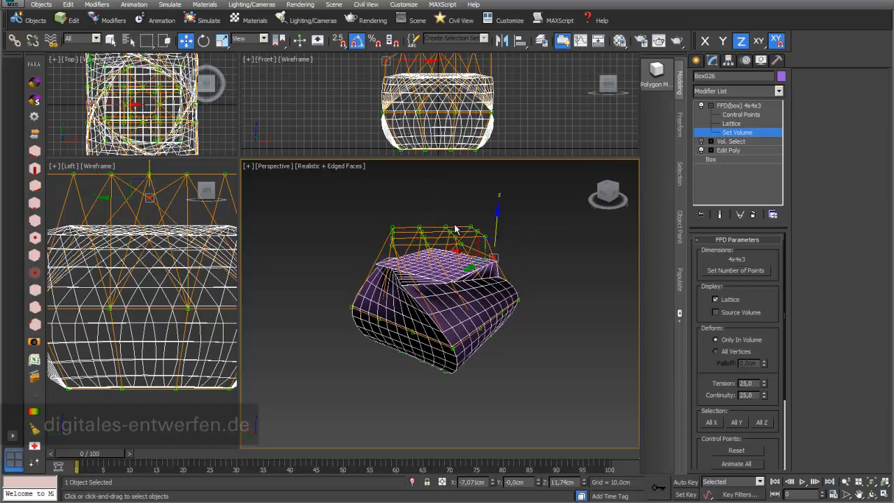
click(393, 228)
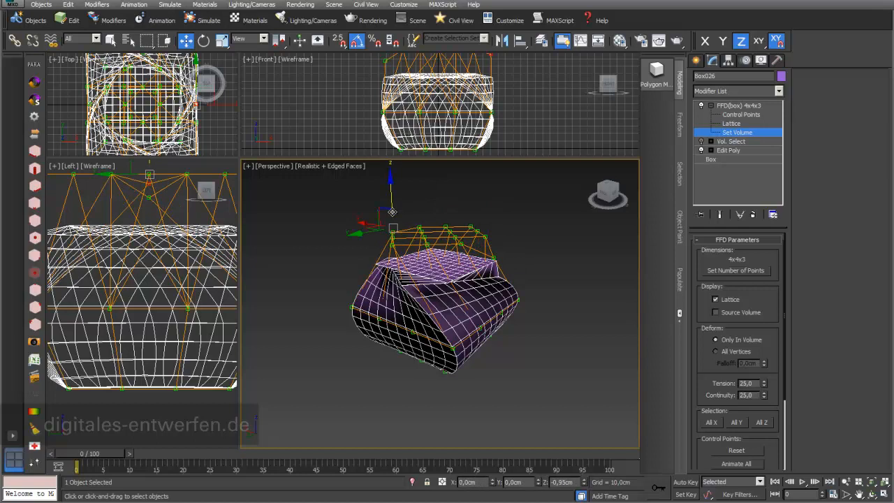
- At the FFD's Control Points level, raise the first top corner point to about 12.1 cm in Z
click(750, 114)
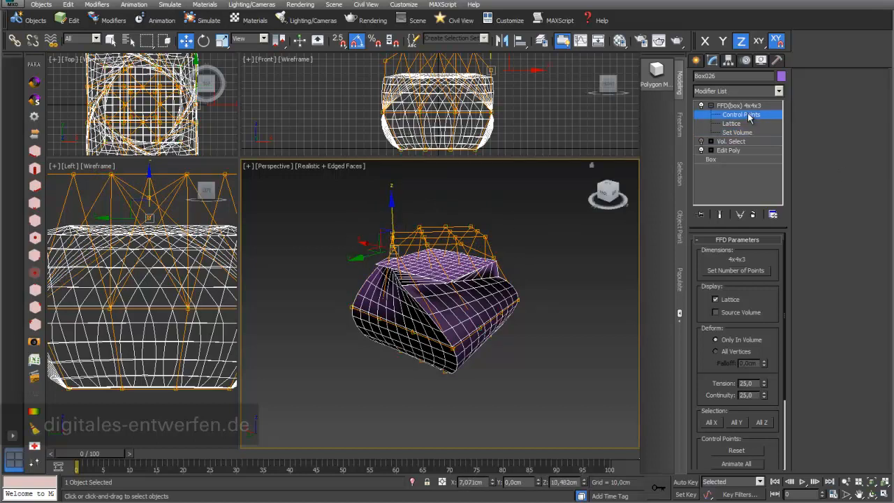
click(495, 233)
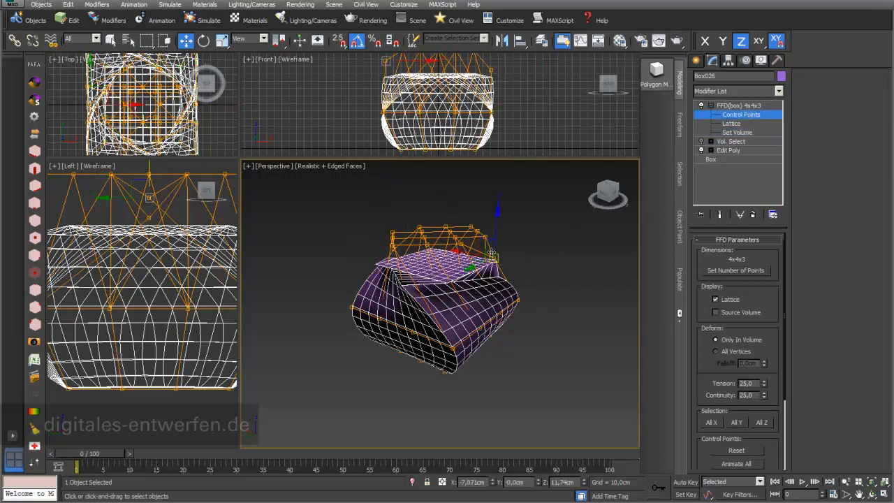
drag(496, 226, 502, 234)
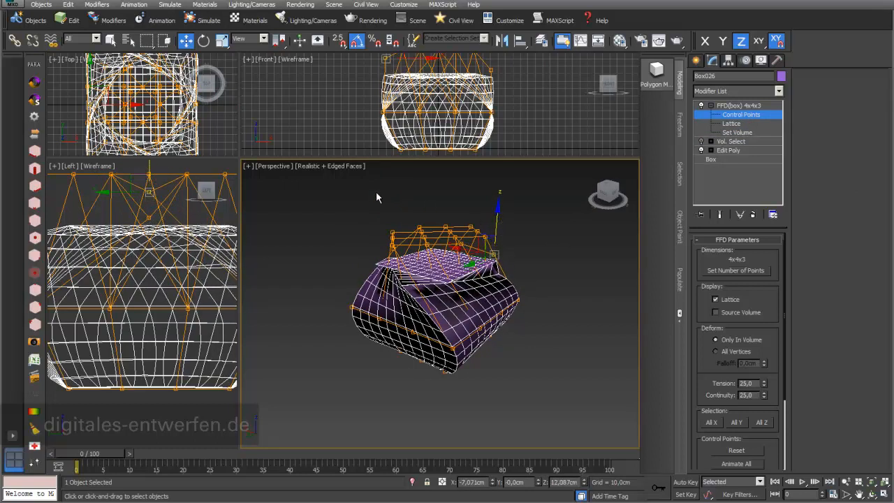
- Undo the corner point moves, the volume and lattice moves, and the last rotation of the top control points
click(86, 3)
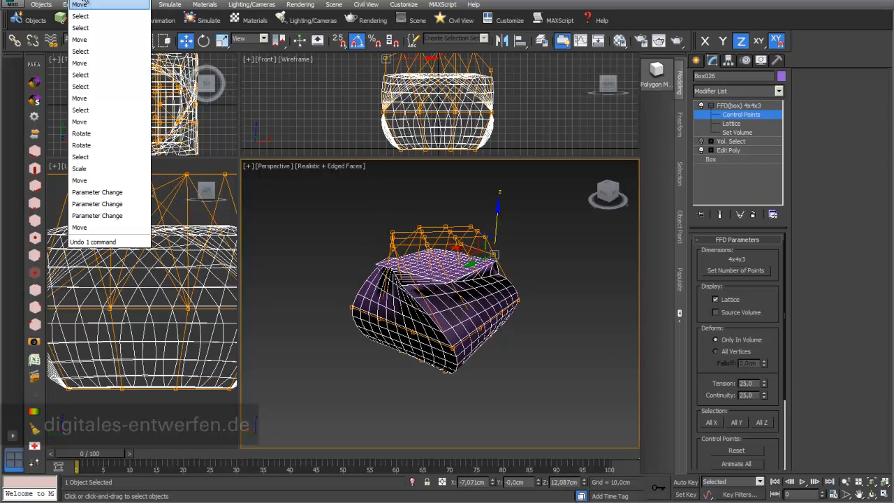
click(90, 75)
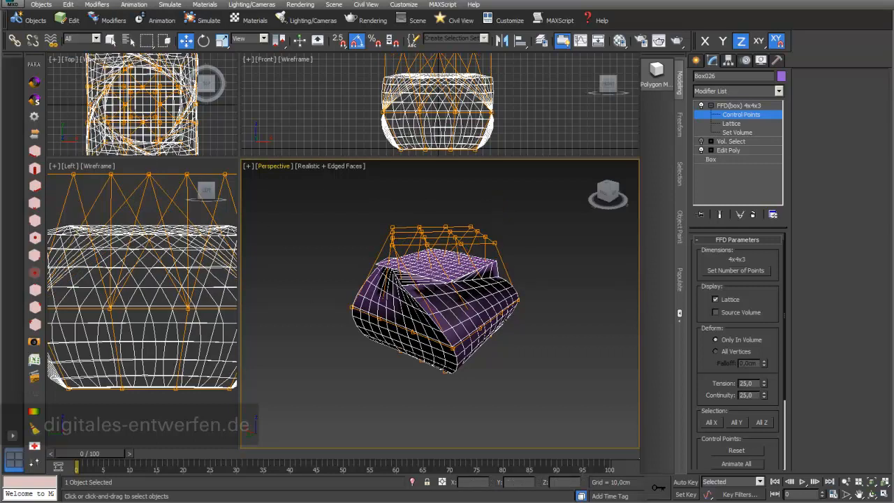
click(85, 3)
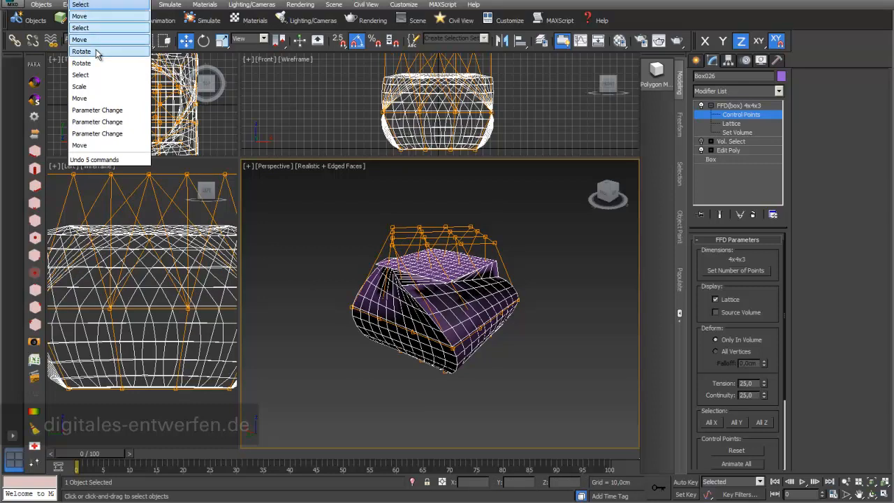
click(96, 49)
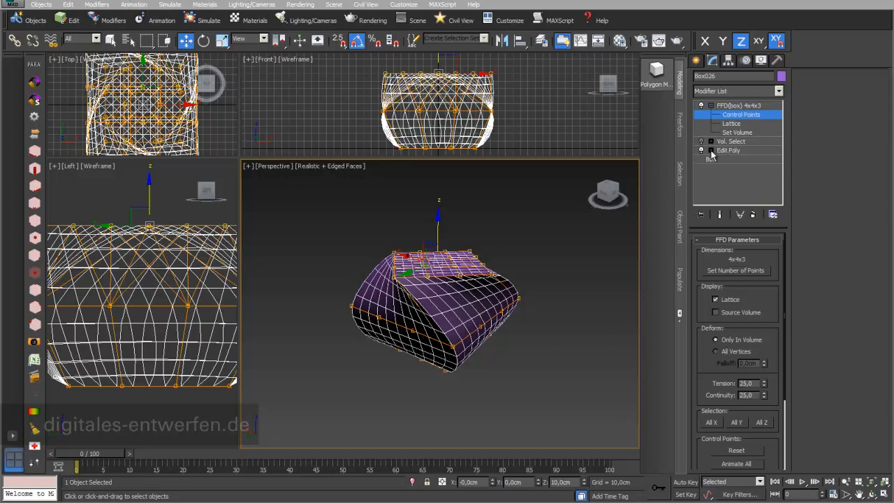
- At the Edit Poly's Vertex level, window-select the box's upper vertices and finally all of its vertices
click(711, 151)
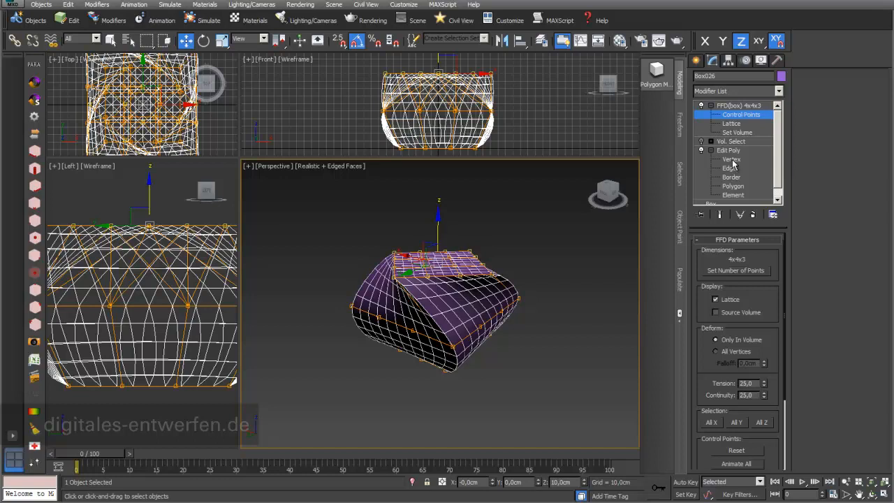
click(731, 159)
mouse_move(656, 208)
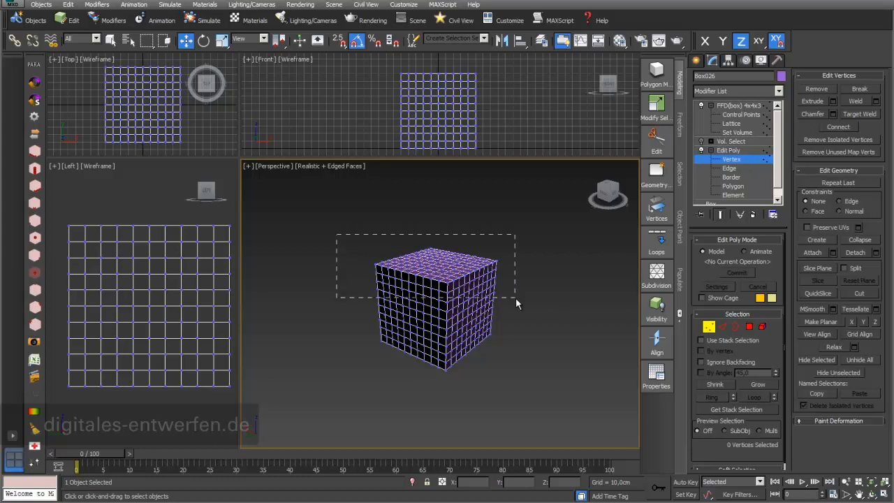
drag(517, 303, 517, 303)
drag(462, 370, 347, 329)
drag(520, 281, 520, 282)
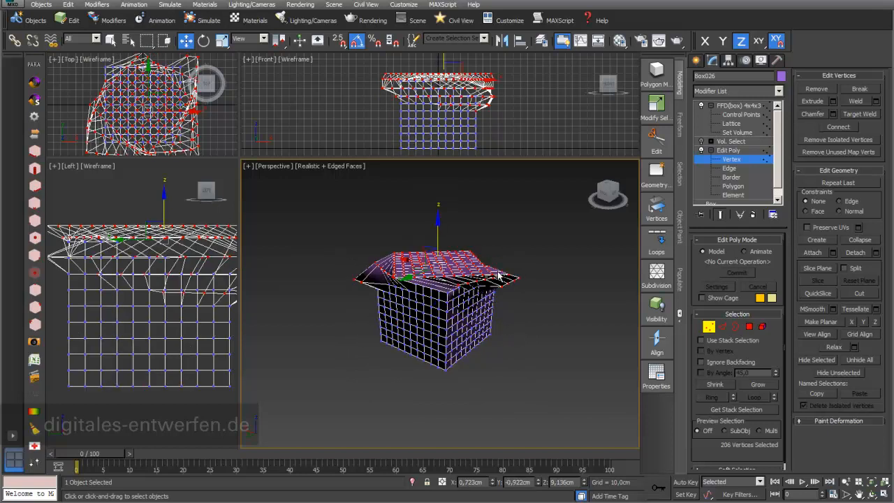
drag(305, 220, 306, 222)
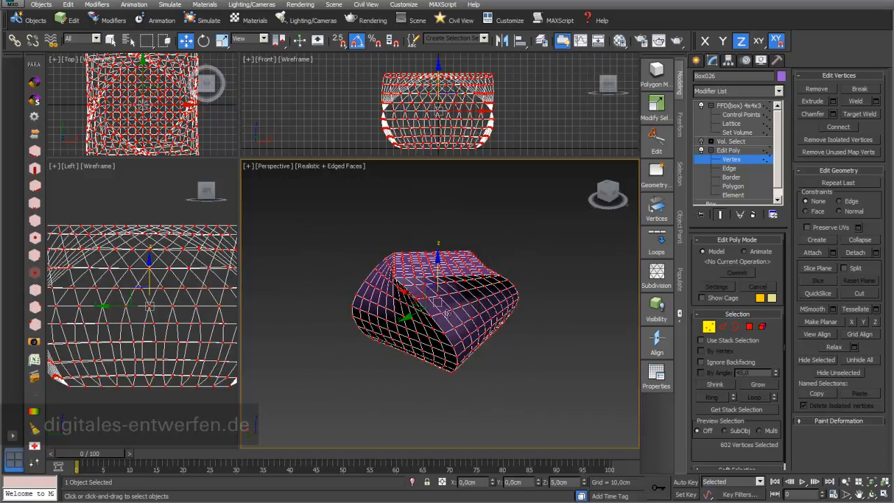
- Window-select different regions of the box's vertices in turn, from a side and corner area to its upper part
click(448, 216)
drag(531, 355, 545, 406)
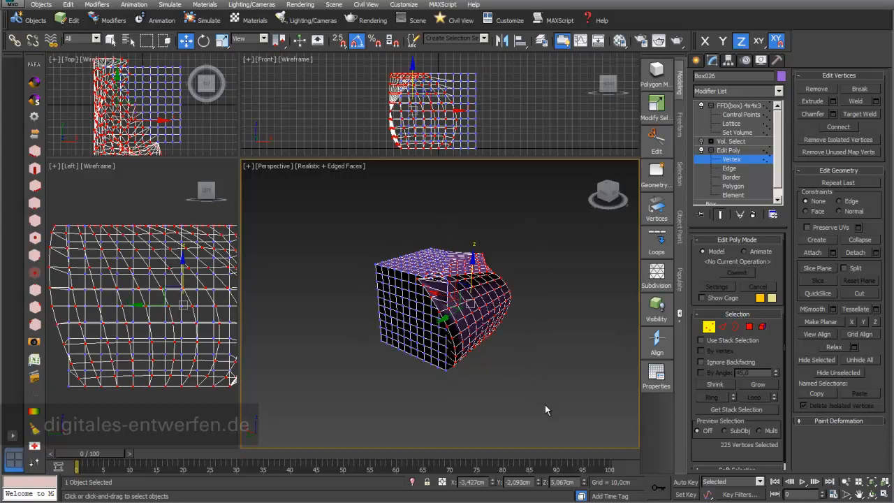
drag(416, 301, 416, 305)
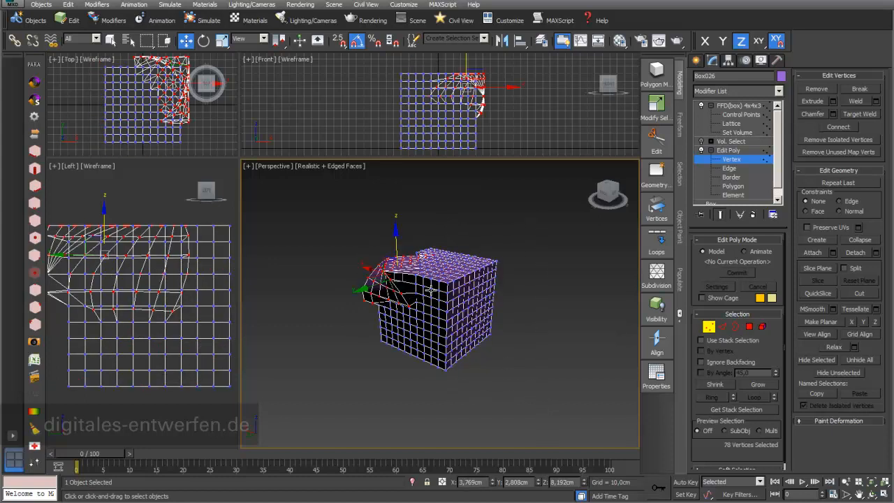
drag(344, 219, 495, 312)
drag(531, 382, 468, 282)
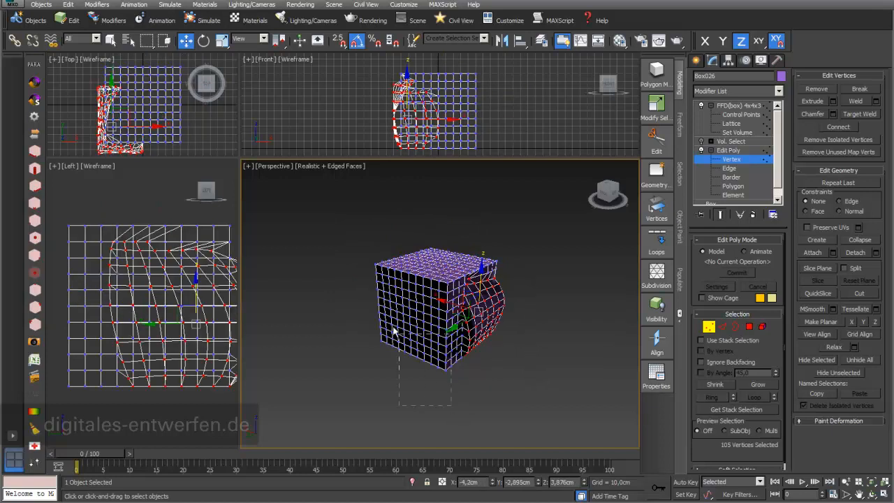
drag(393, 331, 353, 286)
drag(509, 288, 511, 291)
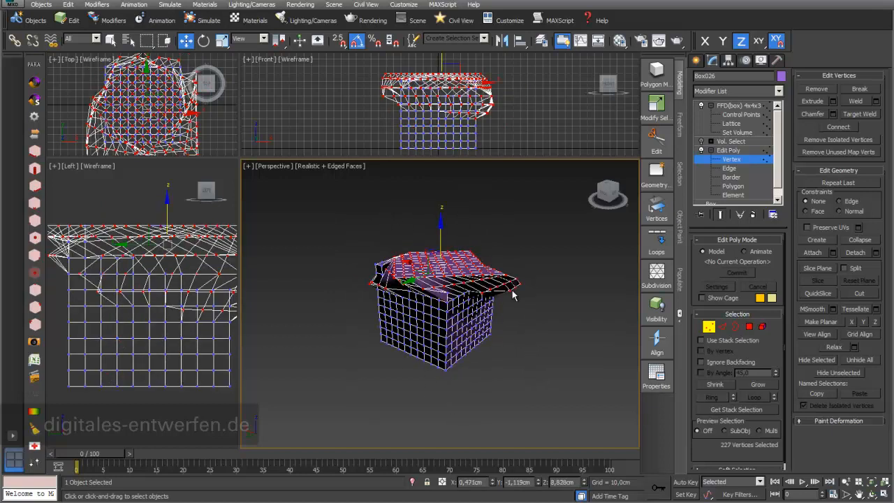
- At the Edit Poly's Polygon level, window-select different regions of polygons, ending with a large area of the box's top and side
click(734, 185)
drag(463, 244, 463, 245)
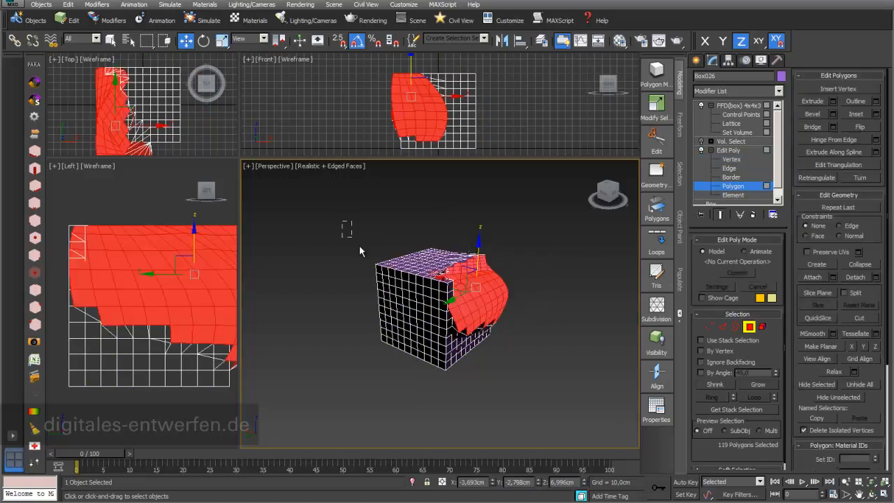
drag(359, 246, 448, 337)
drag(548, 283, 439, 230)
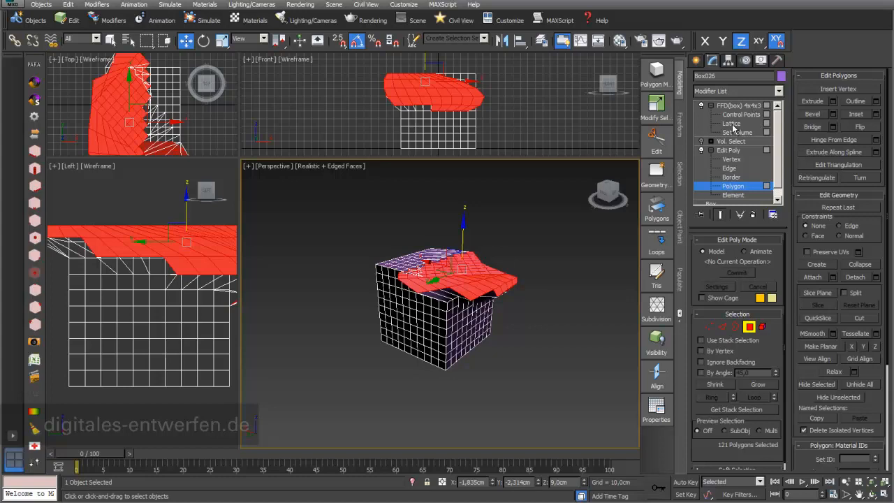
drag(352, 228, 530, 370)
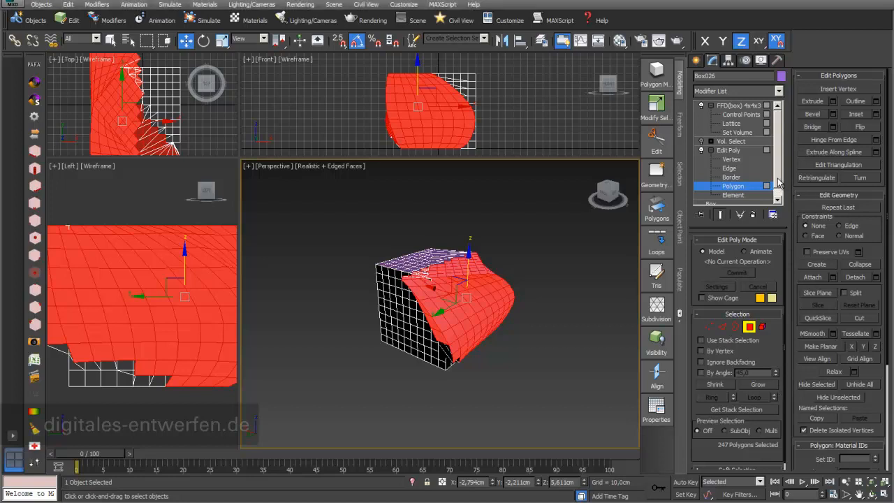
- Set the base box's length, width and height segments to 15 each
scroll(778, 190, down, 1)
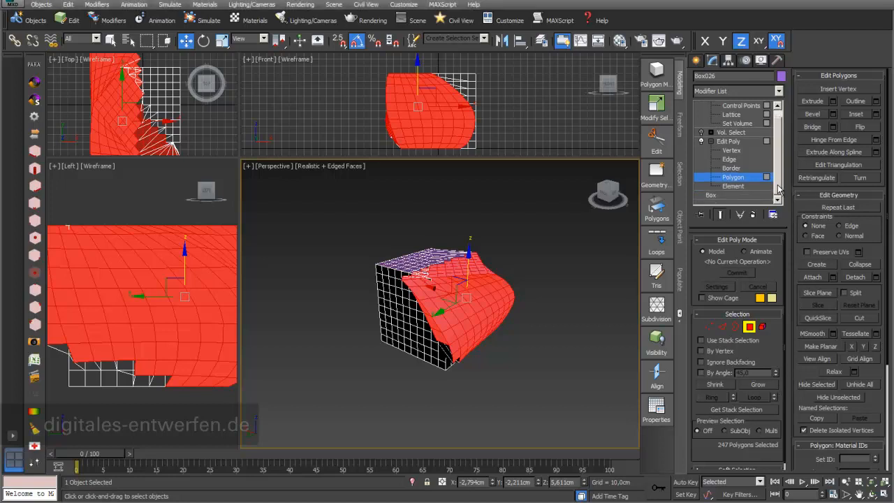
click(720, 197)
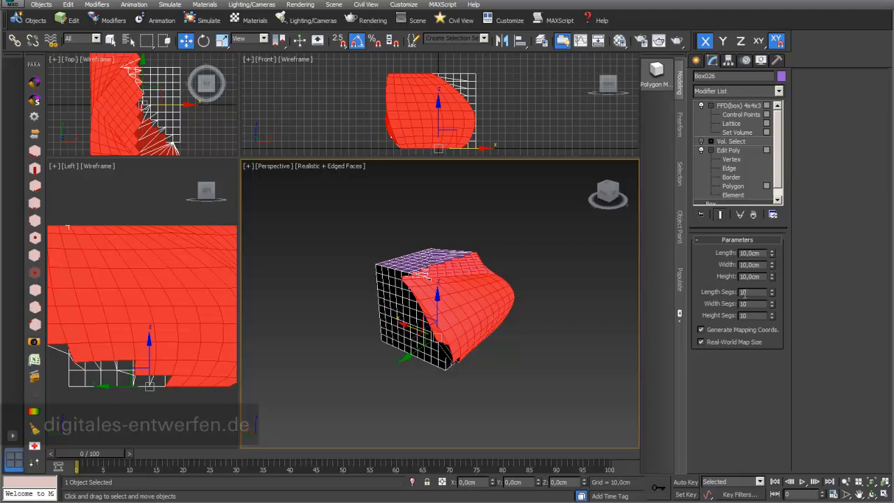
text(15)
click(744, 304)
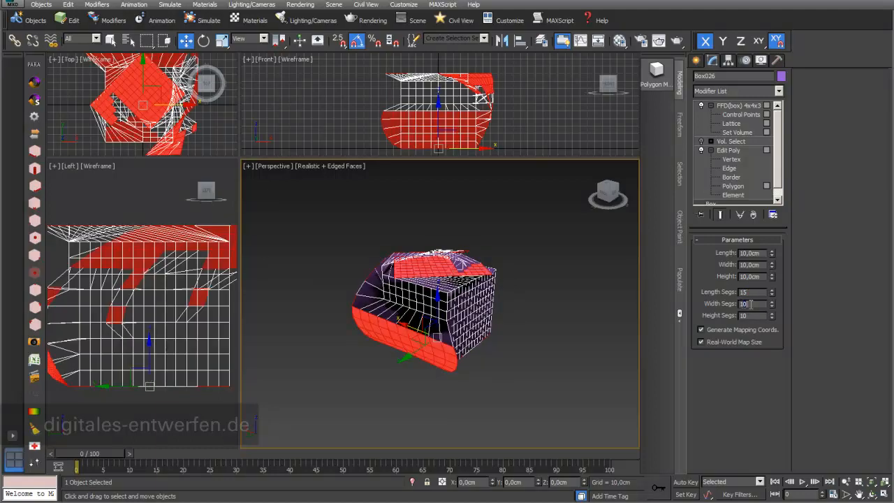
click(747, 315)
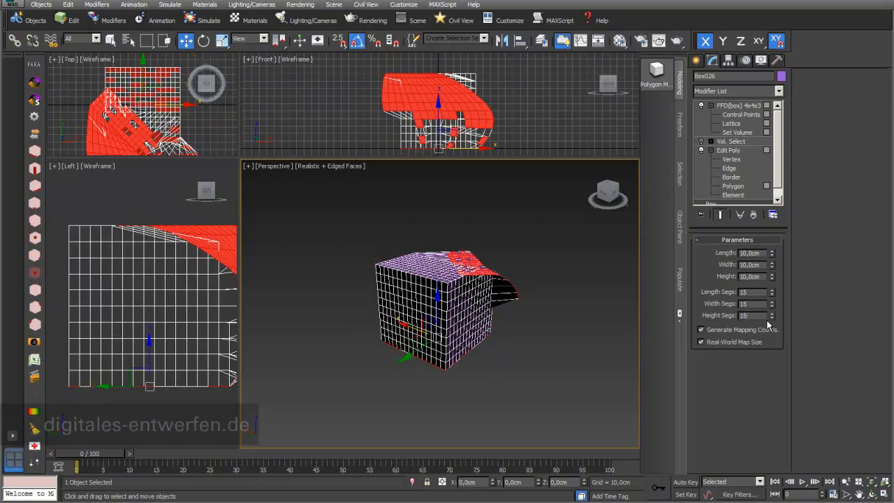
key(Return)
- Return to the Edit Poly's Polygon level and select a single polygon in the upper middle of the box's front face
click(872, 493)
drag(477, 303, 356, 310)
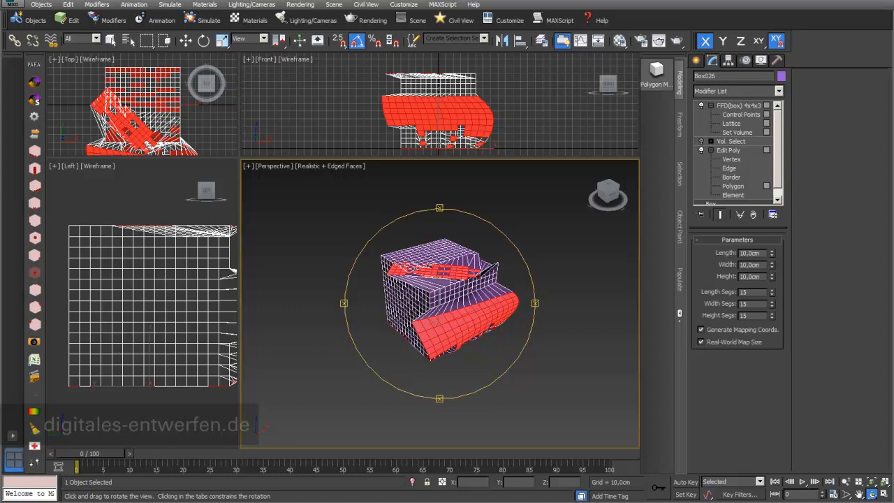
drag(468, 318, 476, 313)
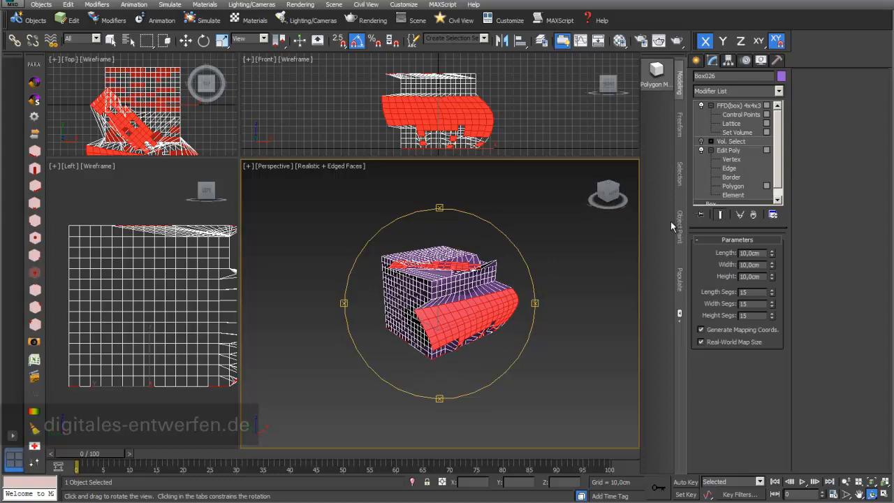
drag(521, 276, 566, 253)
click(732, 186)
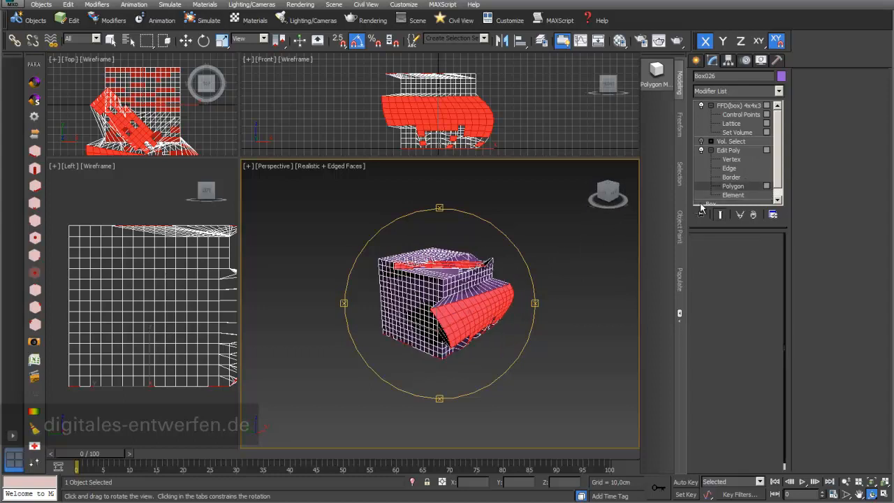
key(w)
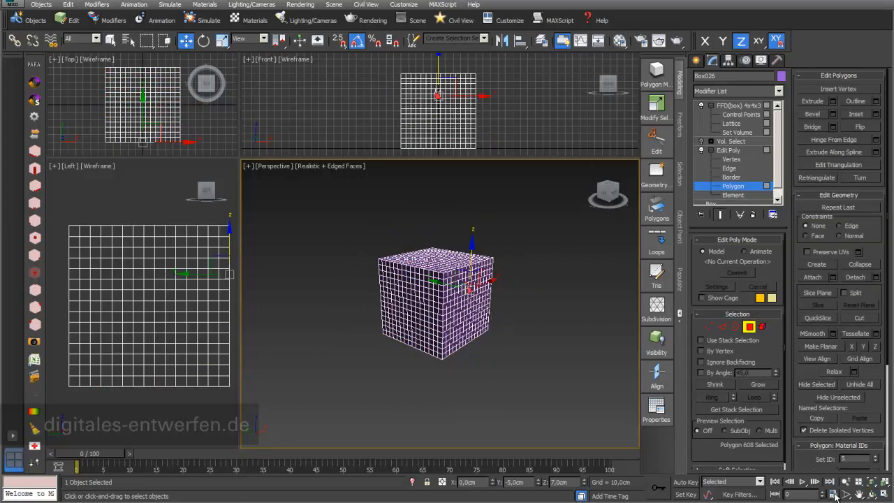
- Disable the Edit Poly modifier and enable the Volume Select modifier in the stack
click(871, 493)
drag(498, 305, 568, 324)
scroll(777, 157, down, 1)
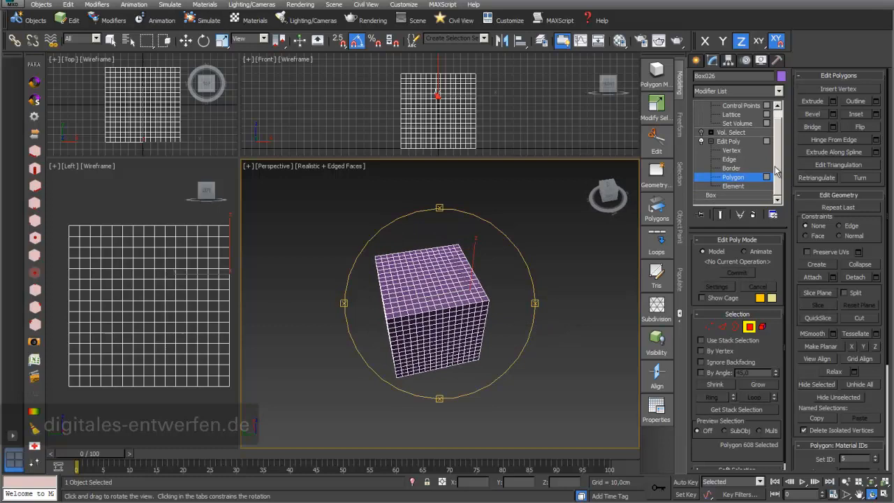
click(701, 142)
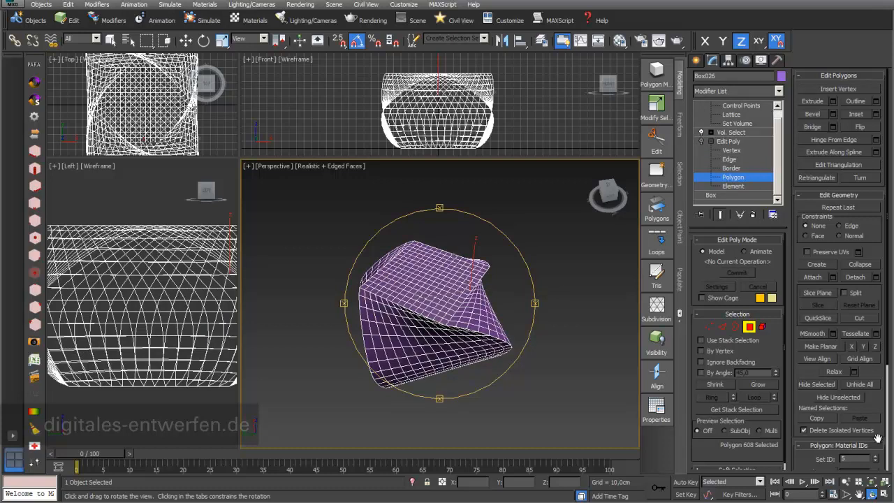
drag(470, 329, 491, 276)
- Set Volume Select's stack selection level to Vertex and enter its Gizmo level with the end result hidden
click(738, 134)
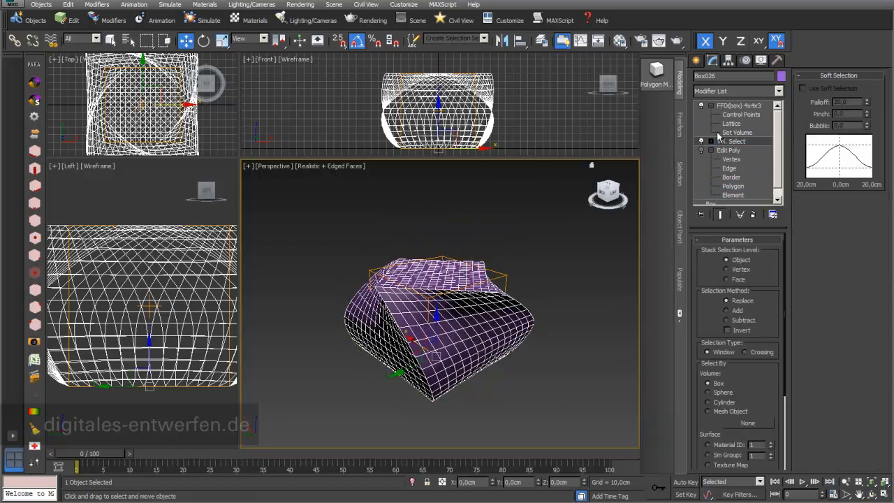
mouse_move(708, 320)
mouse_down()
mouse_move(706, 308)
mouse_move(712, 329)
mouse_up()
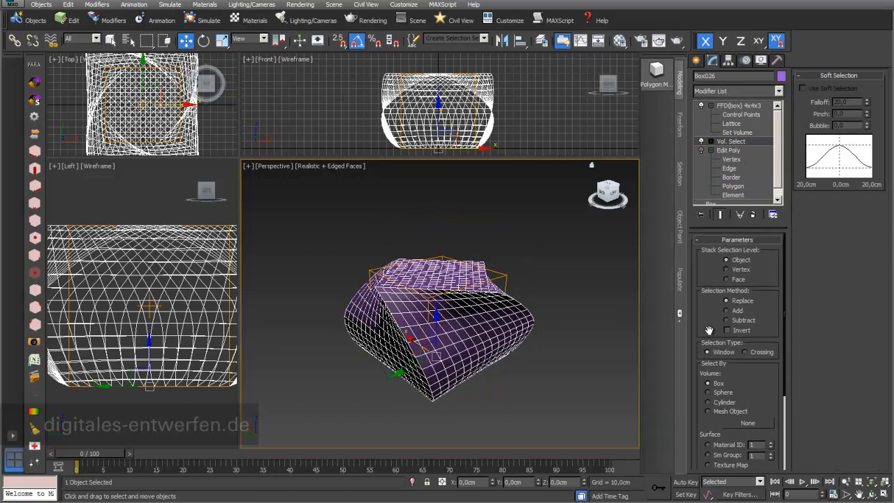
click(727, 270)
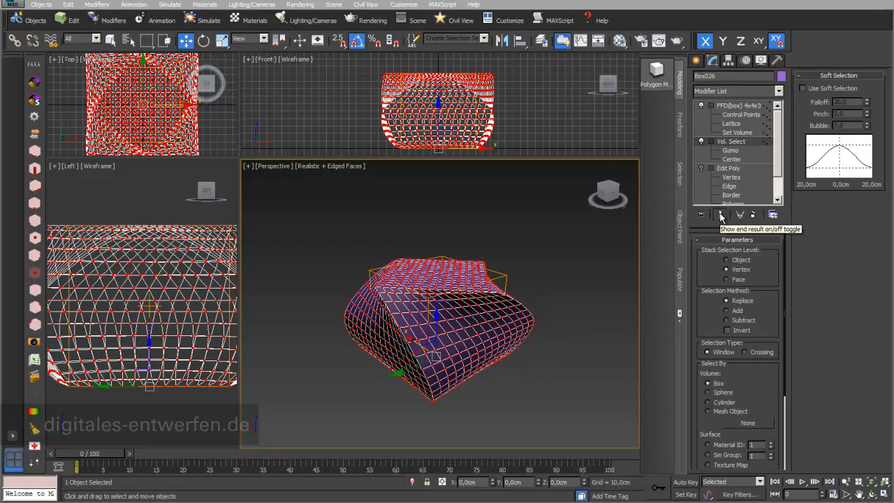
click(721, 216)
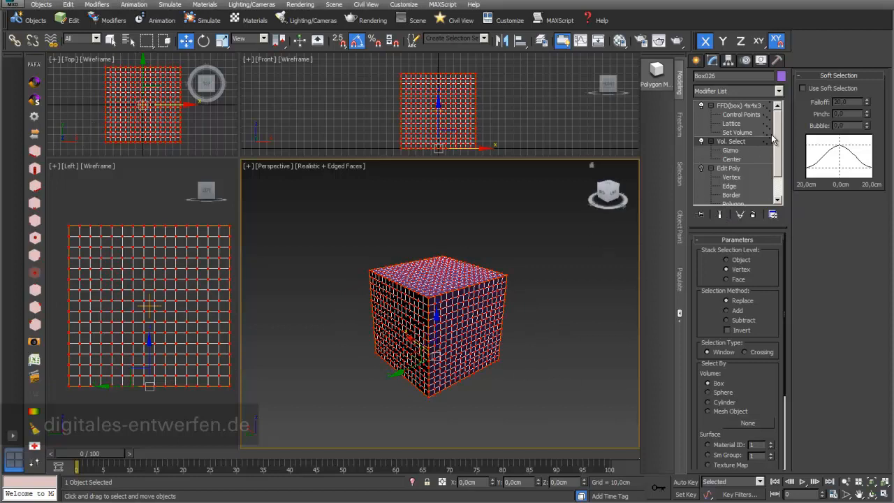
click(730, 150)
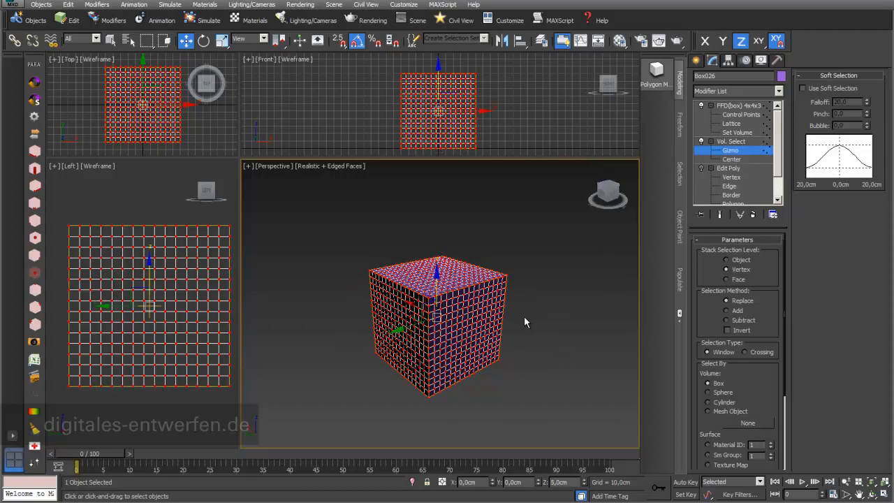
- Raise the Volume Select gizmo vertically to about 8.07 cm, keeping the stack selection level at Vertex
drag(524, 316, 579, 290)
middle_drag(579, 291, 576, 302)
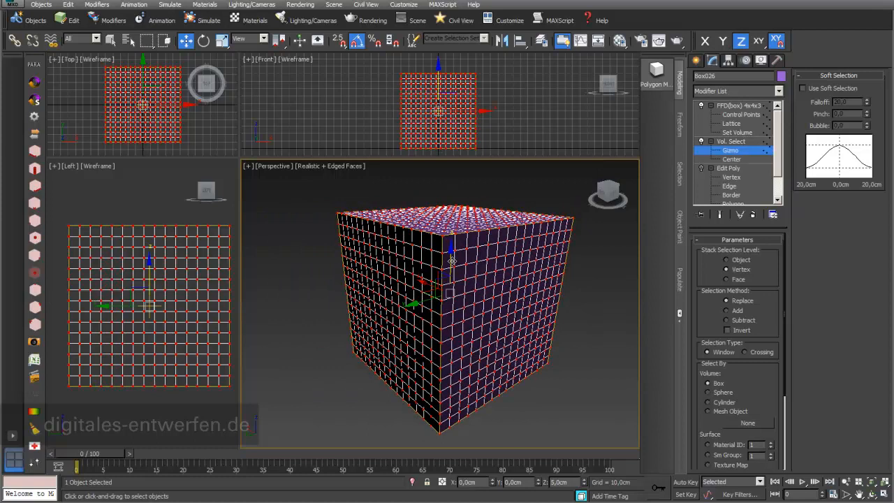
drag(452, 260, 422, 219)
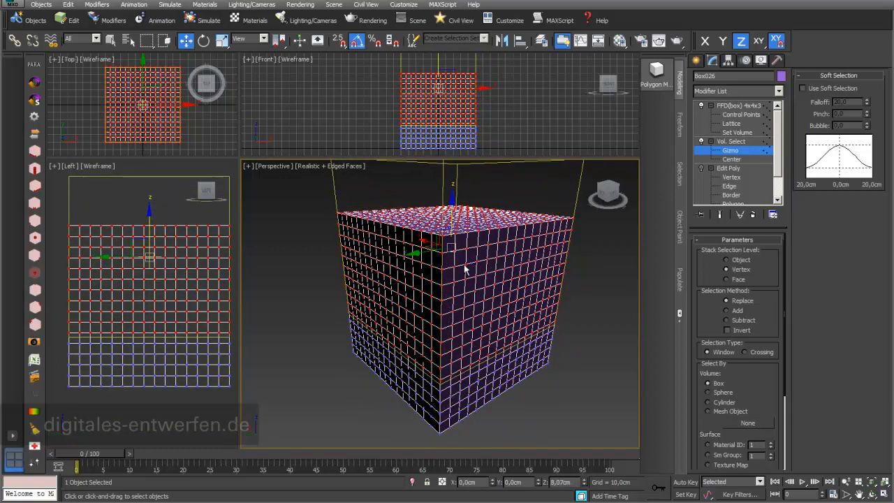
click(727, 260)
click(726, 270)
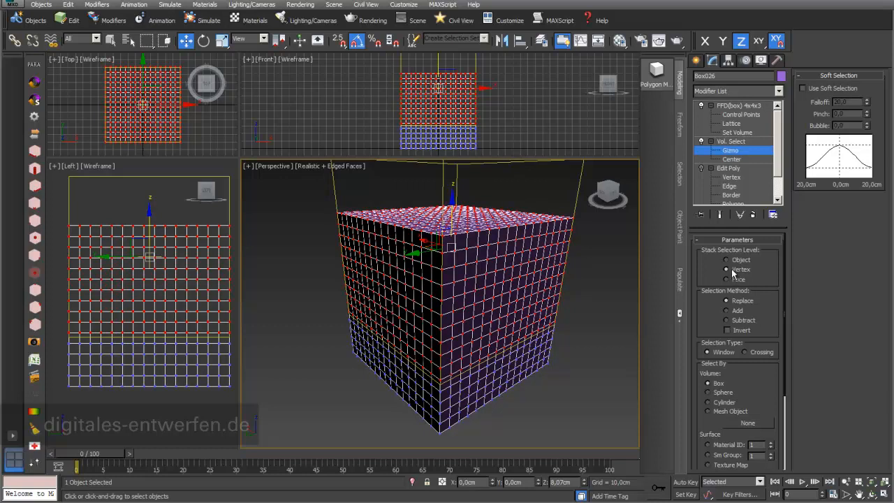
- Enable soft selection with a falloff of about 4.56 cm and raise the Volume Select gizmo to about 10 cm
scroll(762, 386, down, 2)
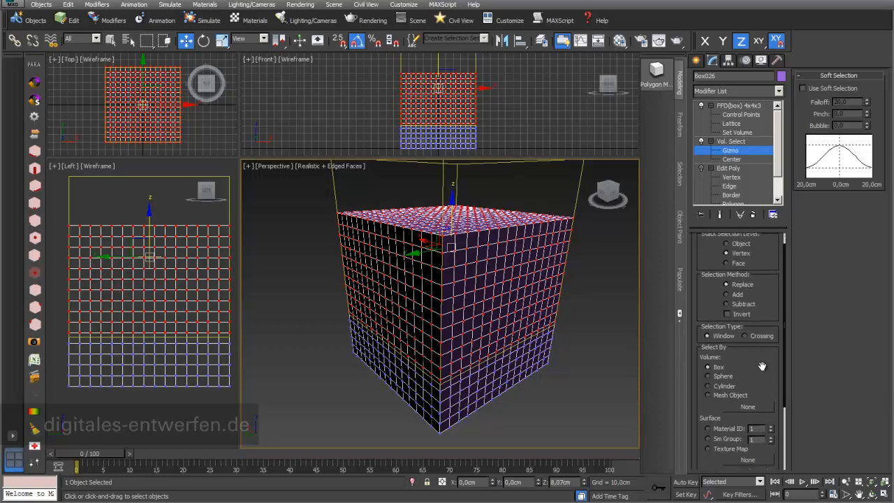
click(802, 87)
drag(866, 103, 863, 156)
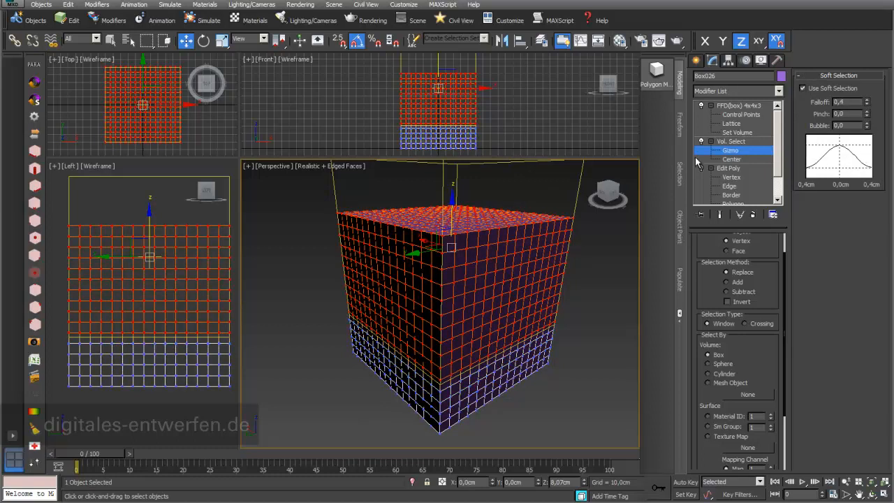
mouse_move(462, 213)
mouse_down()
mouse_move(460, 245)
mouse_move(465, 214)
mouse_up()
drag(866, 102, 872, 461)
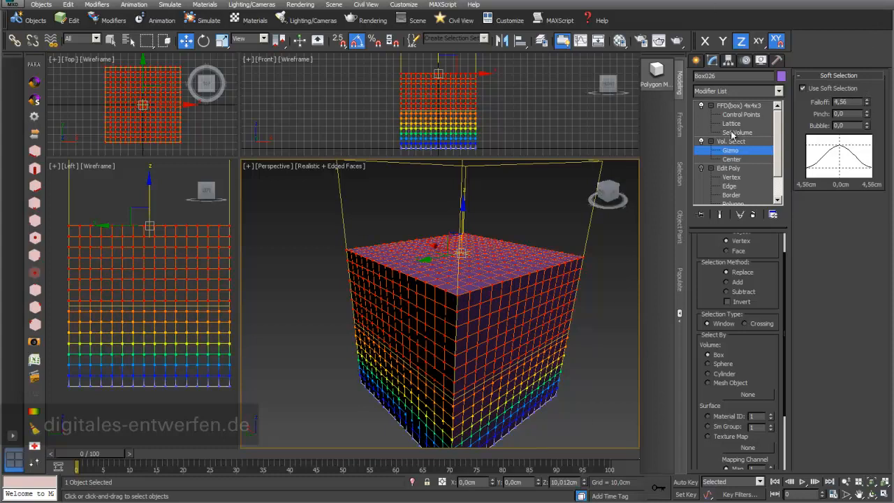
- Show the end result of the modifier stack and lower the Volume Select gizmo to about 9.88 cm
click(719, 215)
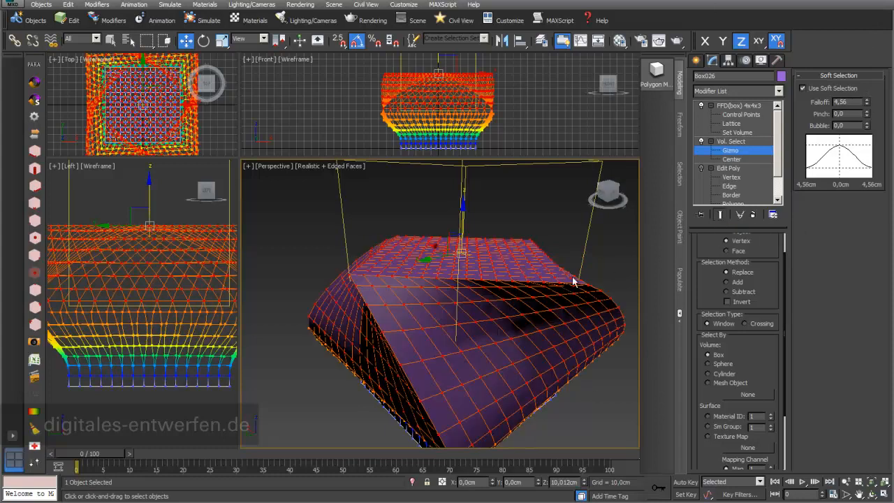
scroll(494, 275, down, 4)
mouse_move(475, 230)
mouse_down()
mouse_move(474, 175)
mouse_move(473, 229)
mouse_up()
scroll(778, 195, down, 1)
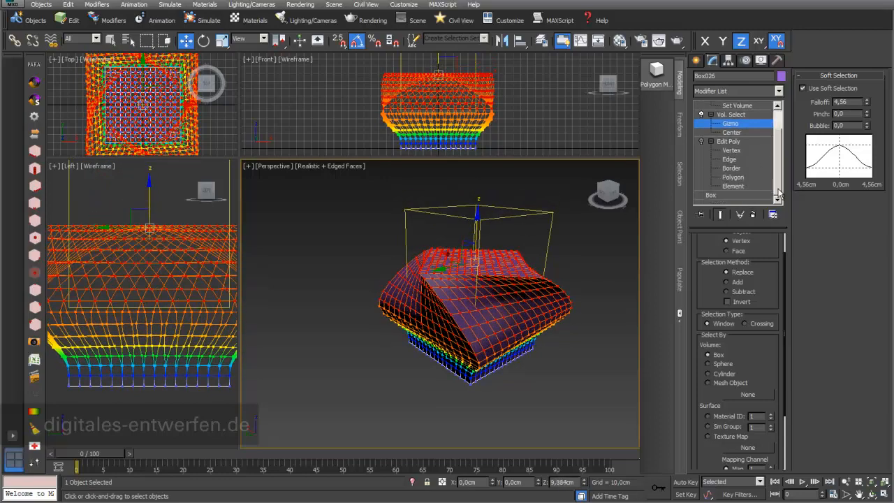
- Set the base box's length segments to 20 and width segments to 30
click(720, 196)
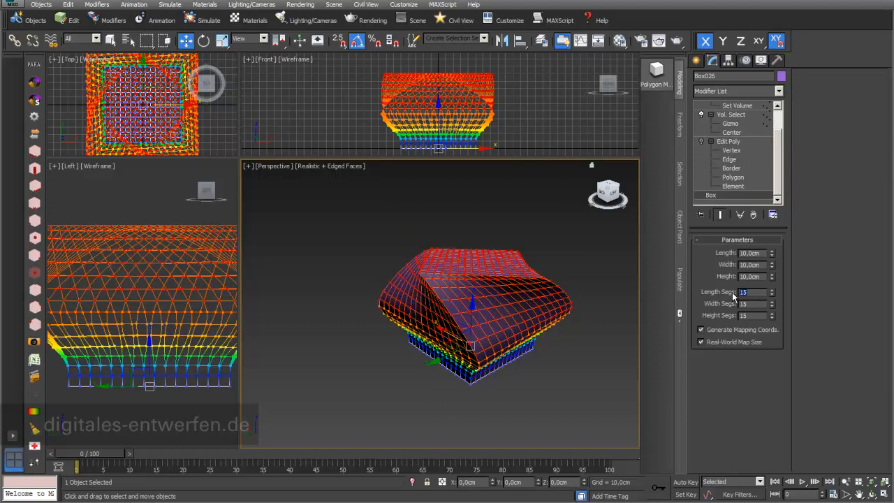
text(20)
key(Return)
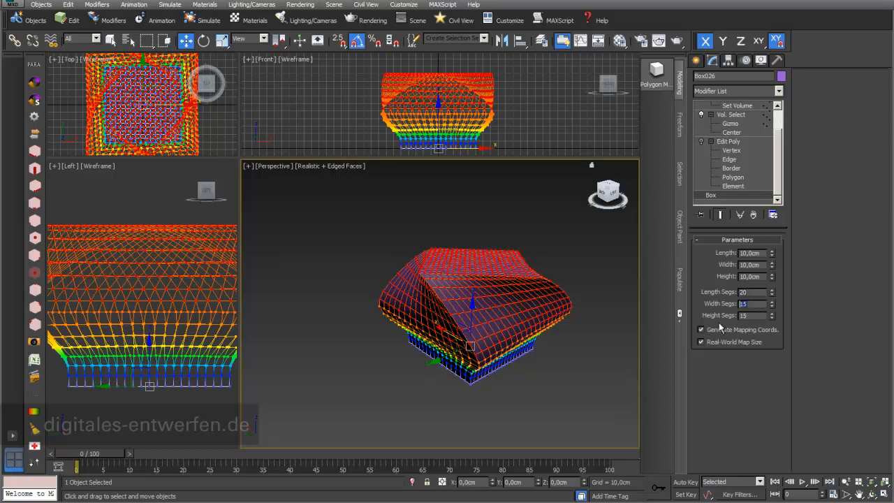
key(Return)
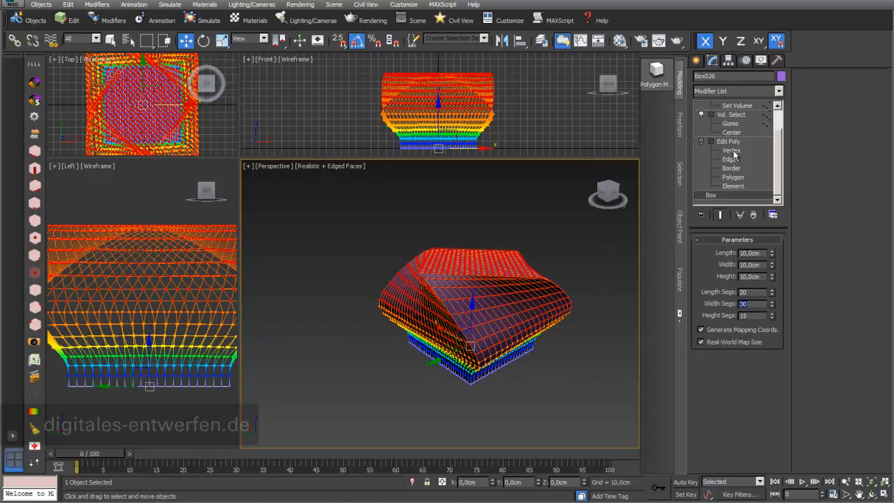
- Return to Volume Select's Gizmo level and scale the gizmo down uniformly so it is narrower than the box
click(733, 123)
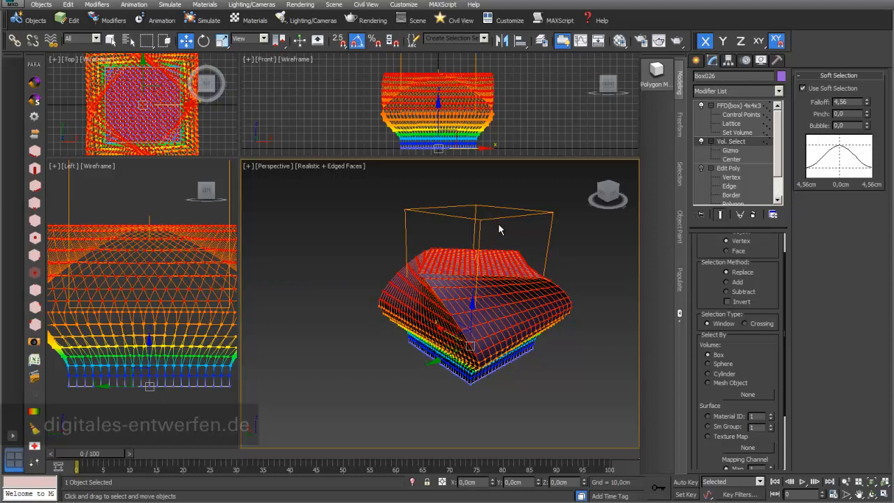
click(222, 40)
drag(477, 346, 532, 306)
click(729, 150)
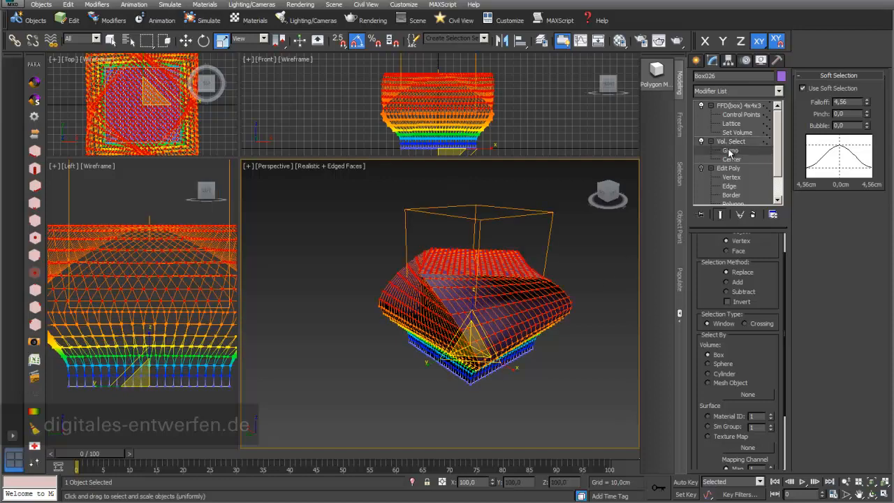
drag(477, 254, 377, 202)
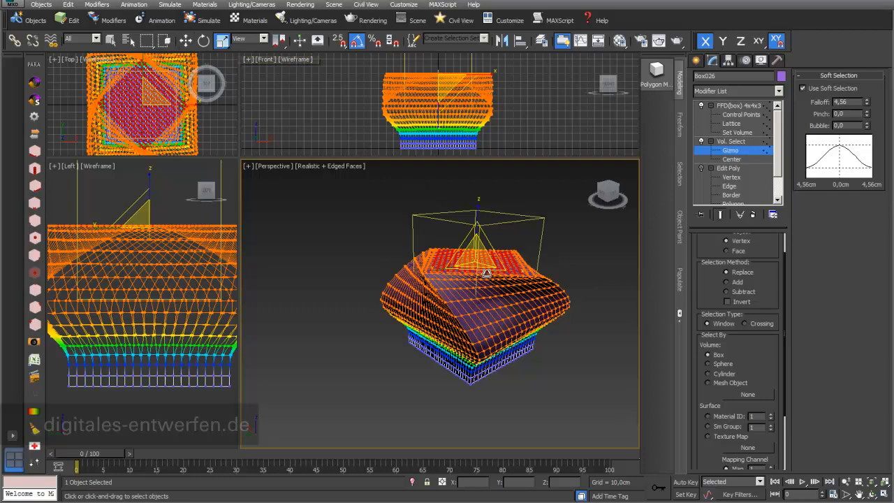
mouse_move(509, 269)
mouse_down()
mouse_move(387, 219)
mouse_move(550, 284)
mouse_move(511, 270)
mouse_up()
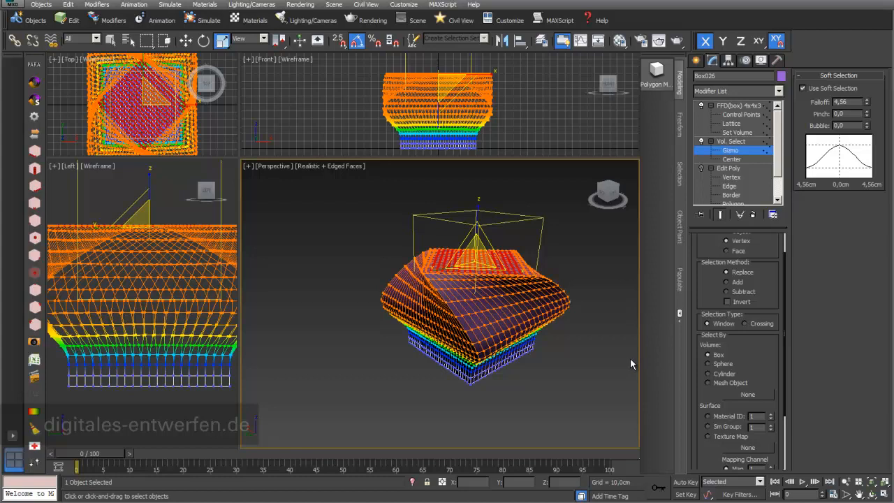
- Move the Volume Select gizmo up to about 10.8 cm and scale it uniformly to about 97%
key(w)
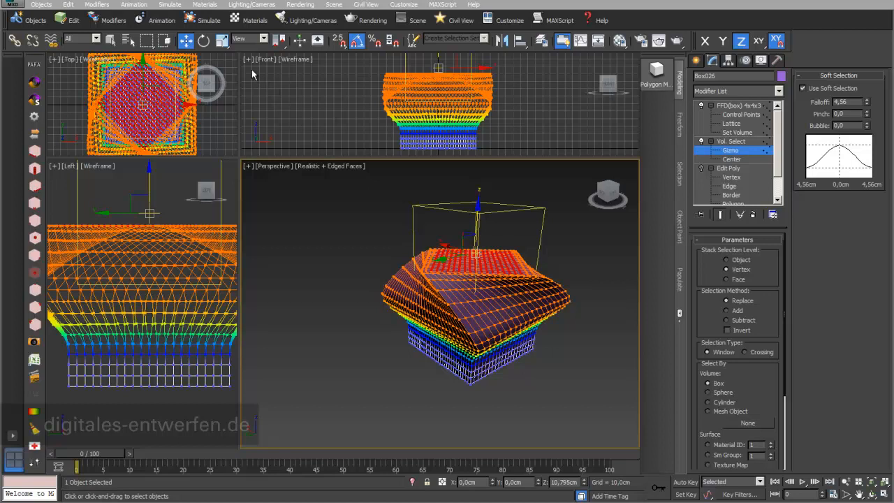
click(221, 42)
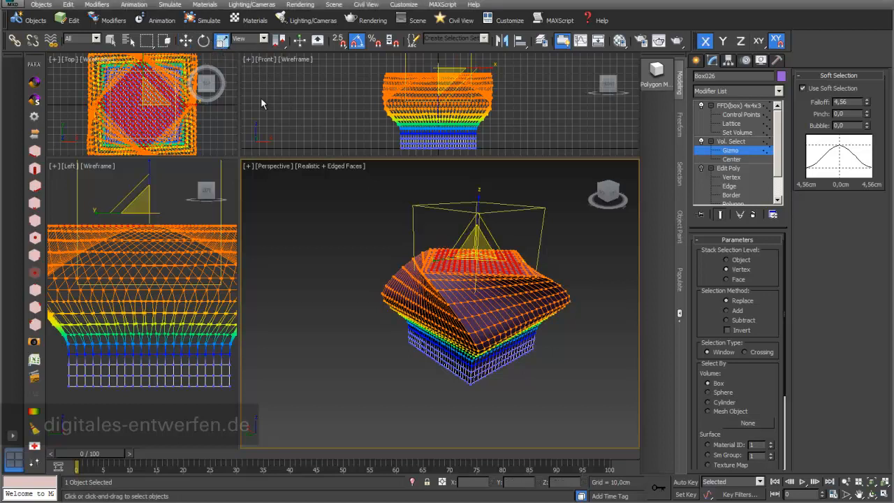
drag(480, 255, 483, 255)
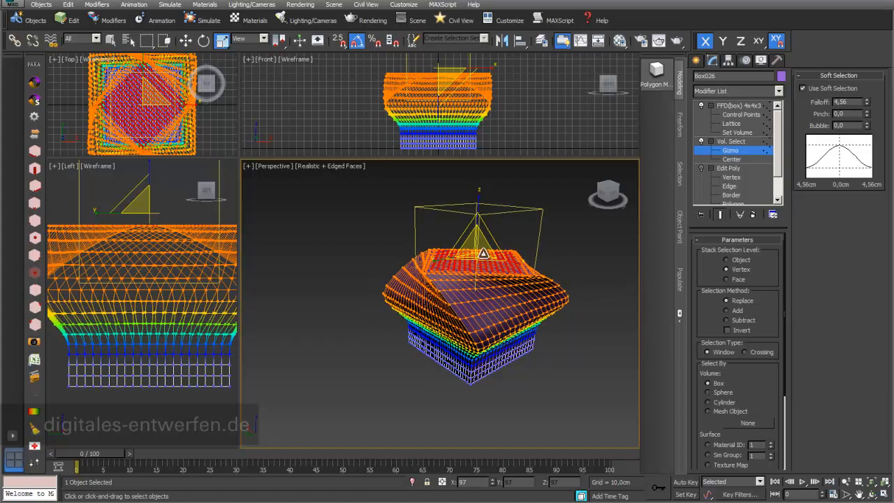
- Try Sphere and Cylinder as the volume shape for Volume Select
drag(760, 393, 751, 330)
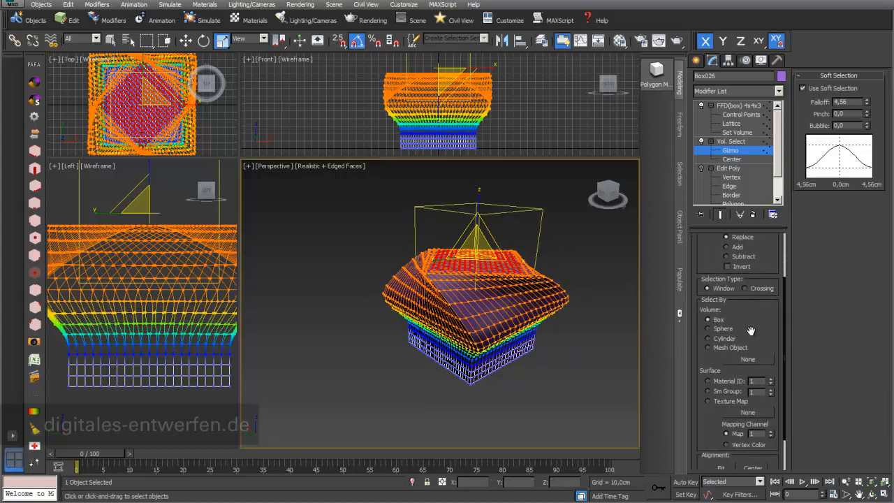
click(708, 329)
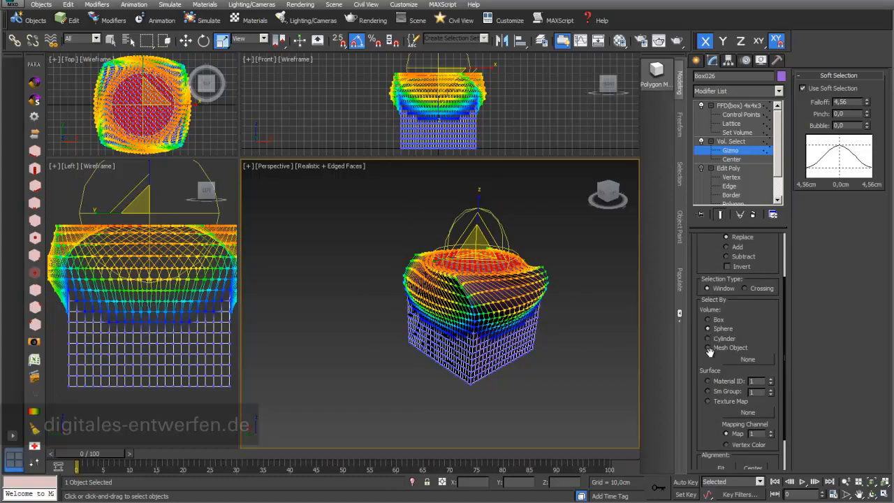
click(707, 338)
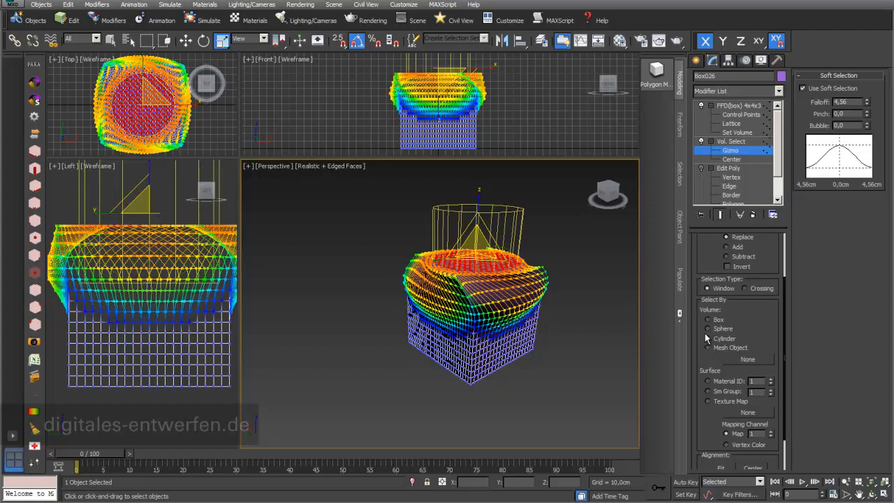
- Rotate the Volume Select gizmo so it tilts slightly and set its volume shape to Box
click(204, 41)
mouse_move(483, 245)
mouse_down()
mouse_move(498, 296)
mouse_move(484, 245)
mouse_up()
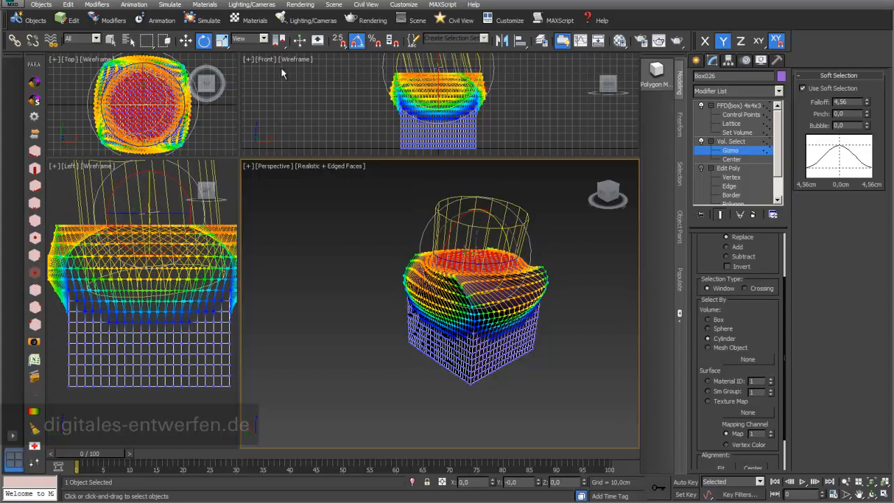
click(185, 40)
click(710, 318)
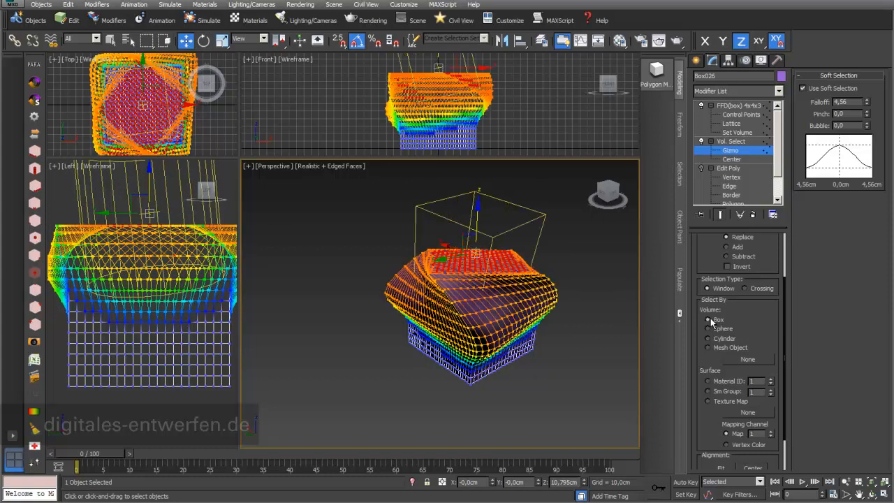
- Create a teapot with a radius of about 5.75 cm in the perspective view, beside the deformed box
click(695, 61)
click(714, 178)
drag(300, 363, 333, 382)
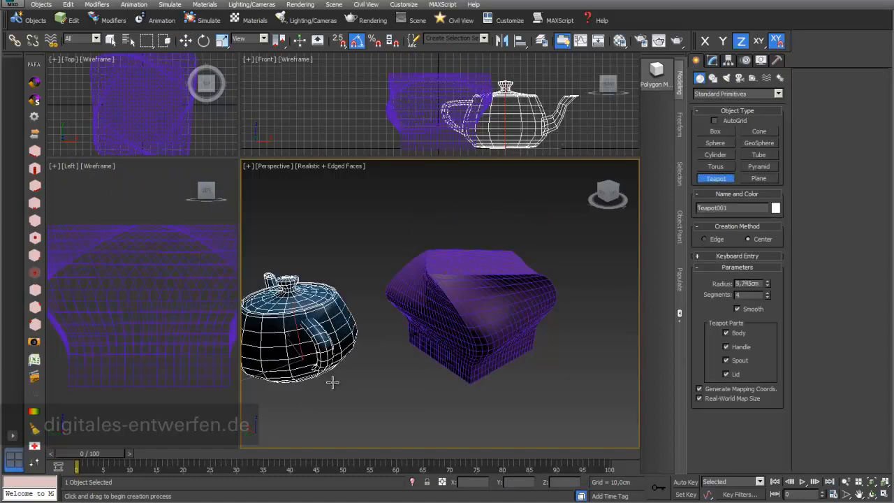
click(186, 39)
click(713, 60)
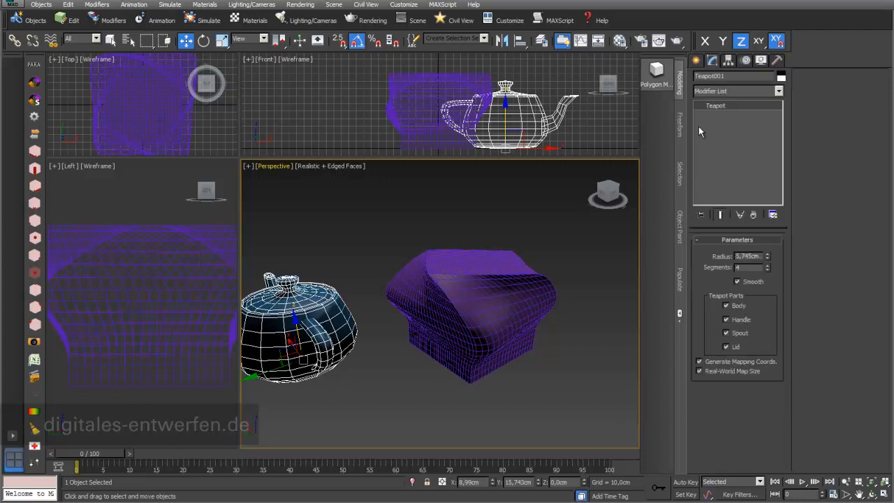
- Set the box's Volume Select volume to Mesh Object and pick the teapot as the selecting mesh
click(525, 293)
click(731, 142)
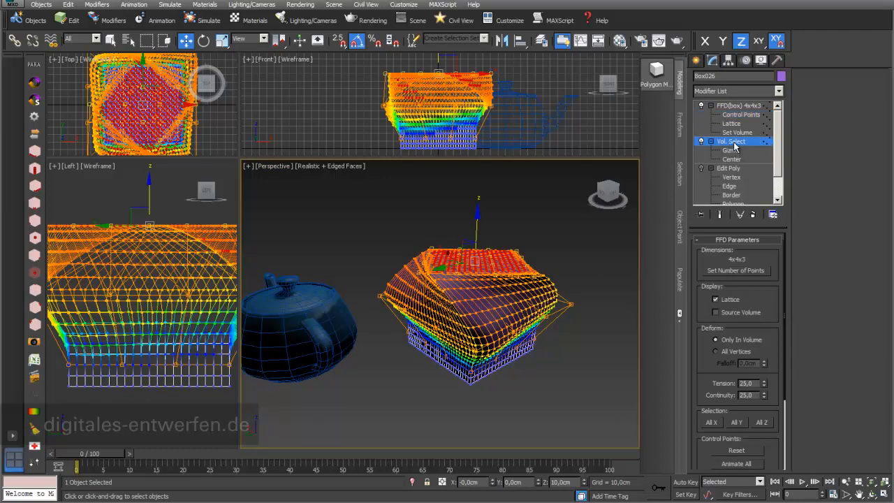
click(707, 347)
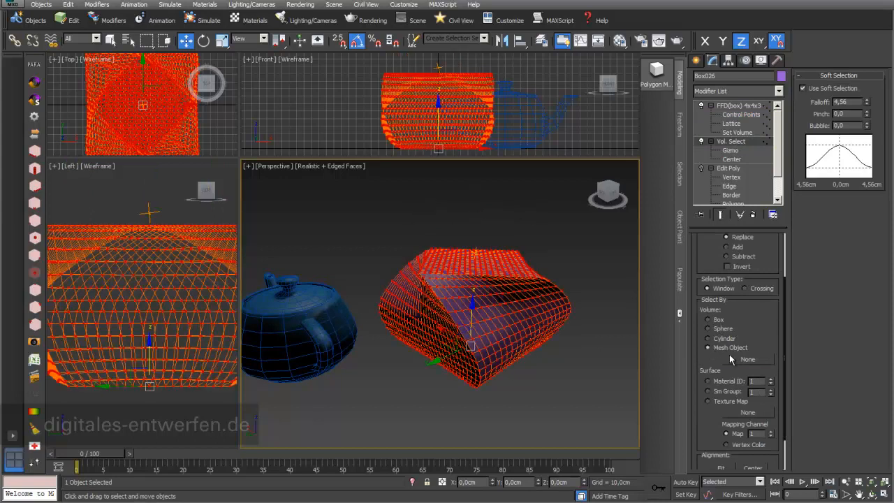
click(732, 357)
click(338, 345)
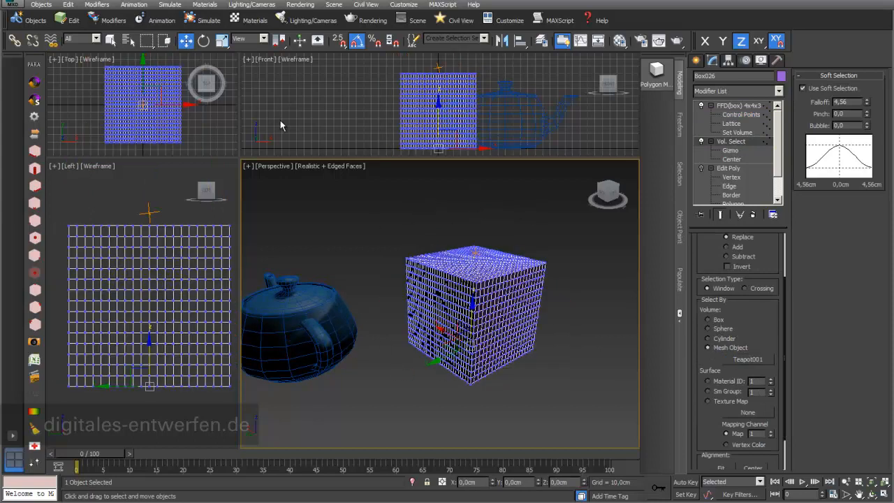
- Move the teapot into the box at a height of about 1.28 cm and scale it up uniformly to about 119%
click(310, 342)
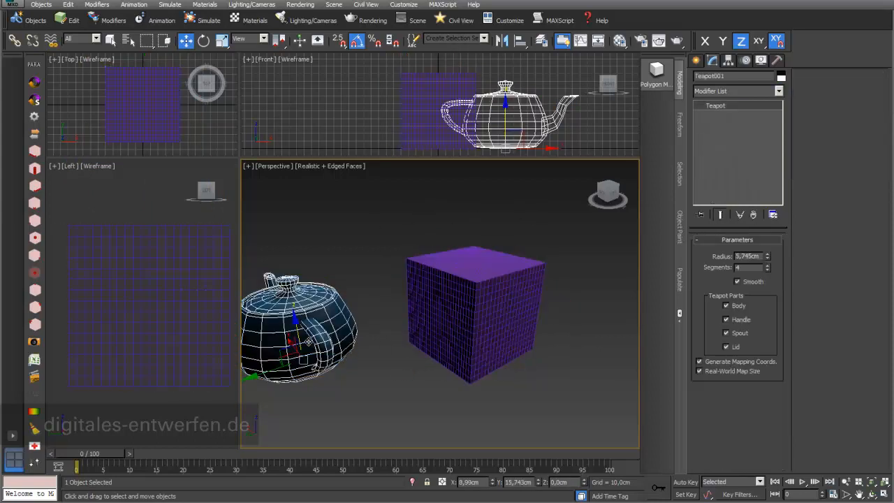
drag(281, 368, 452, 306)
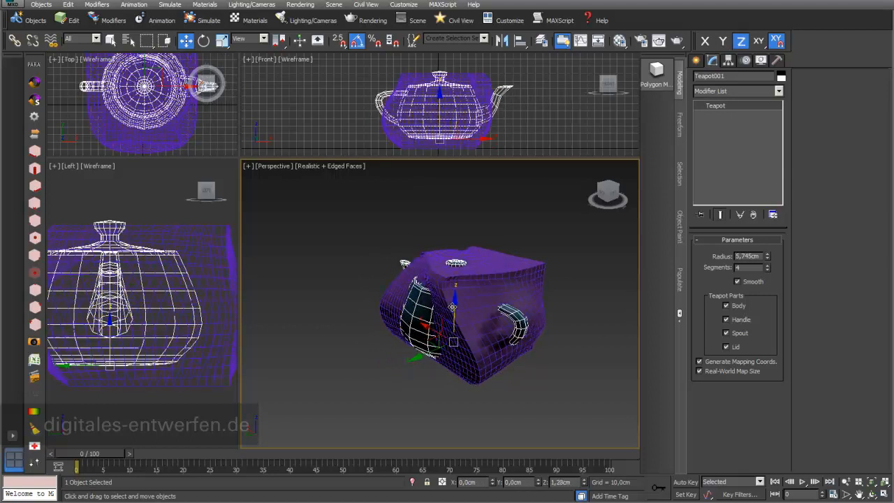
click(222, 42)
mouse_move(459, 342)
mouse_down()
mouse_move(449, 323)
mouse_move(452, 342)
mouse_move(451, 330)
mouse_up()
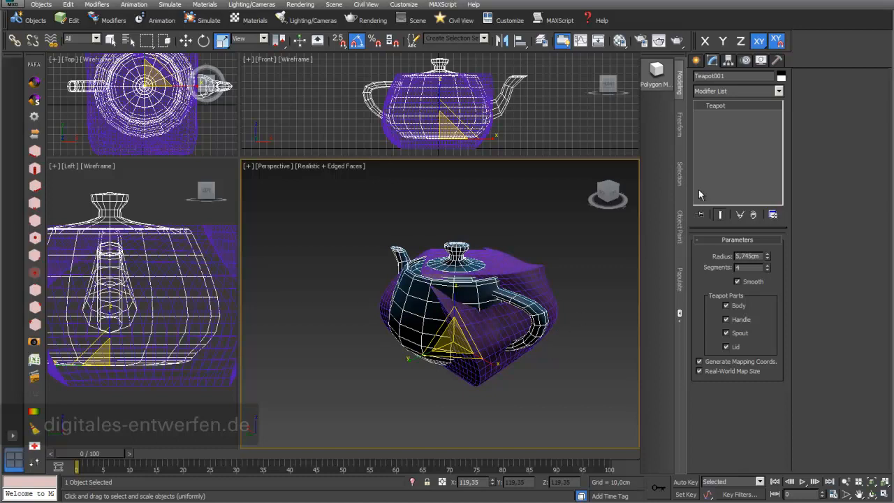
click(509, 364)
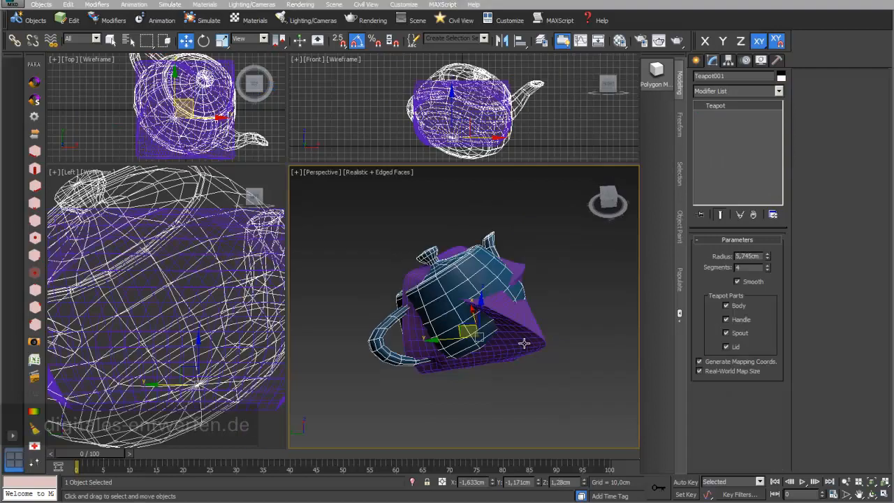
- Set the box's Volume Select volume back to Box and select the teapot
click(524, 336)
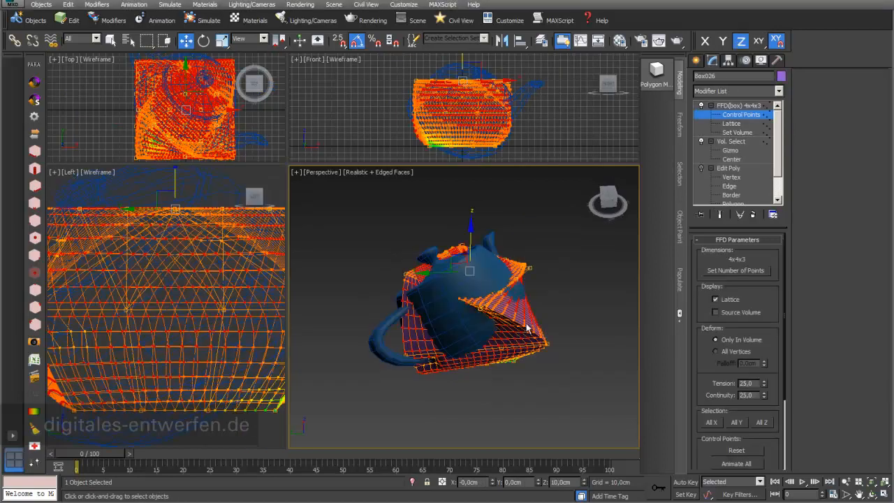
click(733, 142)
click(705, 320)
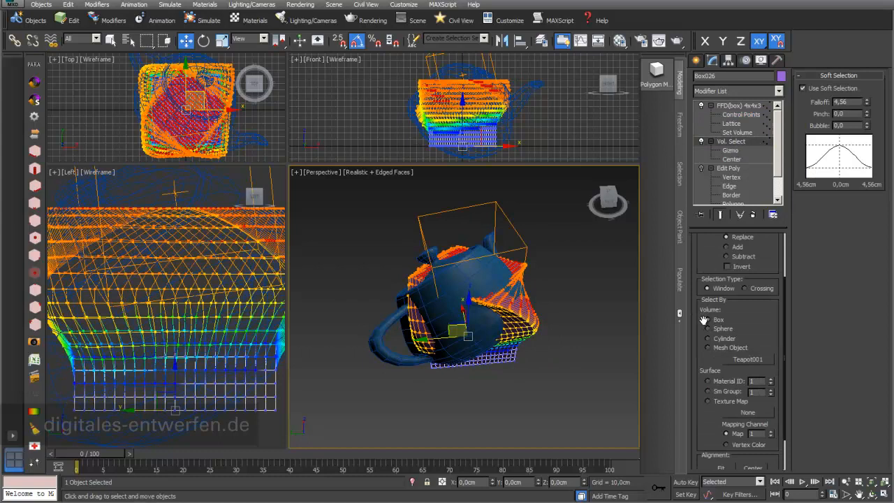
click(389, 355)
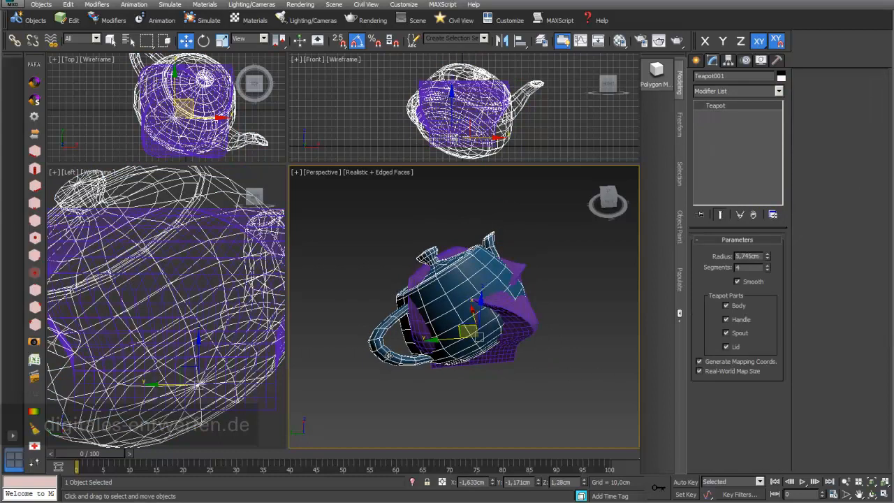
- Delete the teapot, select the deformed box, and turn off the effect of its Volume Select modifier
key(Delete)
click(466, 308)
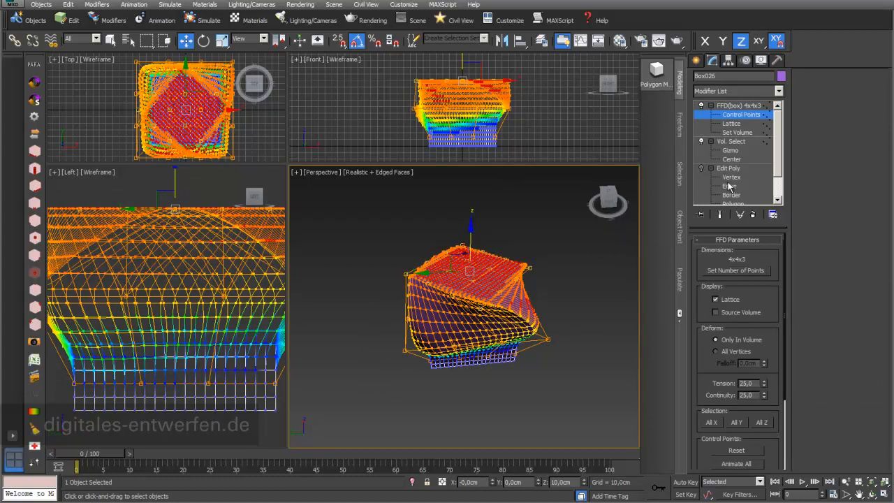
click(701, 141)
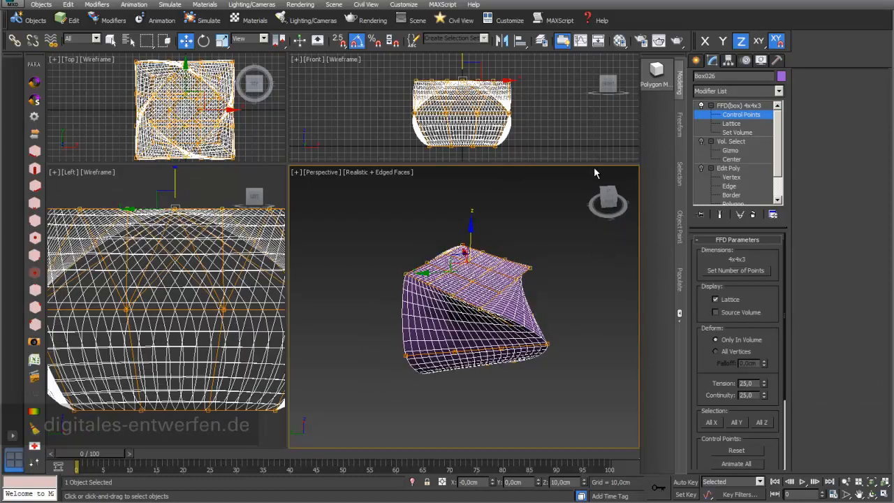
drag(590, 163, 583, 226)
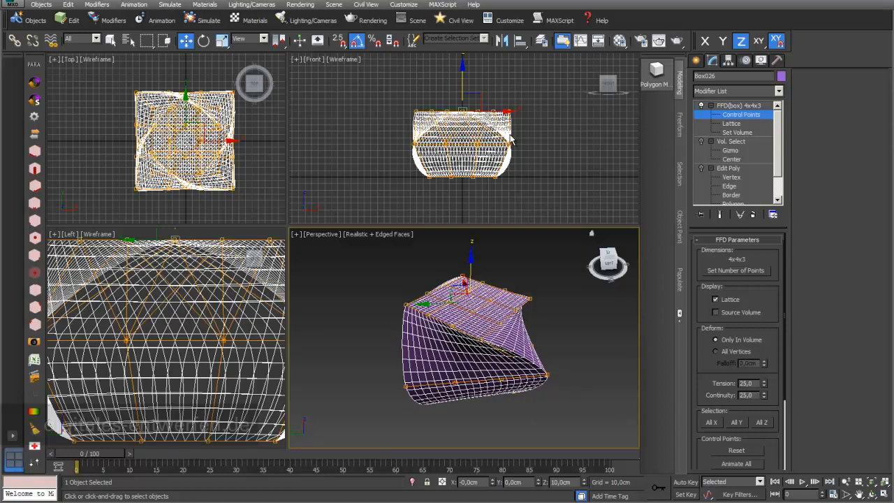
- Set the box's FFD lattice to 4x4x4 control points
click(738, 106)
click(764, 270)
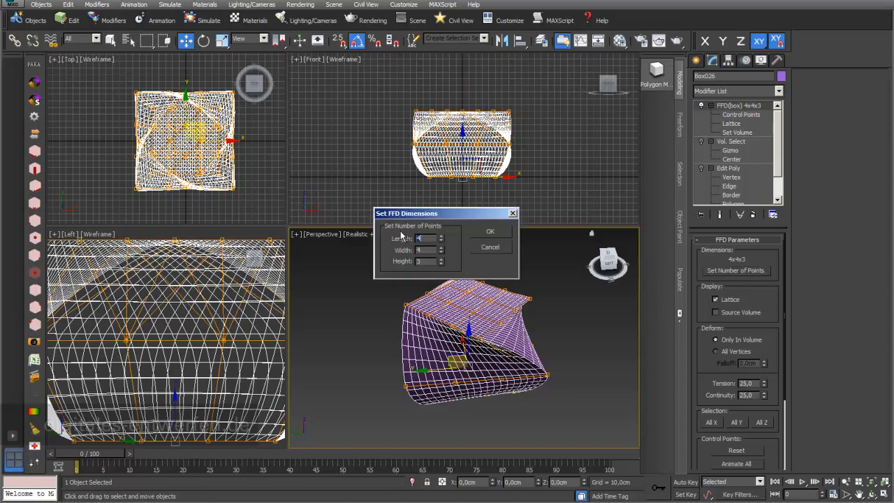
text(4)
click(489, 231)
scroll(519, 179, up, 2)
middle_drag(521, 179, 552, 192)
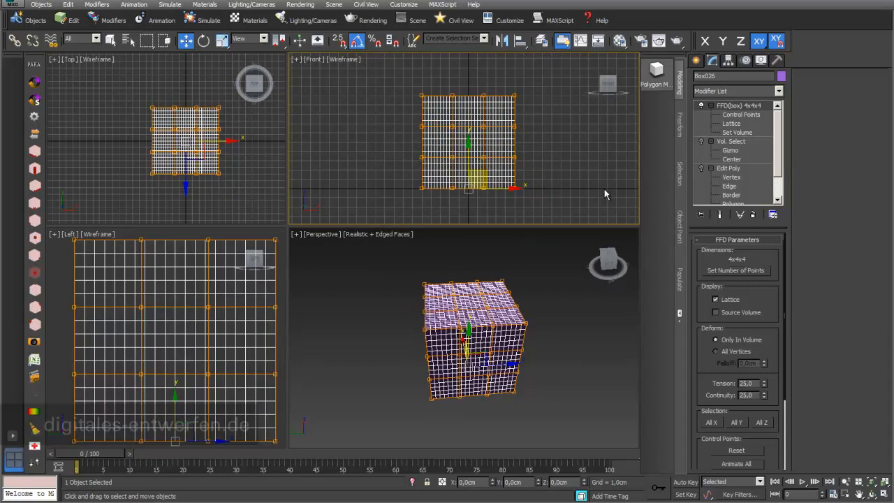
- Scale the second-lowest row of FFD control points outward along X in the front view, to nearly twice the box's width
click(739, 114)
drag(531, 172, 392, 148)
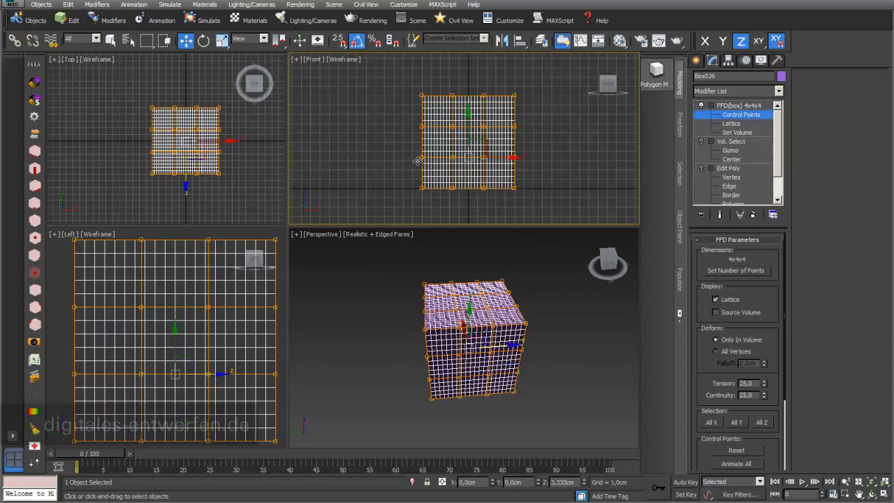
click(222, 40)
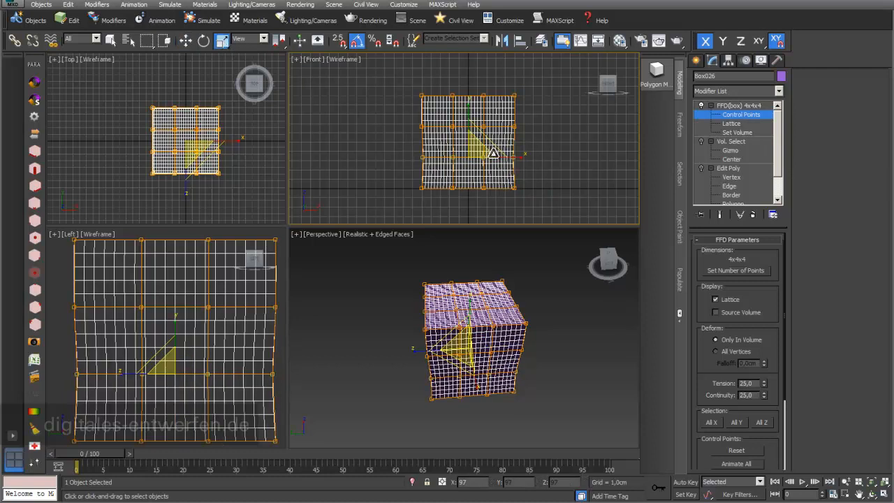
drag(488, 151, 375, 149)
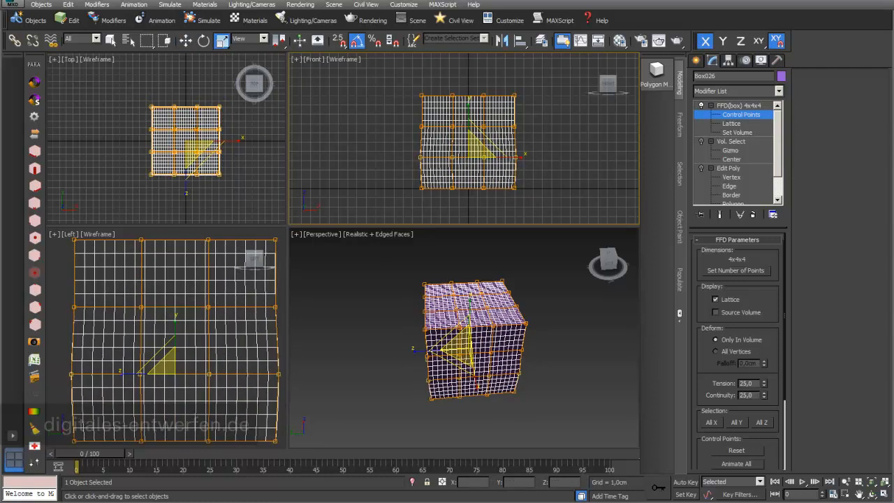
drag(505, 153, 522, 150)
- Twist the top row of FFD control points about the vertical axis and tilt it
drag(404, 89, 551, 116)
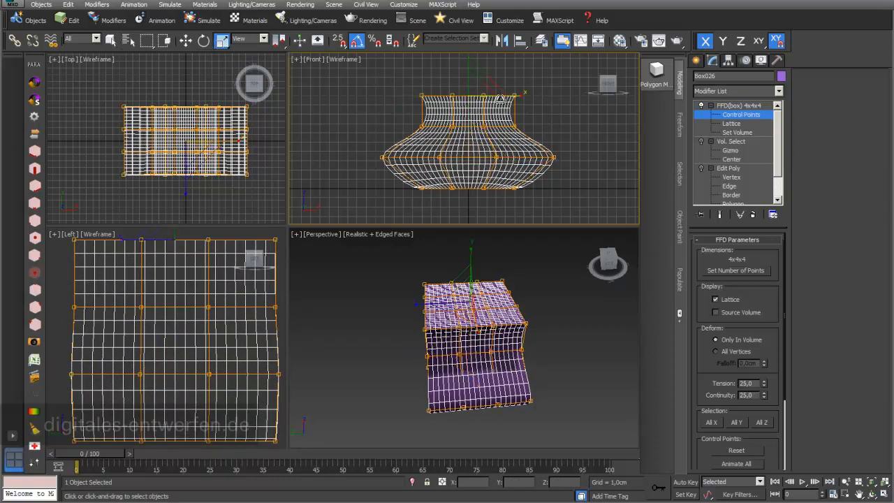
click(204, 40)
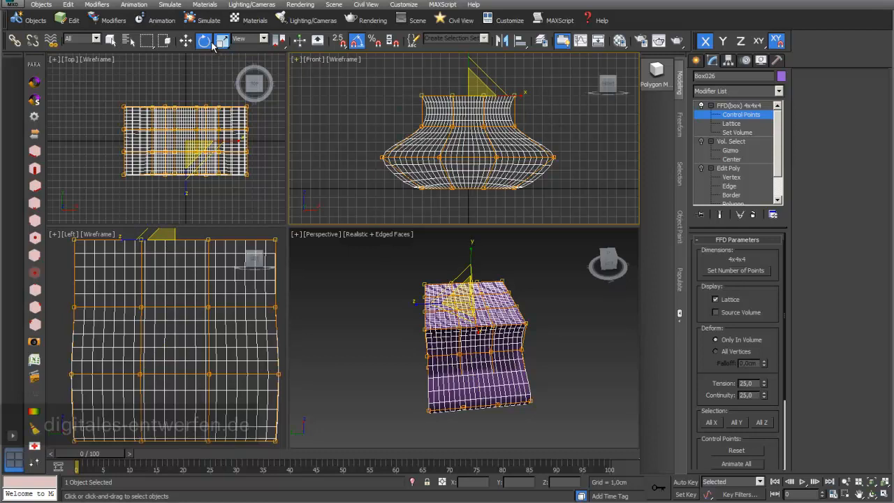
mouse_move(498, 97)
mouse_down()
mouse_move(462, 95)
mouse_move(488, 98)
mouse_move(481, 91)
mouse_move(491, 89)
mouse_up()
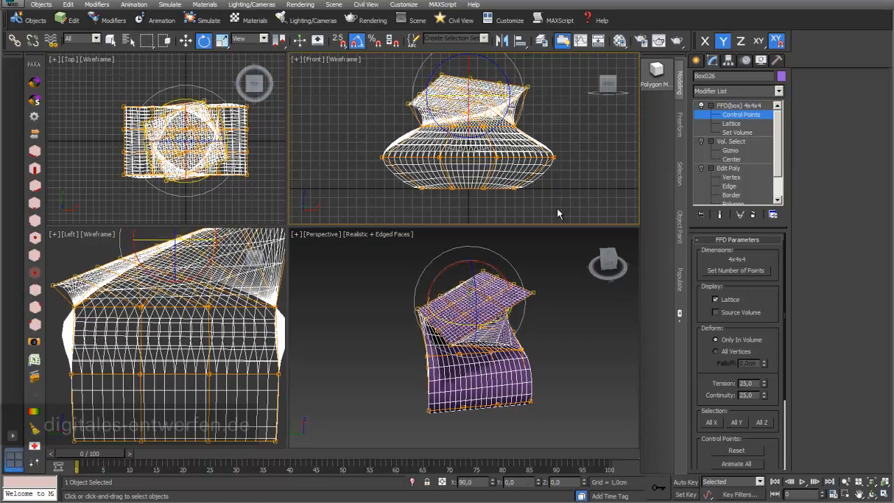
- Twist the bottom row of FFD control points about 60° around the vertical axis and tilt it slightly
drag(355, 180, 354, 180)
drag(460, 187, 491, 185)
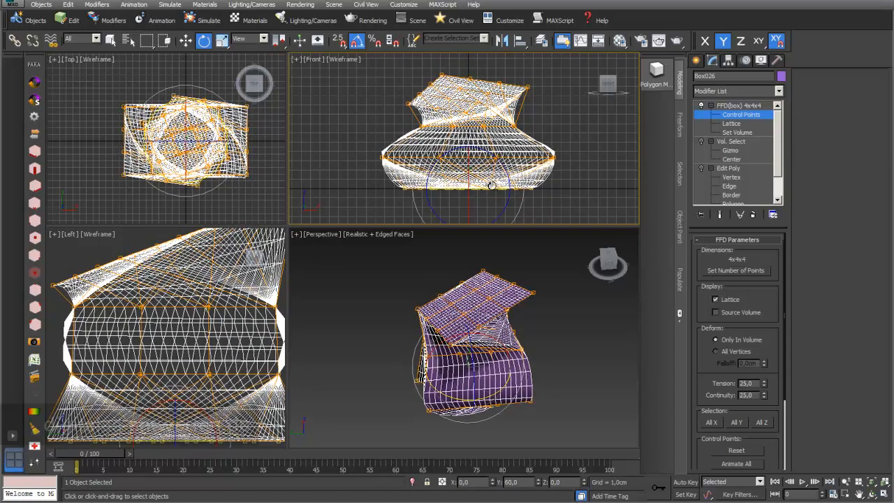
drag(459, 155, 456, 164)
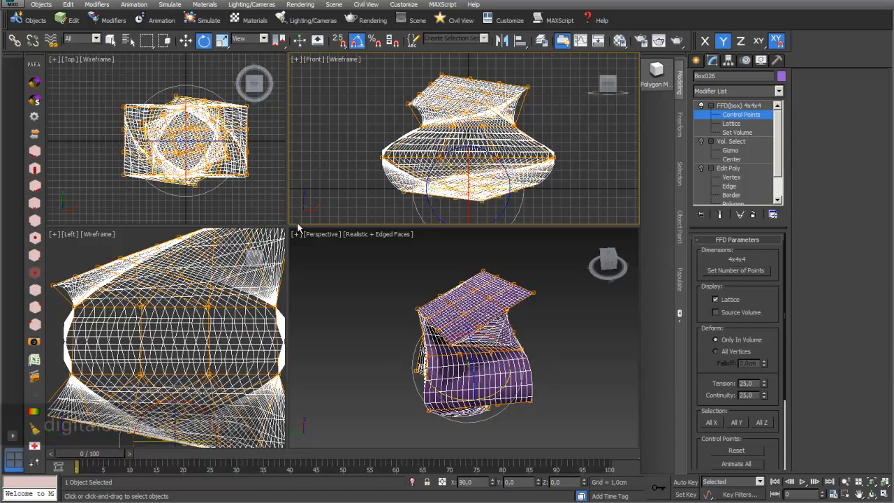
- Leave the control point level and add a Relax modifier above the FFD on the twisted box
drag(287, 224, 231, 139)
scroll(497, 311, up, 4)
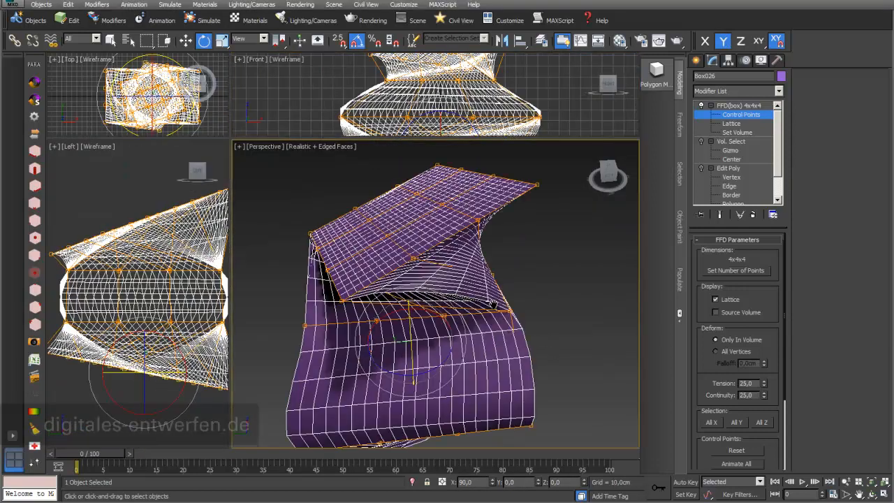
click(871, 493)
drag(450, 366, 496, 333)
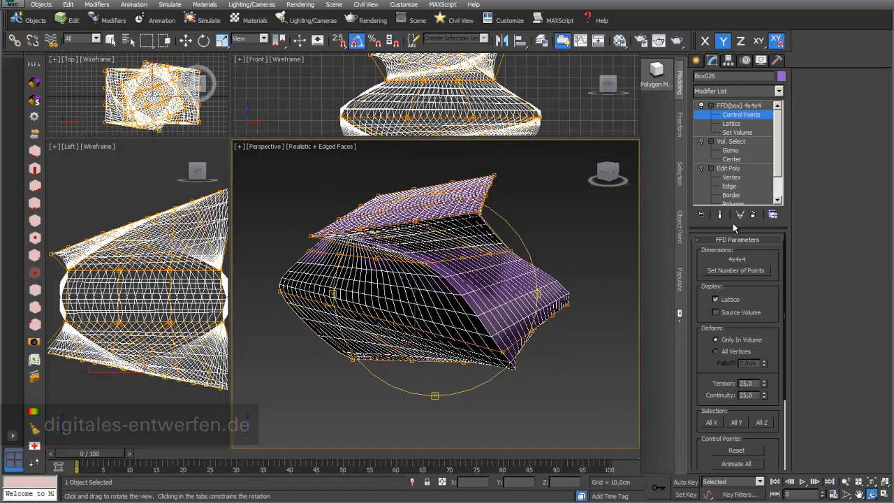
click(754, 106)
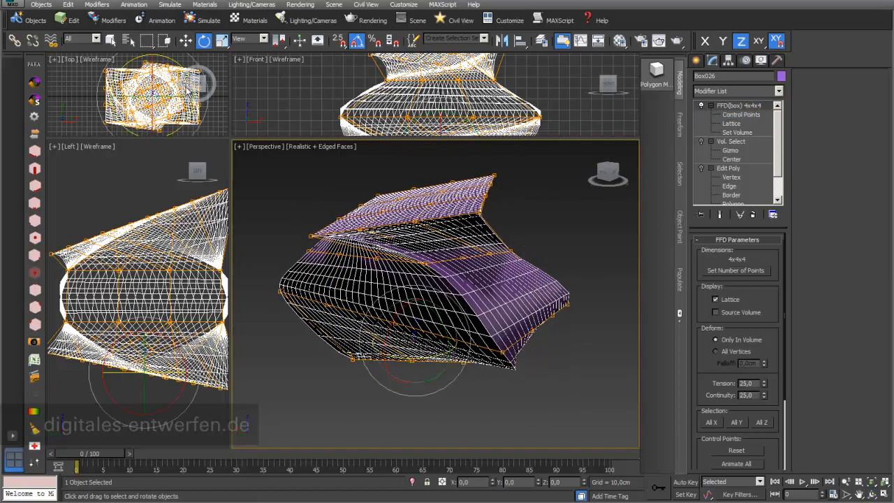
click(111, 21)
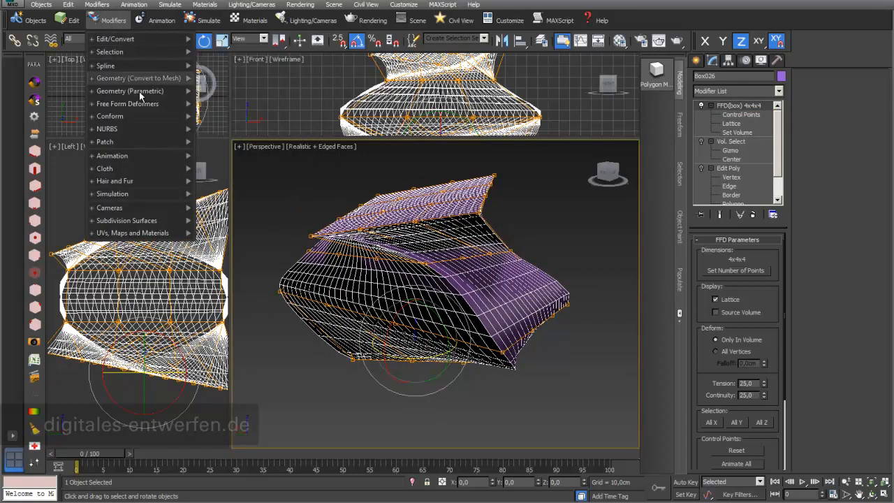
mouse_move(141, 94)
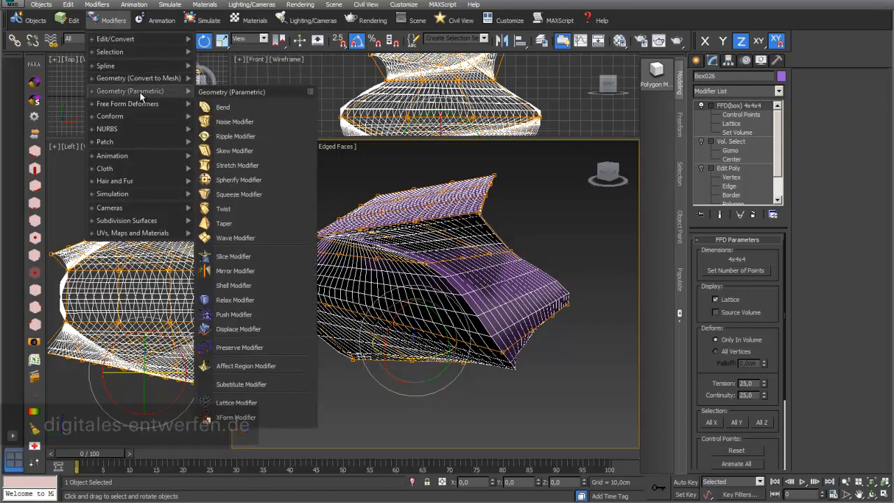
click(241, 301)
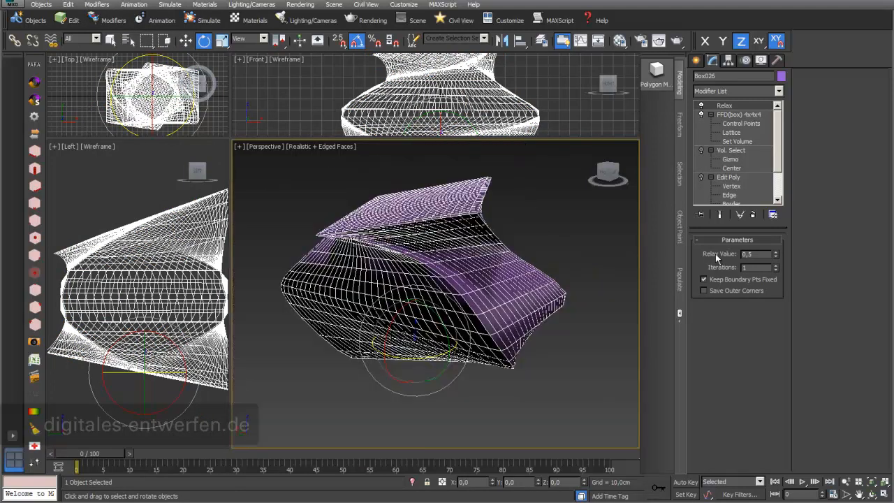
- Set the Relax modifier's Relax Value to 1.0 and its Iterations to 7
drag(774, 253, 774, 230)
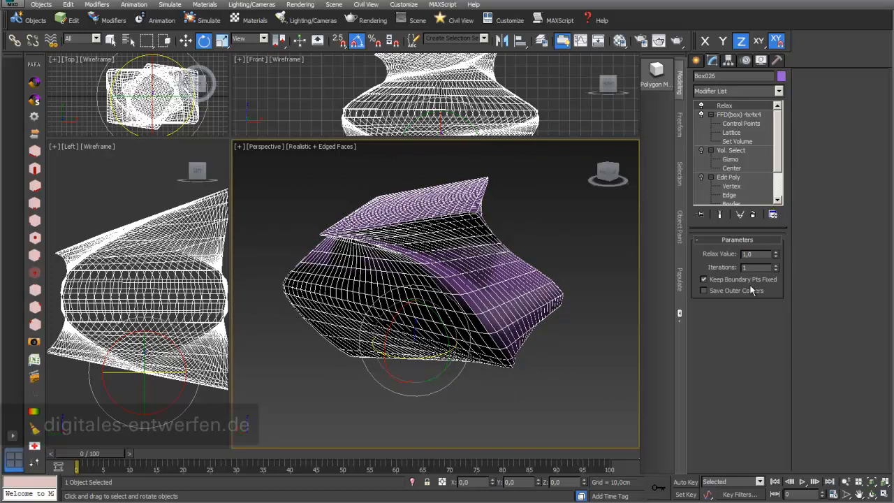
click(776, 265)
click(776, 266)
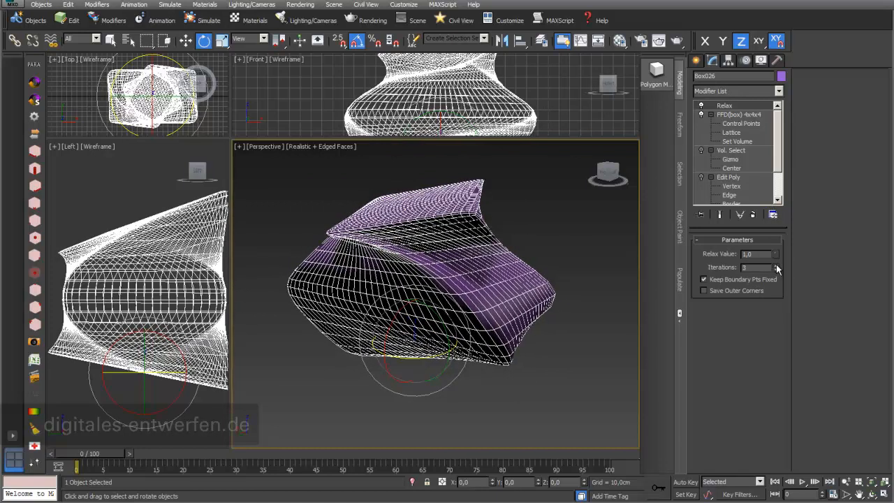
click(775, 265)
click(776, 266)
click(776, 265)
click(775, 266)
click(775, 266)
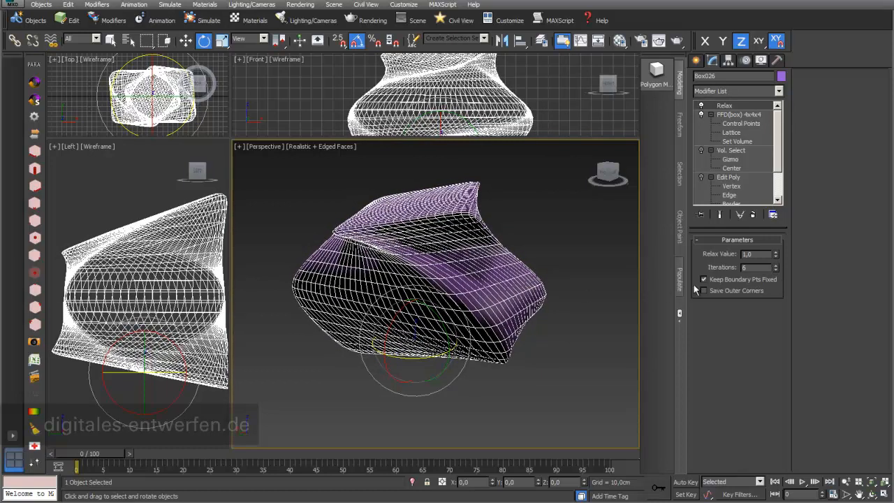
click(775, 266)
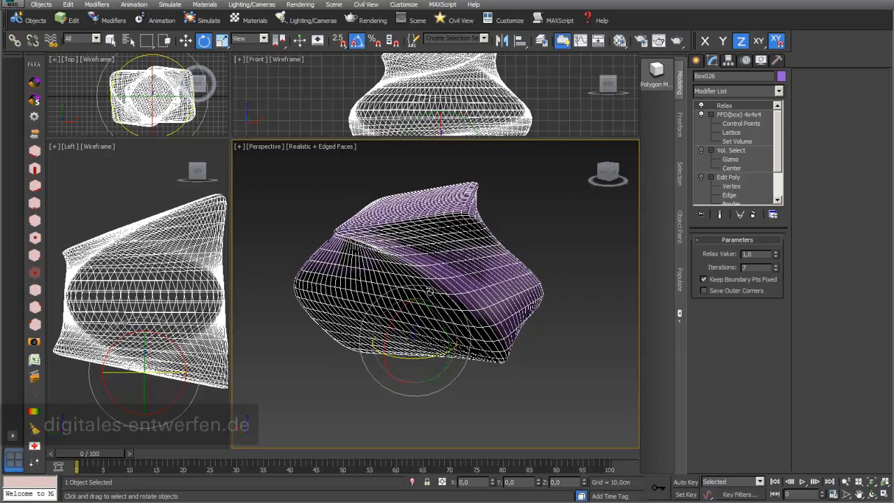
scroll(447, 303, up, 3)
scroll(447, 303, down, 4)
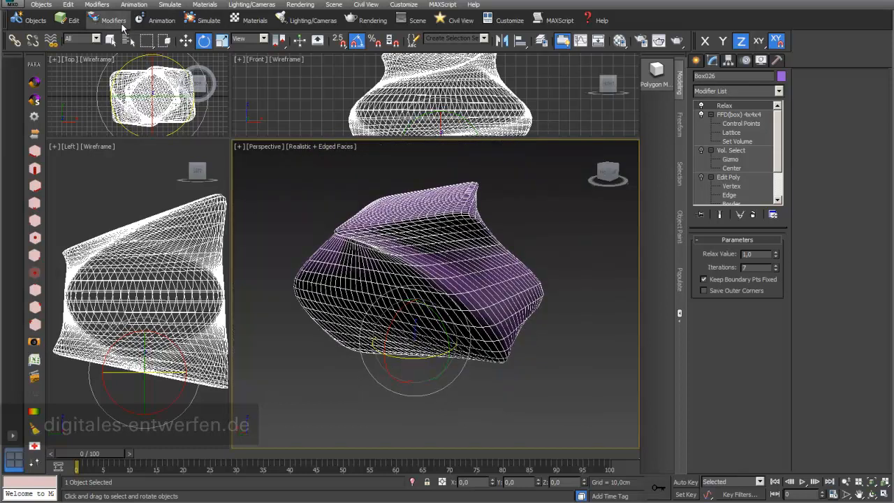
click(116, 25)
mouse_move(127, 89)
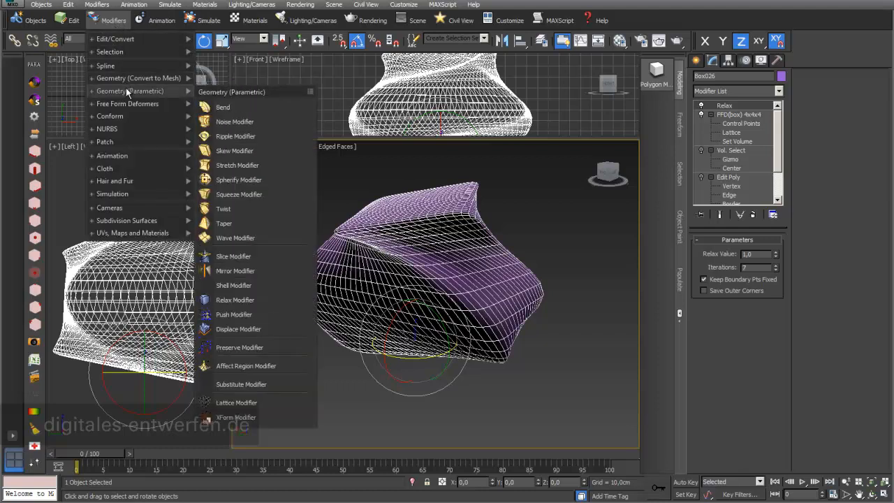
mouse_move(259, 301)
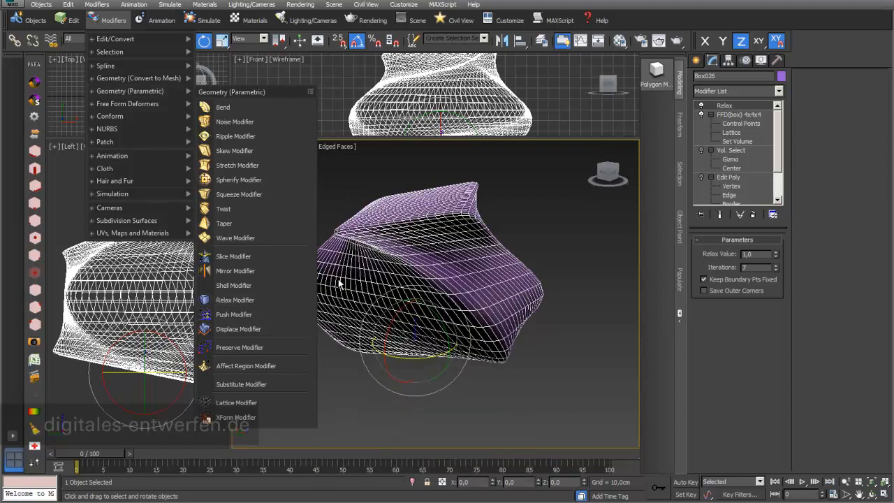
click(344, 282)
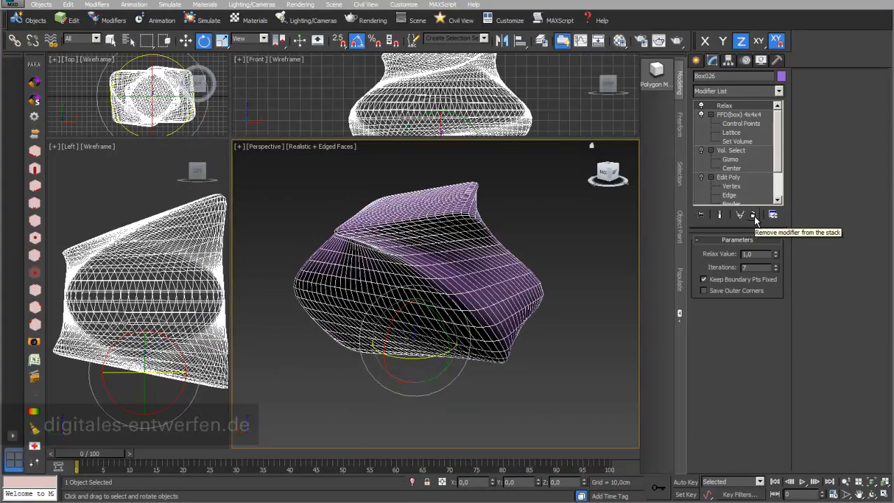
- Remove the Relax and FFD modifiers from the box's modifier stack
click(753, 215)
click(753, 215)
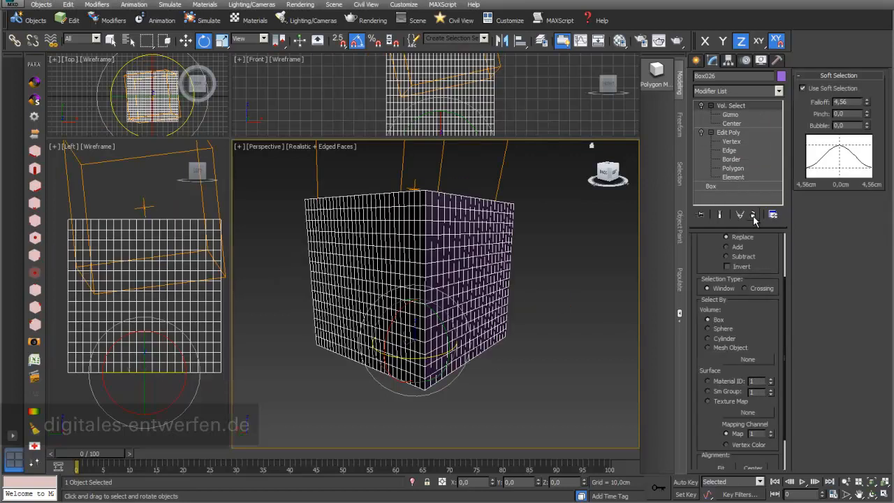
click(779, 91)
click(780, 92)
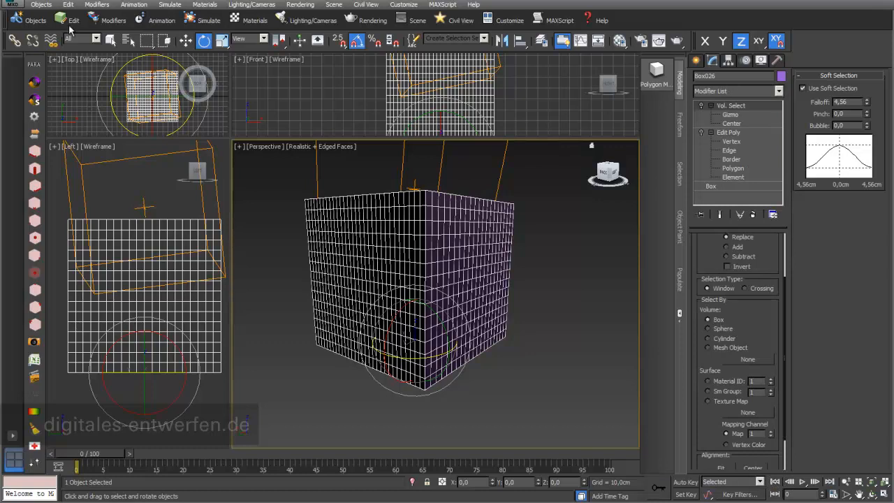
- Add a Push modifier to the box and set its Push Value to 2 cm
click(98, 21)
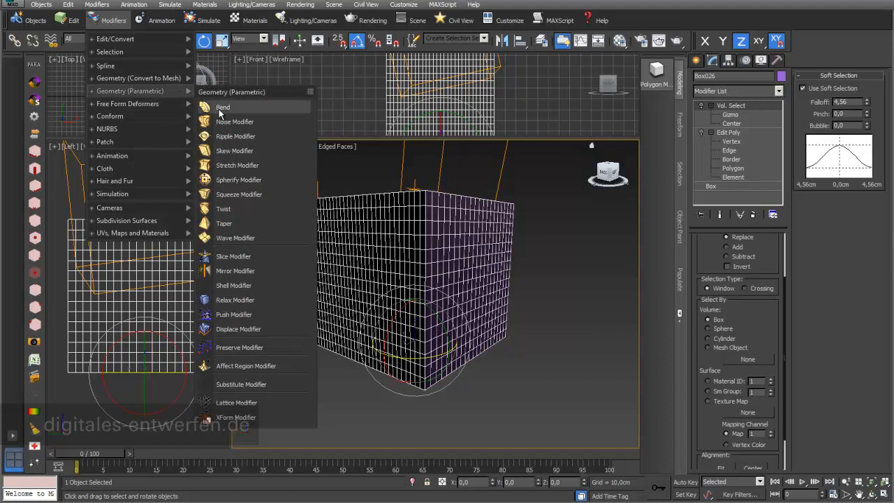
click(247, 317)
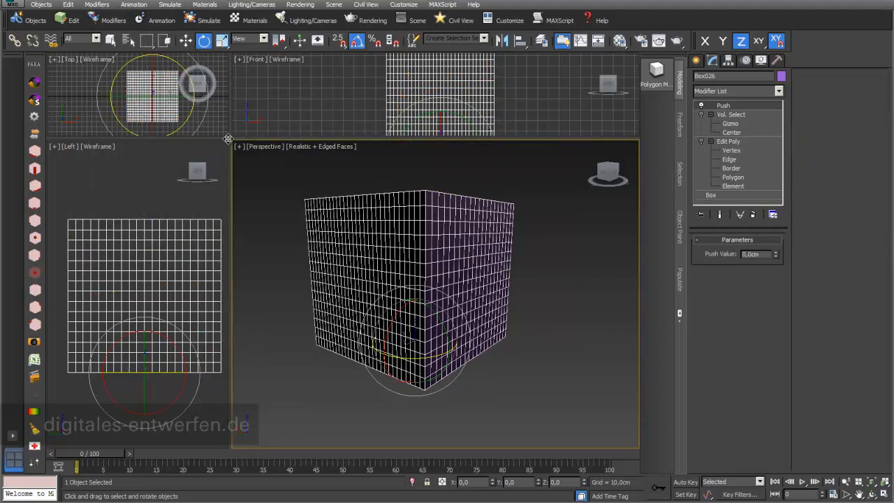
drag(229, 137, 196, 232)
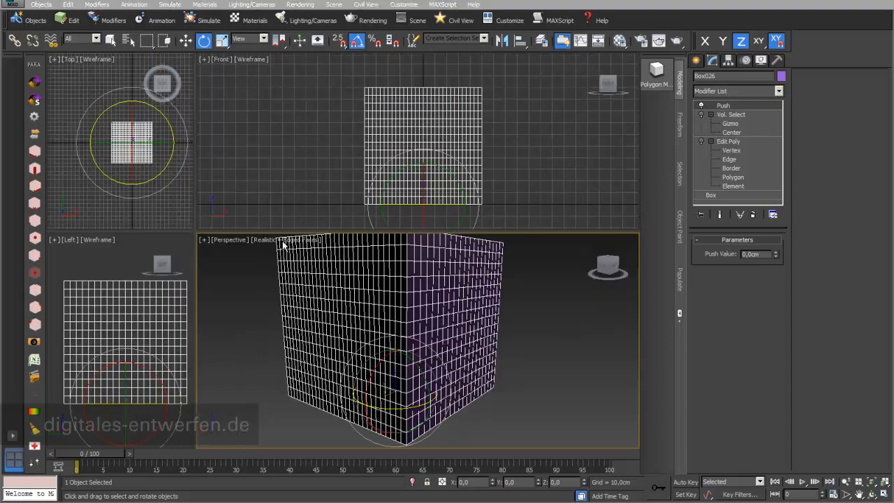
middle_drag(455, 165, 423, 159)
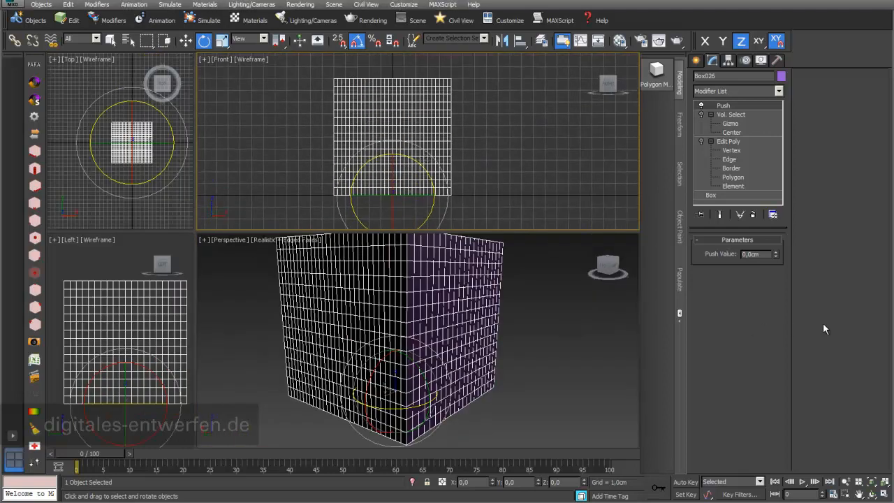
drag(761, 254, 729, 256)
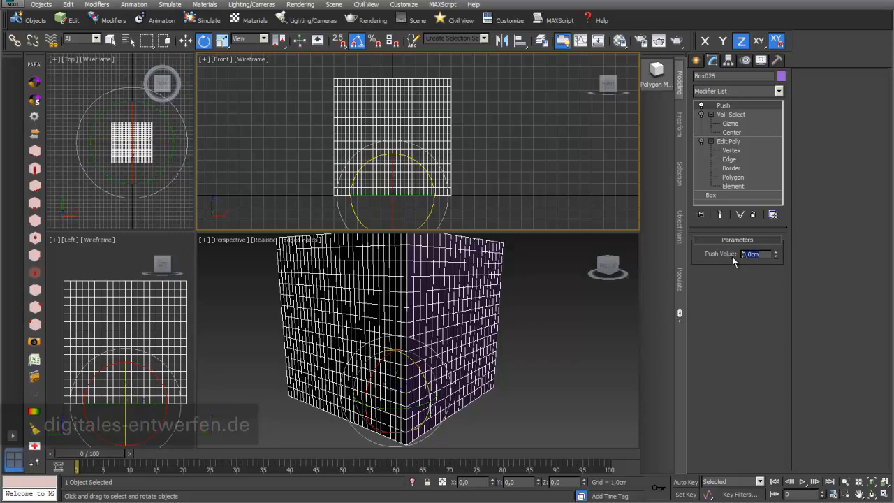
text(2)
key(Return)
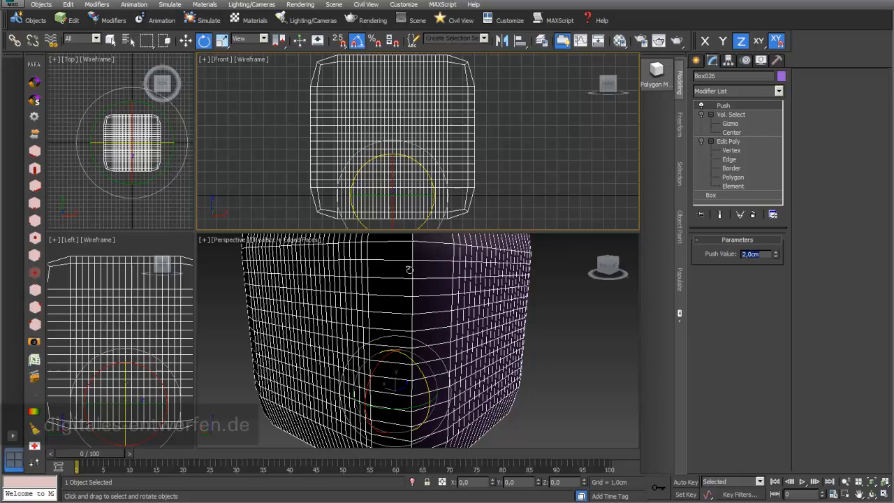
- Compare the box with the Push modifier switched off and on, and check the base box's parameters
scroll(428, 282, down, 6)
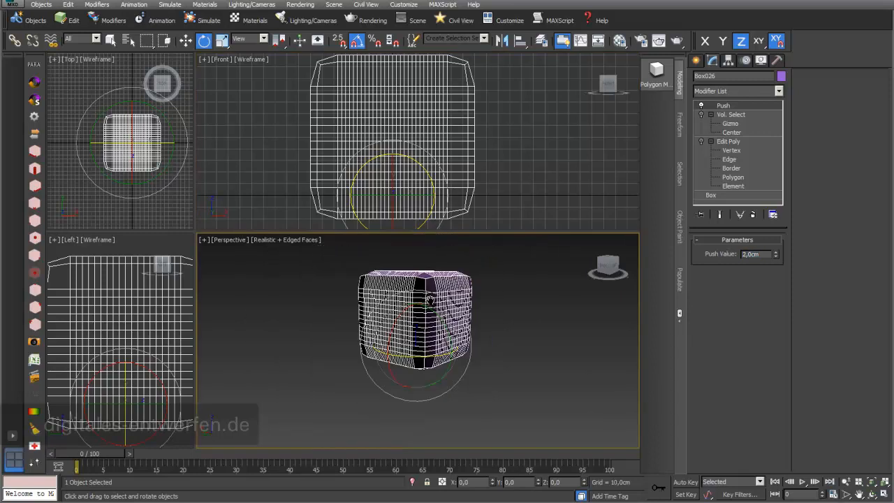
right_click(417, 124)
middle_drag(416, 124, 433, 162)
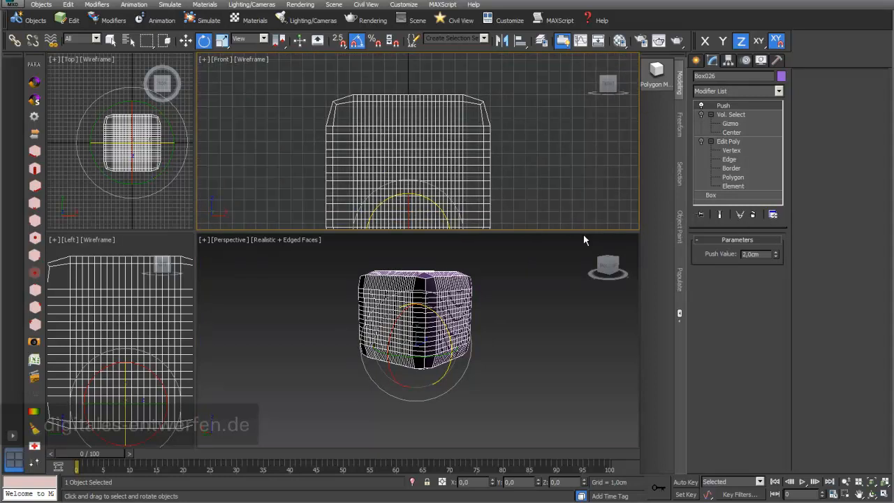
click(701, 105)
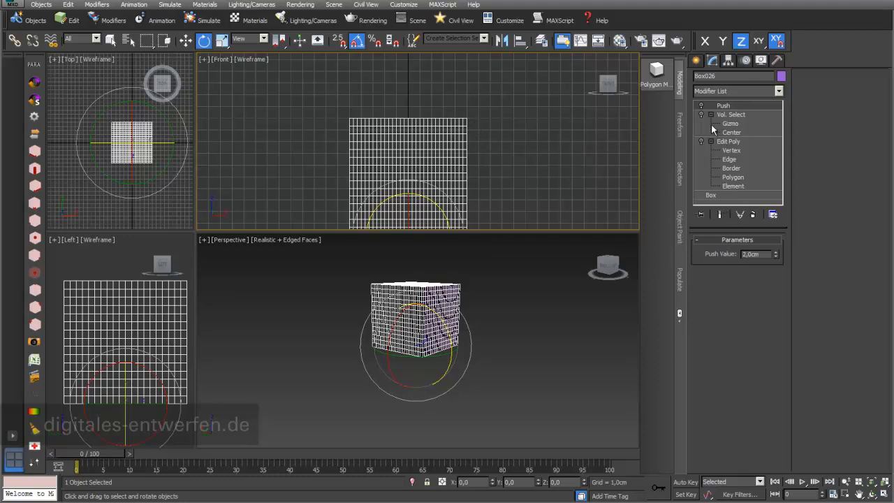
click(701, 105)
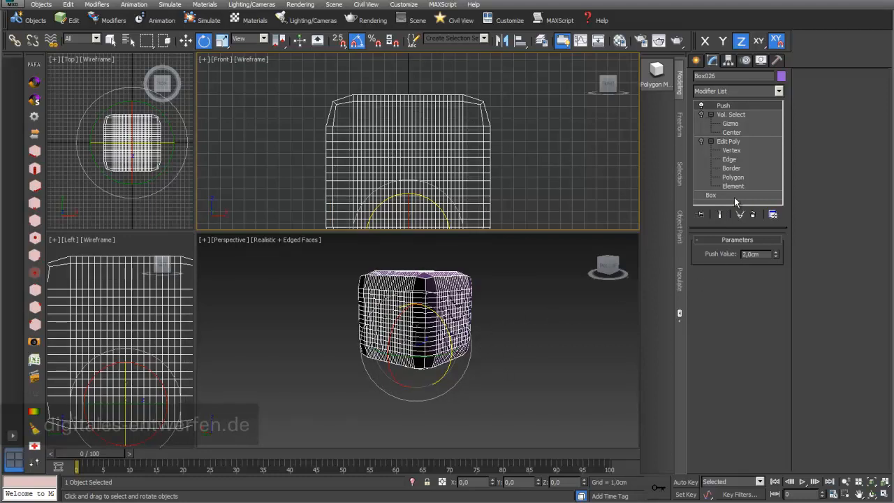
click(710, 195)
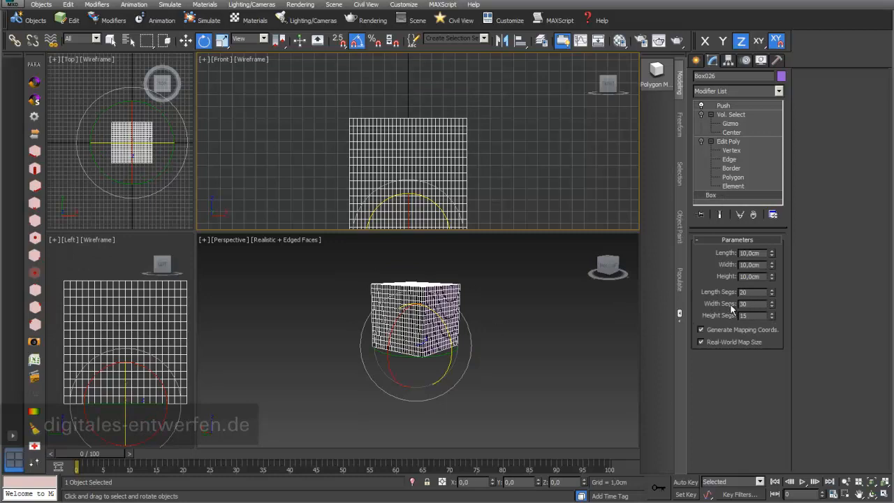
drag(505, 231, 510, 276)
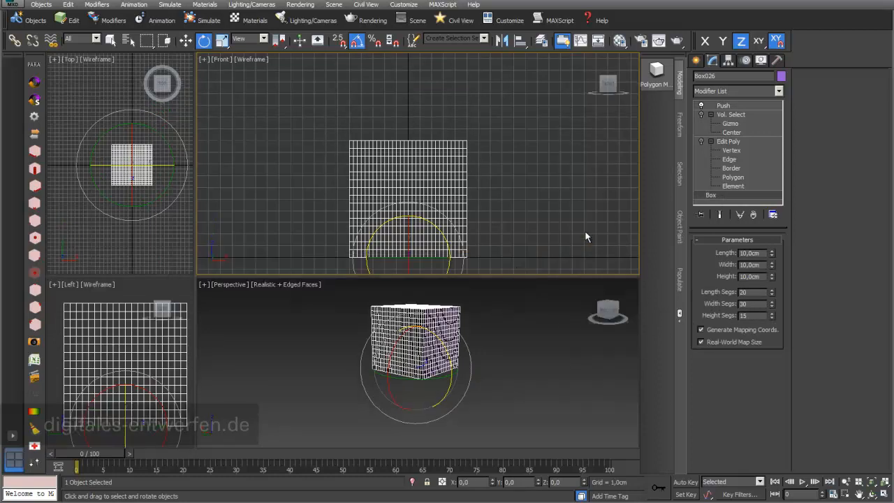
click(726, 106)
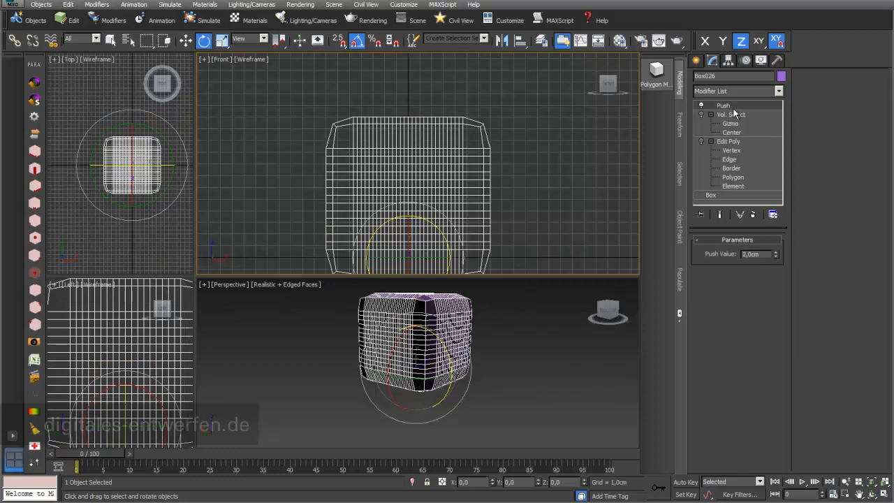
- Switch the Volume Select modifier back on and reset the alignment of its selection volume
click(730, 115)
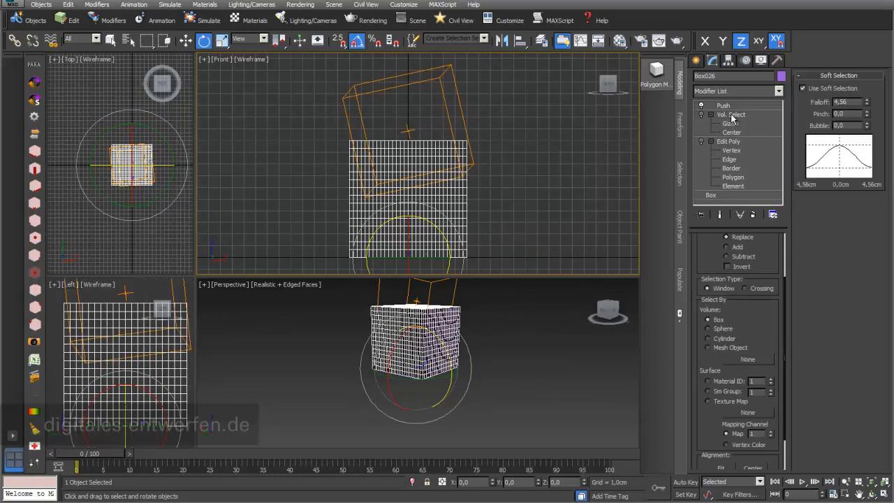
click(701, 115)
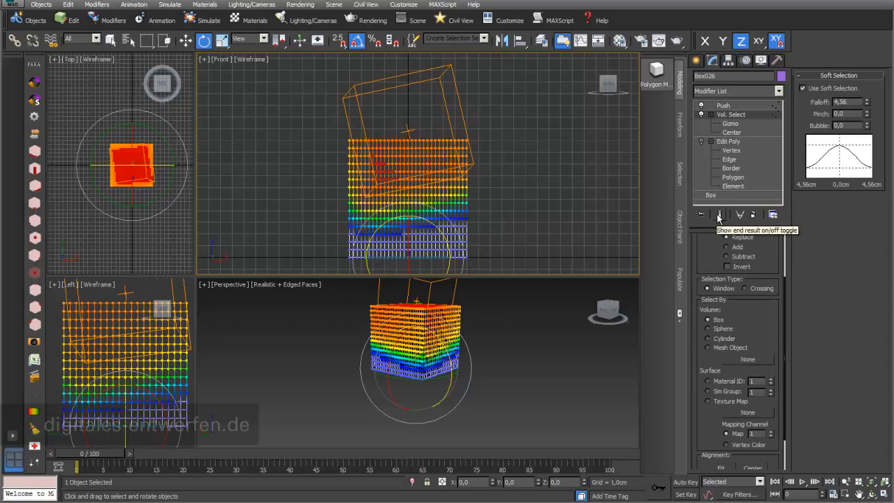
drag(766, 347, 763, 298)
click(754, 440)
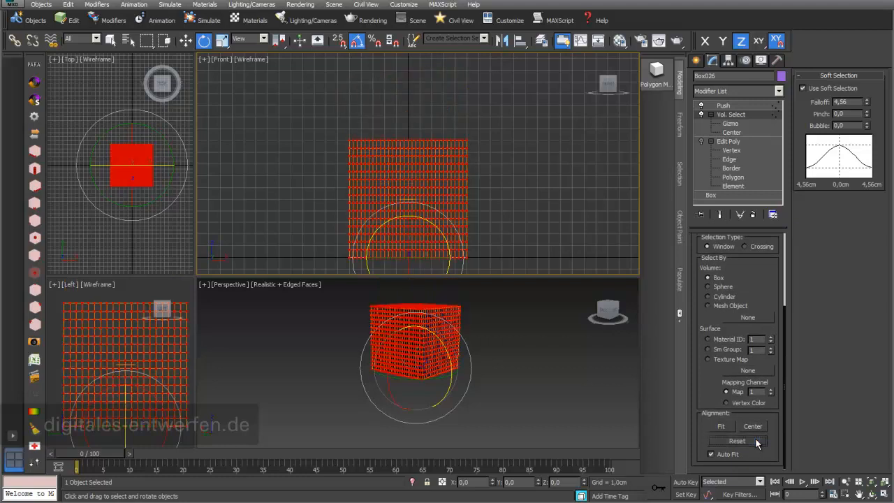
- Scale the Volume Select gizmo down slightly inside the box and show the end result of the modifier stack
click(699, 123)
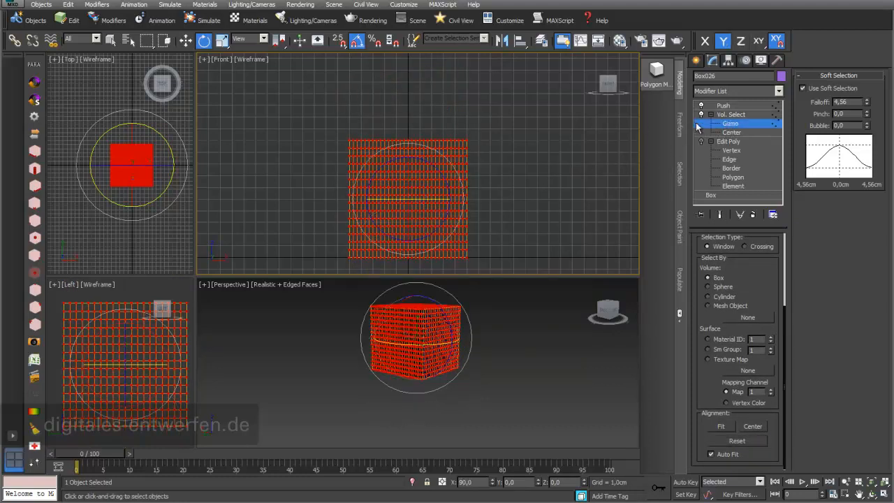
click(222, 40)
drag(416, 190, 402, 206)
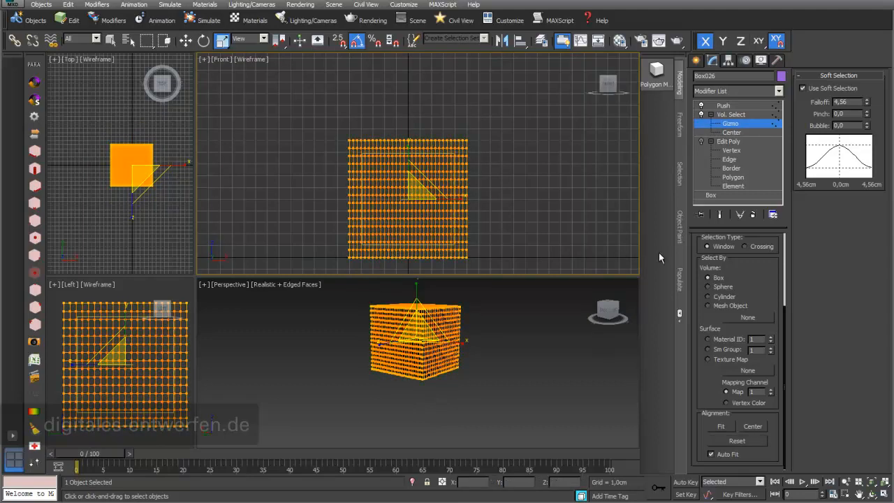
click(722, 215)
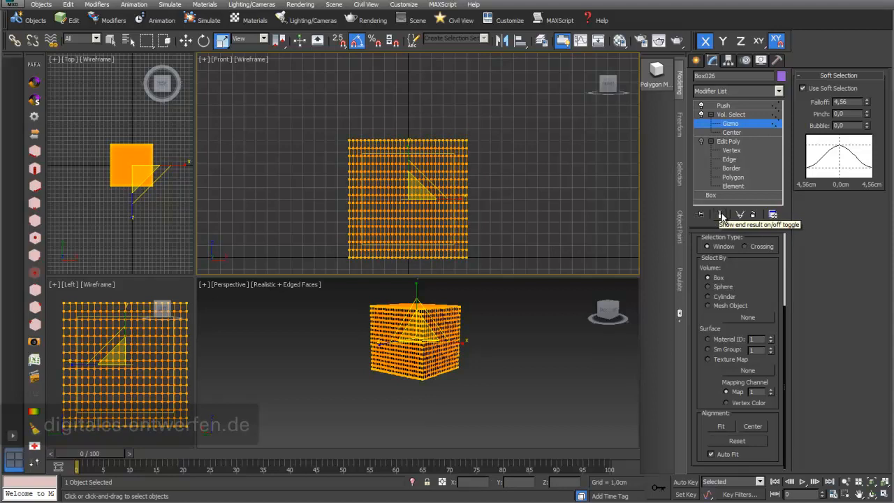
drag(766, 272, 765, 393)
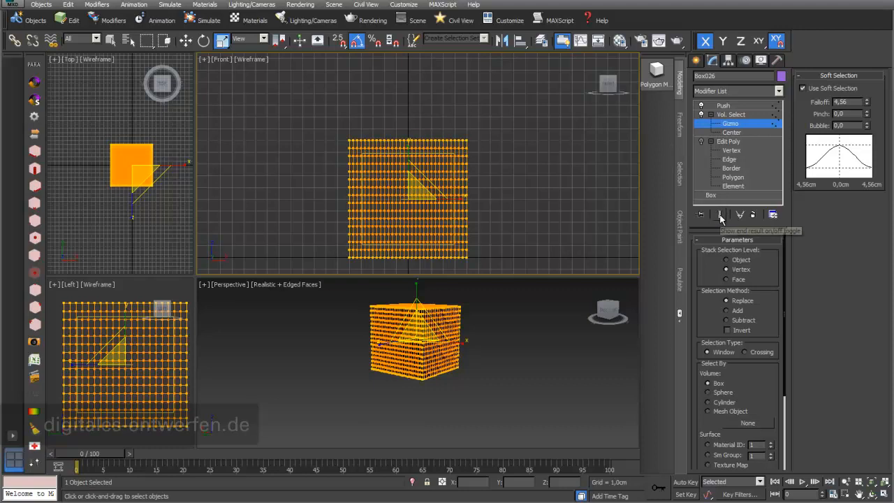
click(721, 216)
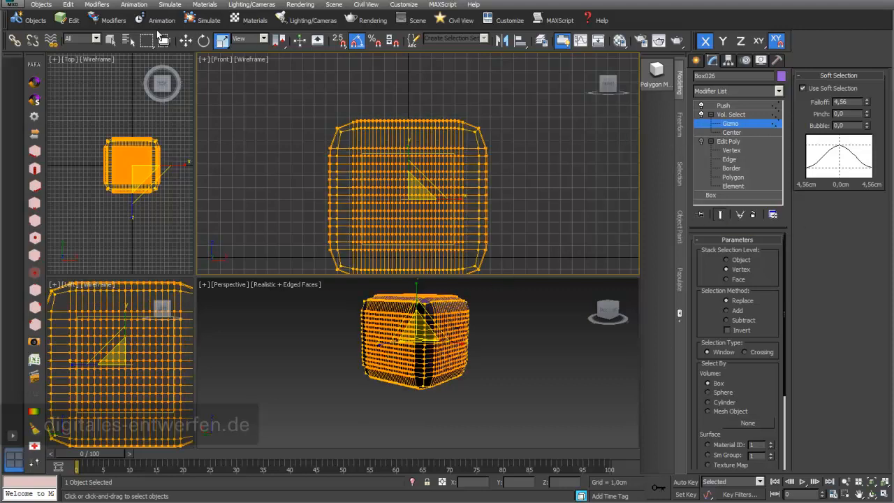
- Move the Volume Select gizmo up over the box's upper part, to a height of about 12.3 cm
click(186, 40)
drag(406, 173, 395, 85)
drag(460, 277, 469, 302)
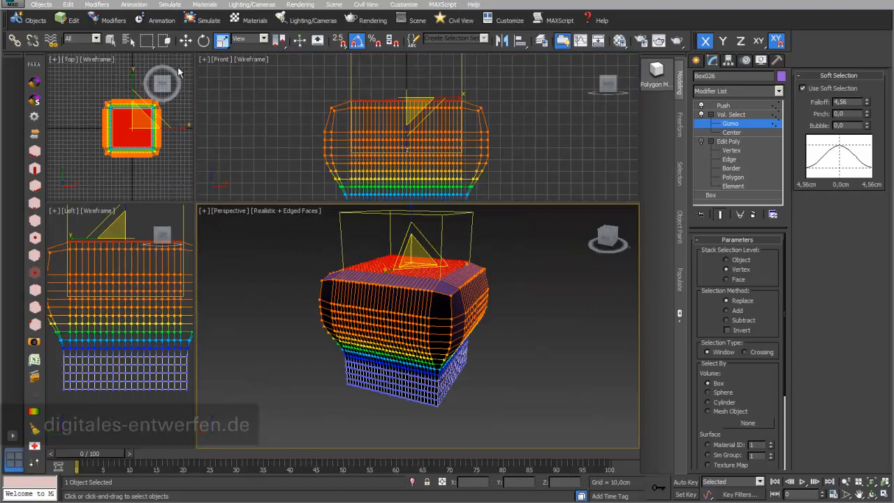
- Shrink the Volume Select gizmo to a small cube above the box's top centre and lower it to a height of about 11.8 cm
click(139, 123)
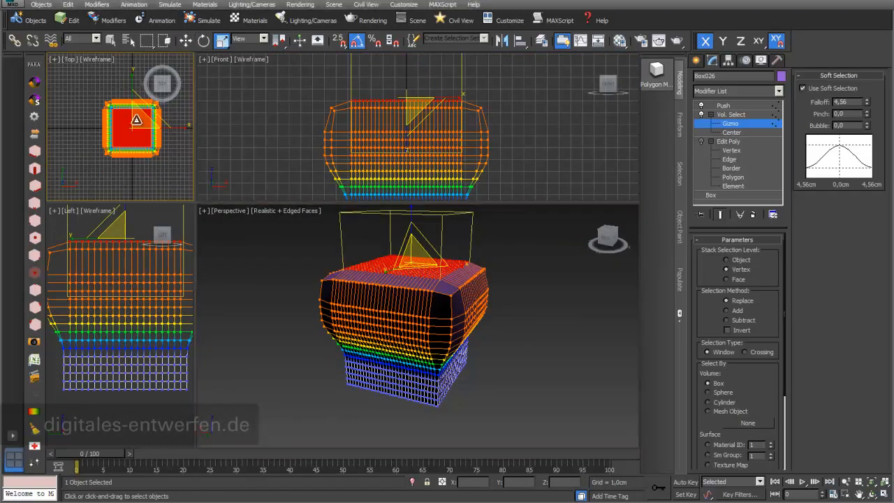
drag(139, 118, 0, 217)
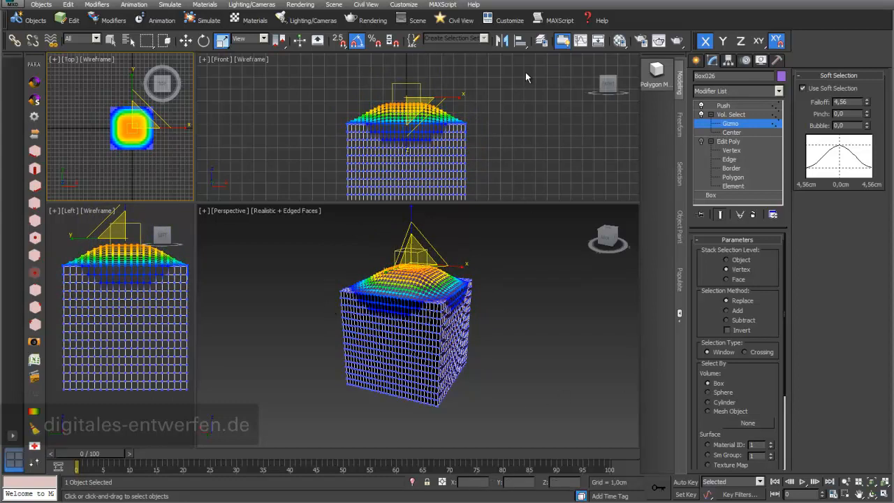
click(185, 42)
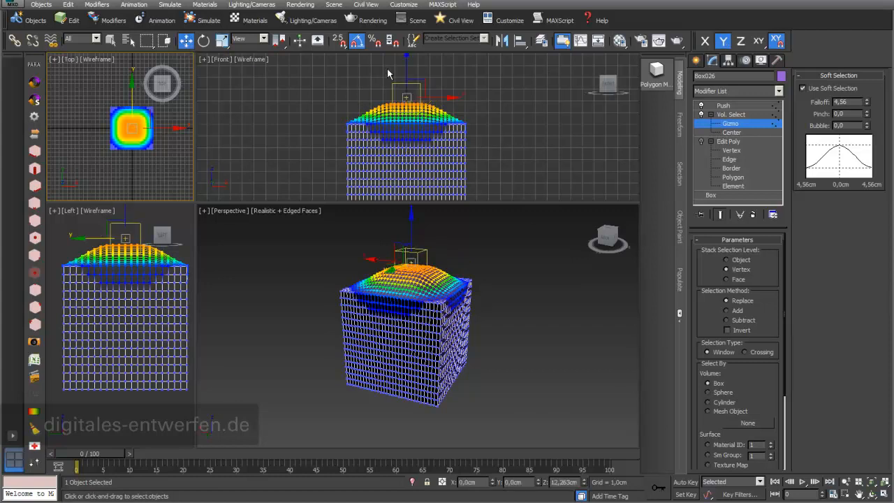
click(405, 71)
middle_drag(444, 99, 468, 103)
mouse_move(430, 72)
mouse_down()
mouse_move(430, 60)
mouse_move(430, 77)
mouse_up()
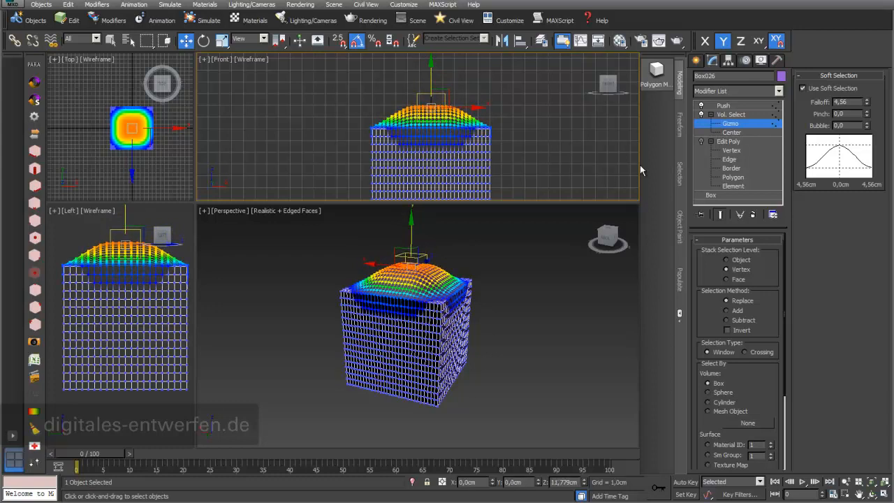
- Compare the pushed box with Volume Select's soft selection turned off and on
click(768, 106)
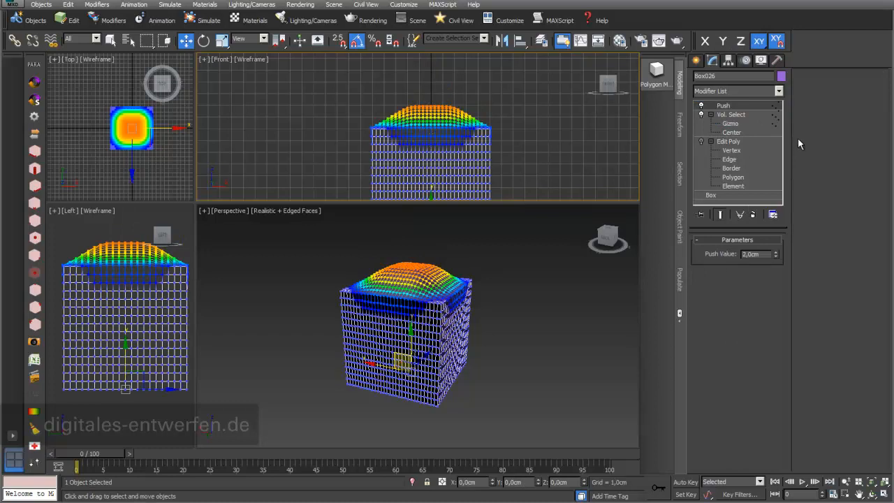
click(735, 115)
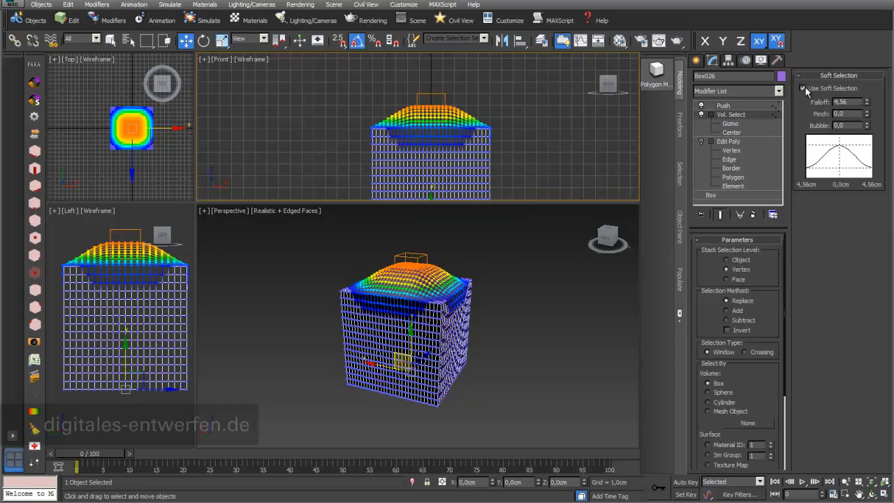
click(802, 88)
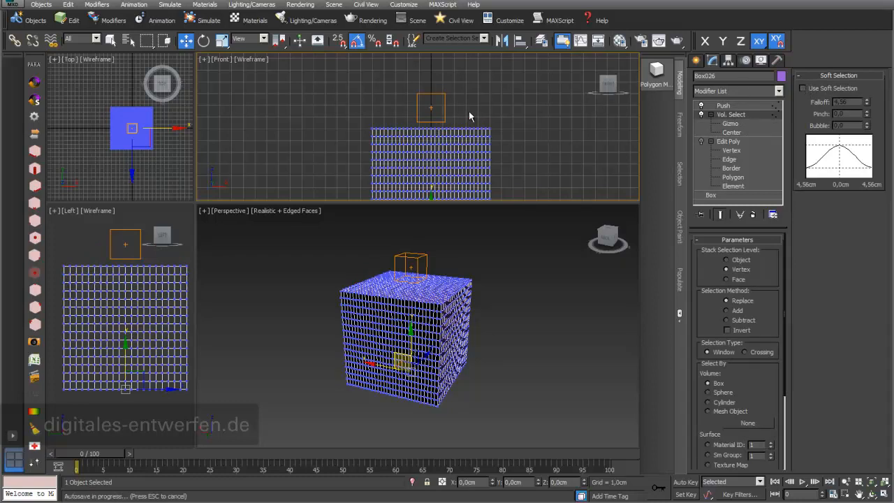
click(802, 88)
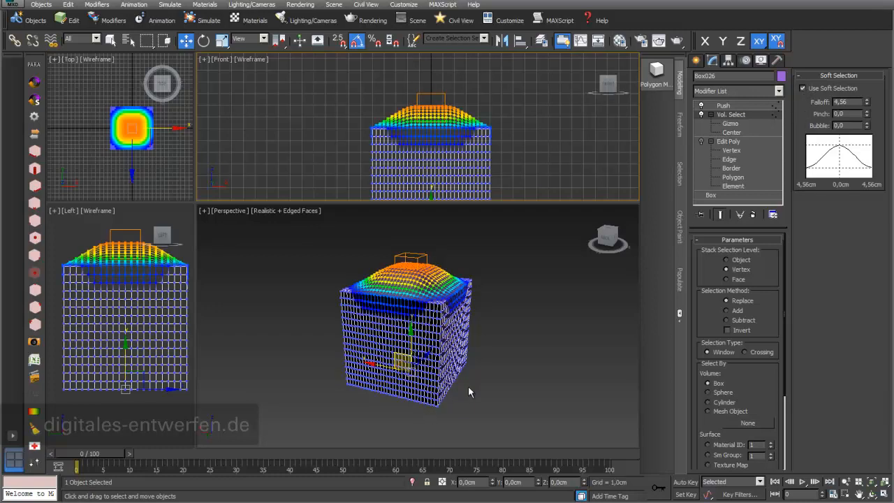
- Set the base box's height and length to 15 cm each beneath the modifiers
click(727, 197)
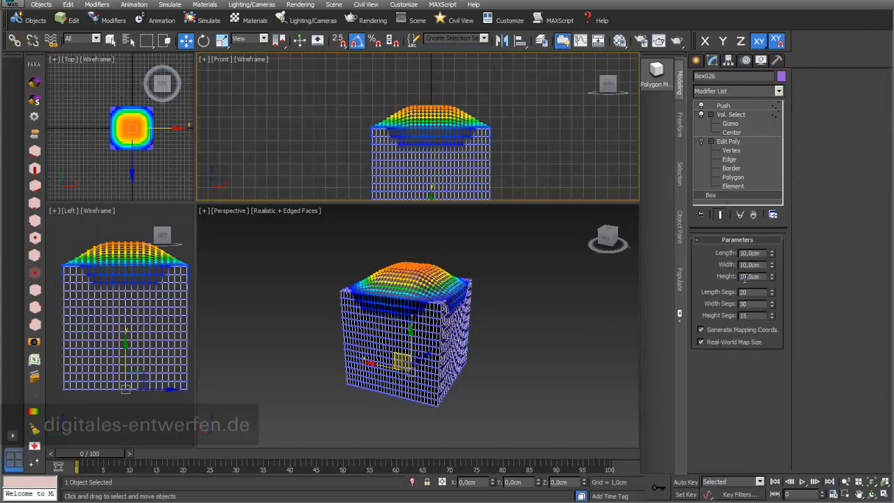
text(5)
key(Return)
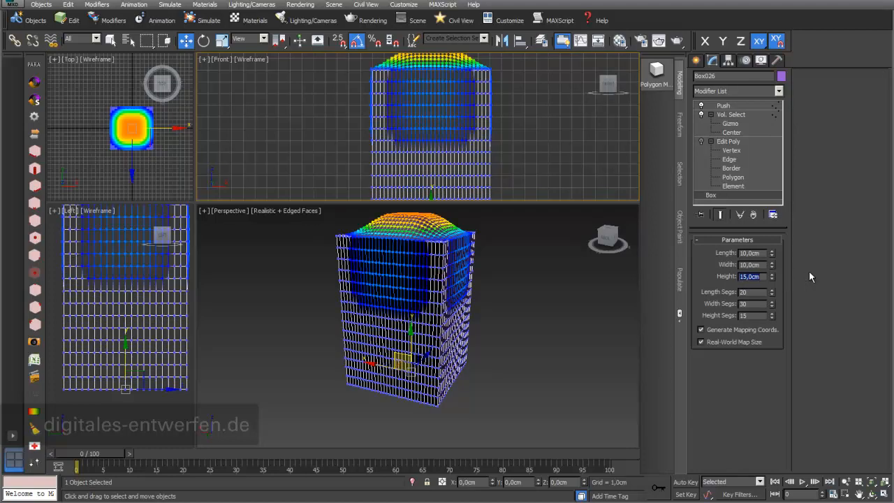
click(743, 252)
text(5)
key(Return)
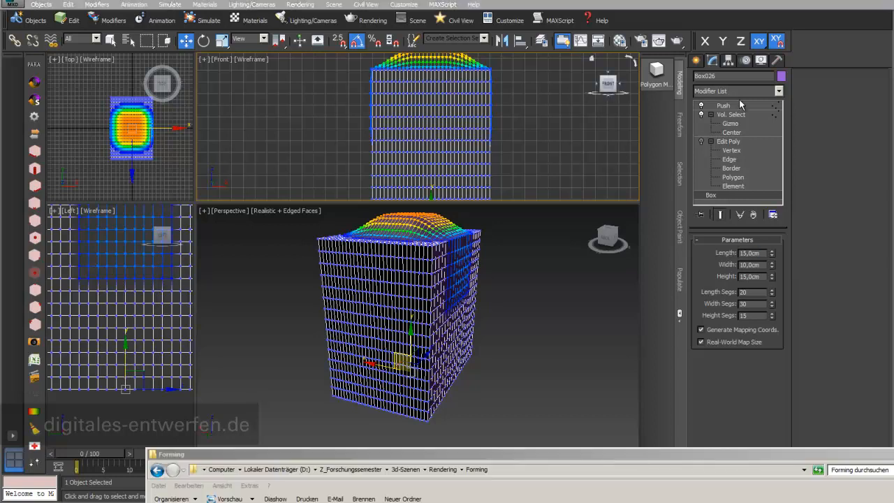
- Remove the Push modifier from the box's stack and switch off the Volume Select modifier
click(726, 105)
click(754, 215)
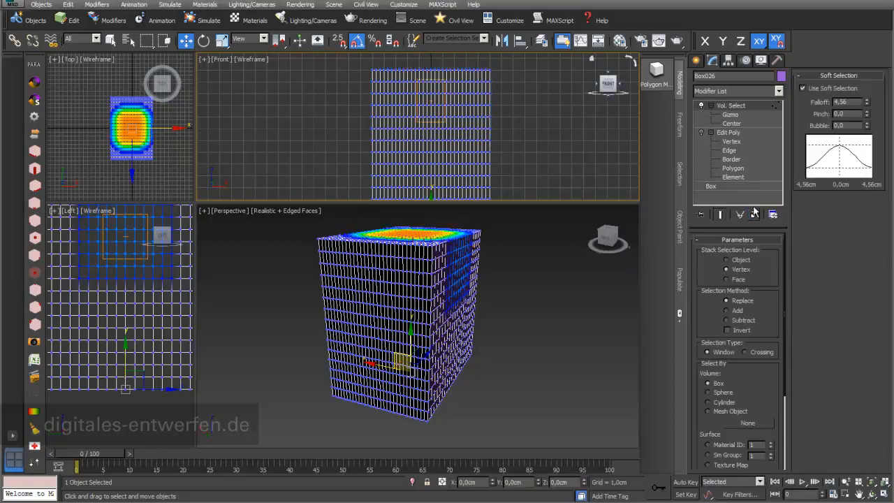
click(701, 105)
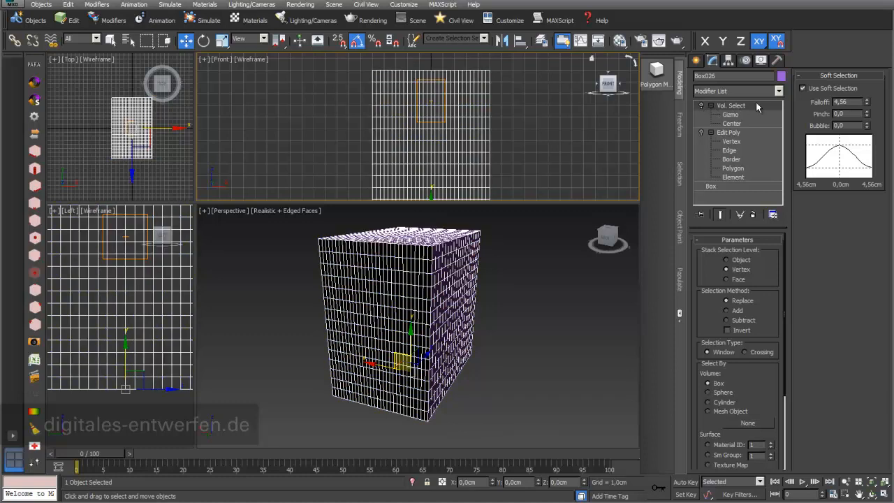
- Add a Bend modifier to the box and set its bend angle to 90
click(115, 22)
mouse_move(157, 91)
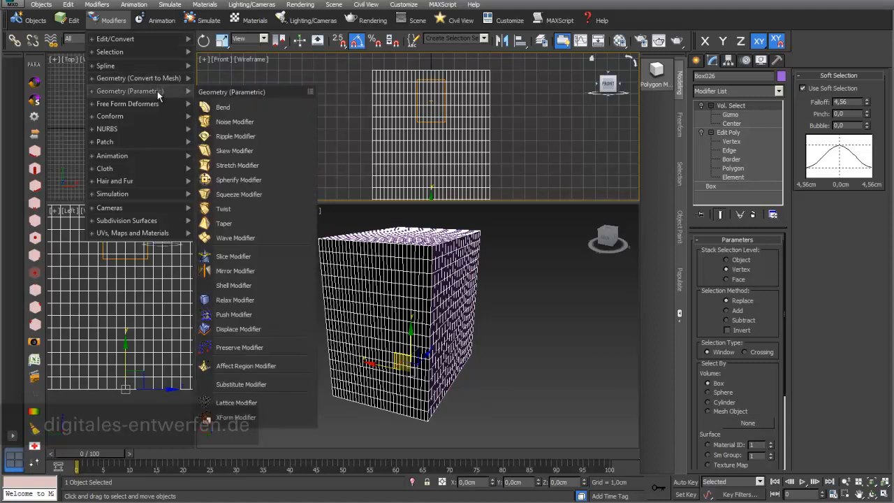
click(222, 106)
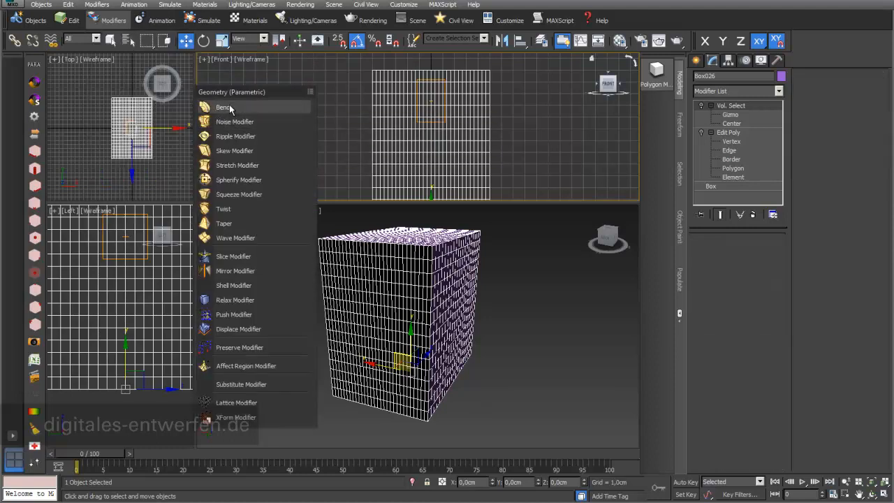
drag(195, 204, 171, 282)
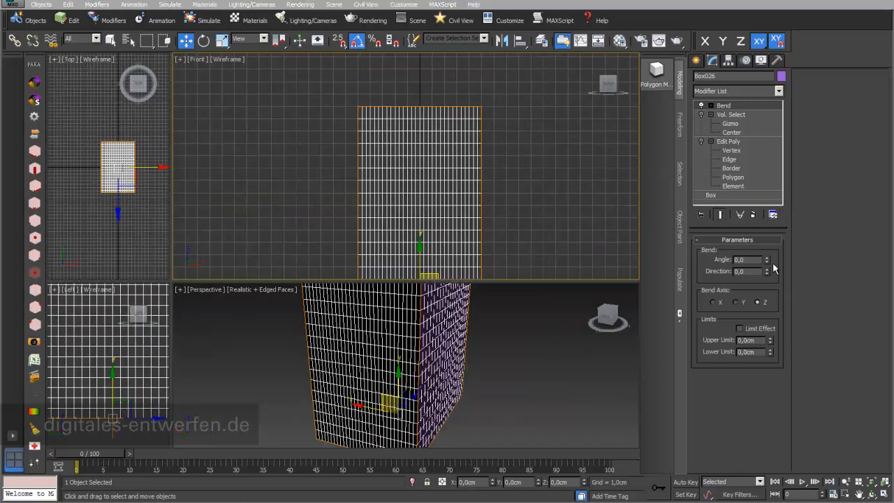
drag(767, 262, 706, 265)
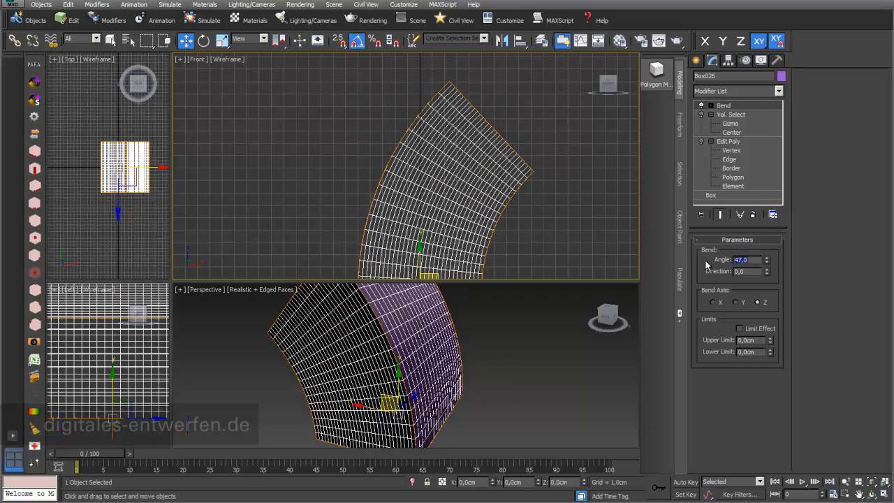
text(90)
key(Return)
middle_drag(576, 217, 527, 116)
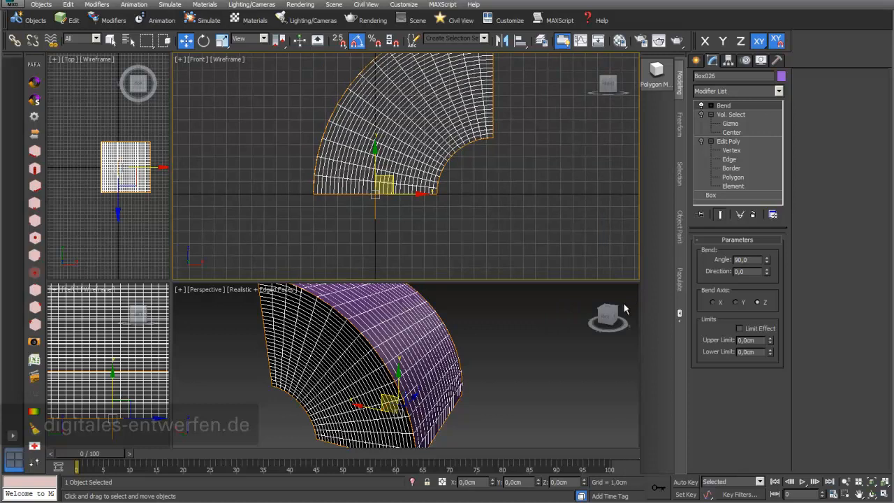
- Try different bend directions and set the direction back to 0
drag(477, 281, 478, 203)
mouse_move(767, 273)
mouse_down()
mouse_move(756, 292)
mouse_move(759, 272)
mouse_up()
text(0)
key(Return)
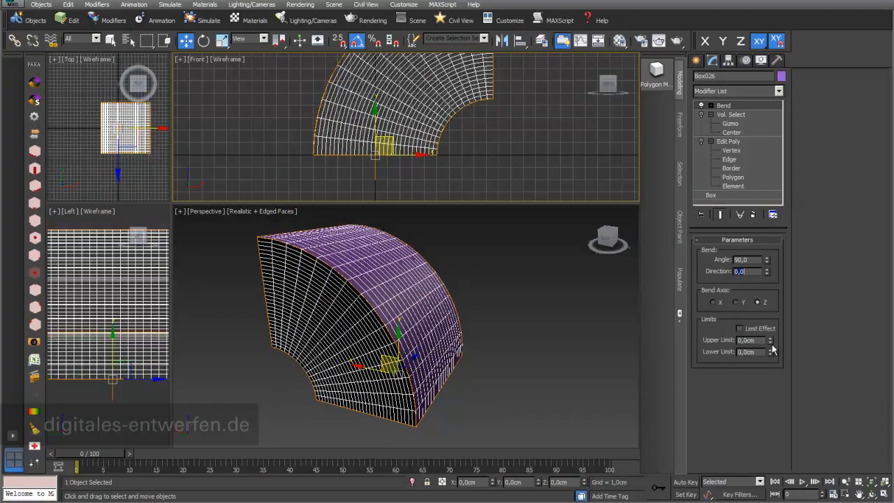
- Try the Y and X bend axes and return the bend axis to Z
click(736, 303)
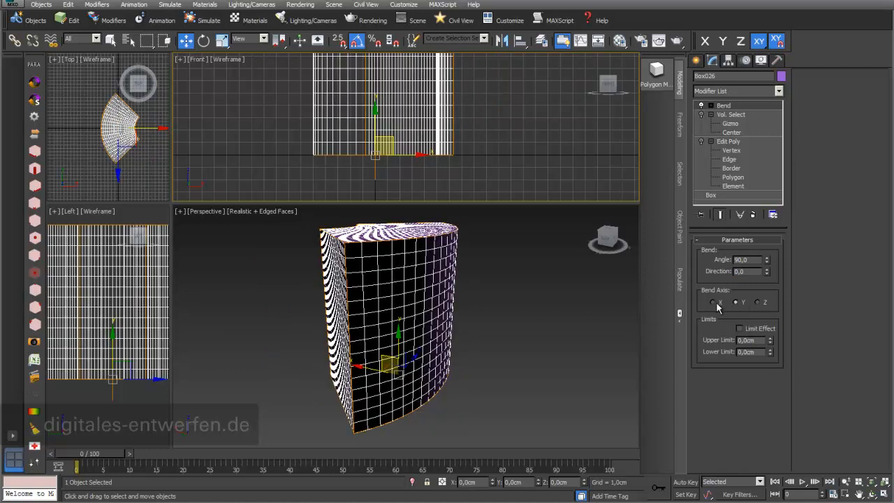
click(712, 302)
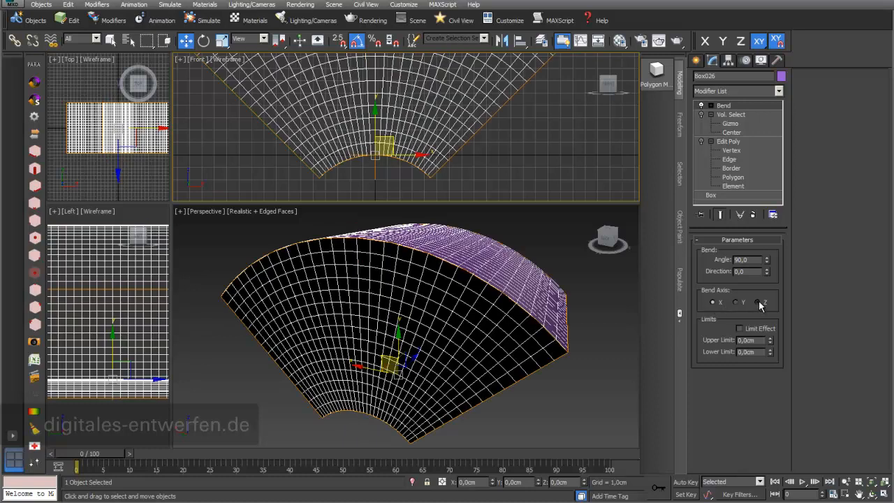
click(757, 302)
drag(630, 201, 599, 308)
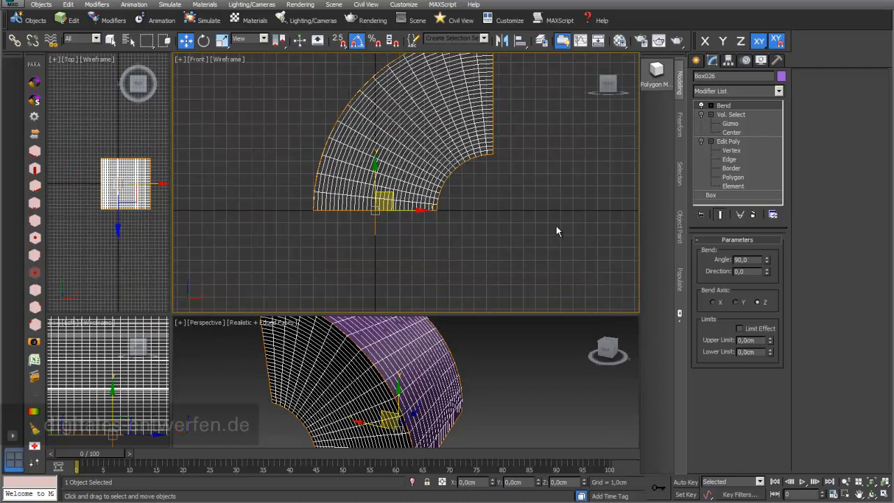
- Try moving the Bend gizmo along X in the Front view and undo the move
click(711, 105)
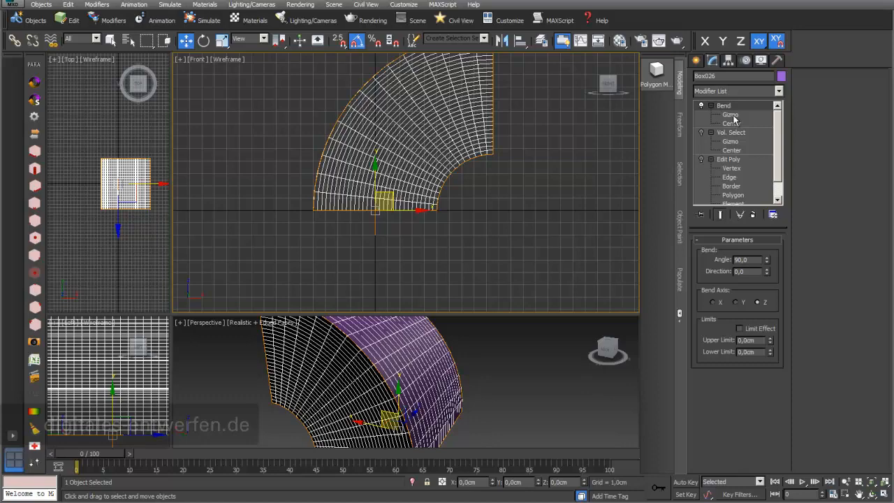
click(730, 115)
drag(404, 209, 392, 226)
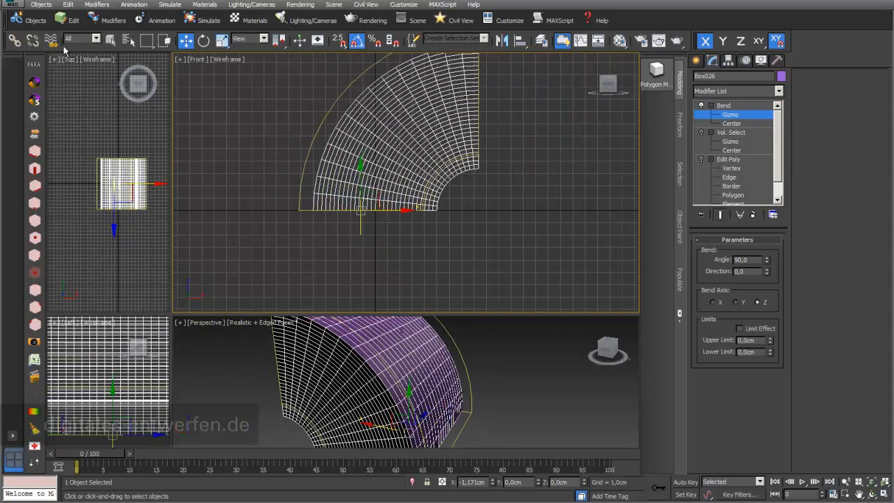
key(ctrl+z)
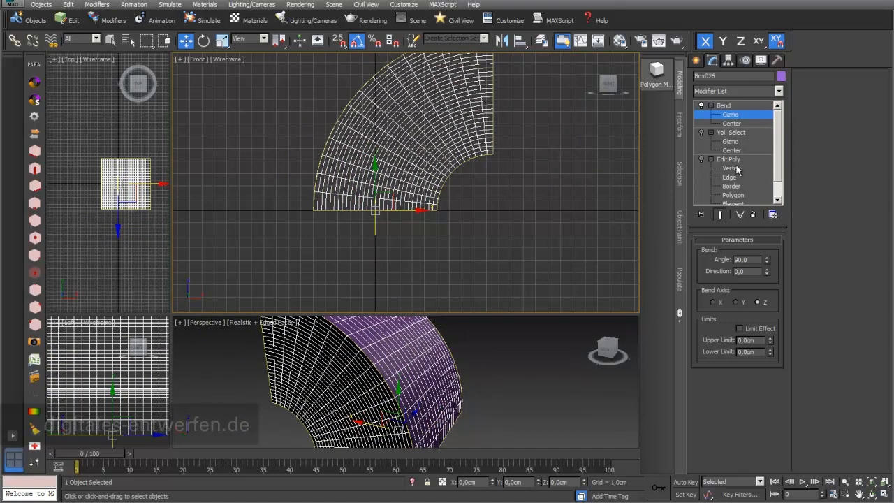
- Move the Bend center in the Front view to about X 4.03 cm, Z 1.18 cm
click(732, 123)
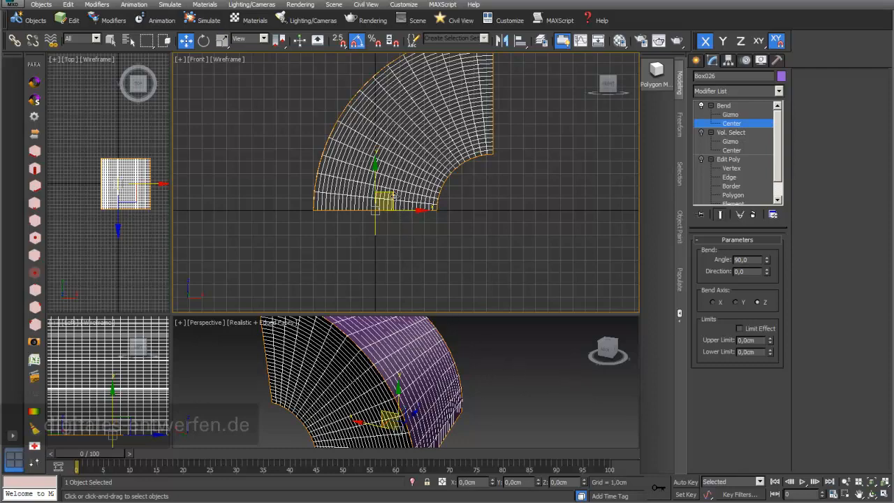
drag(391, 196, 442, 180)
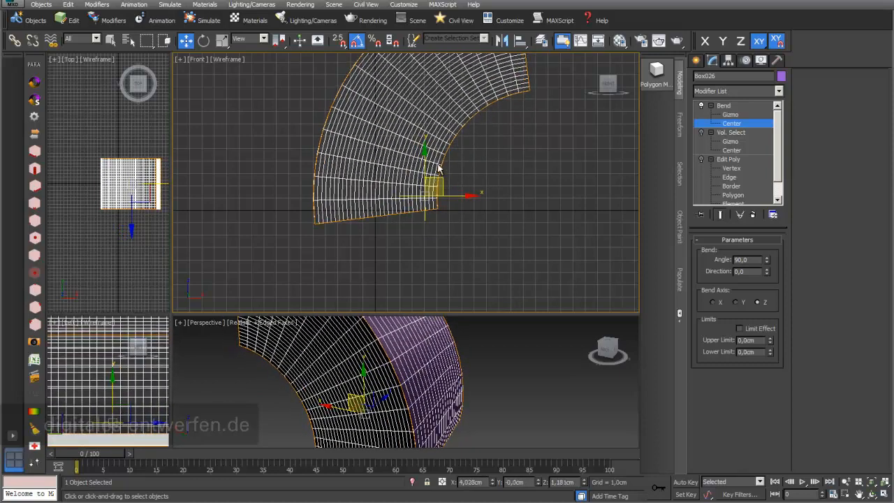
- Limit snapping to grid points, snap the Bend center back to the origin, and turn snapping off
right_click(338, 43)
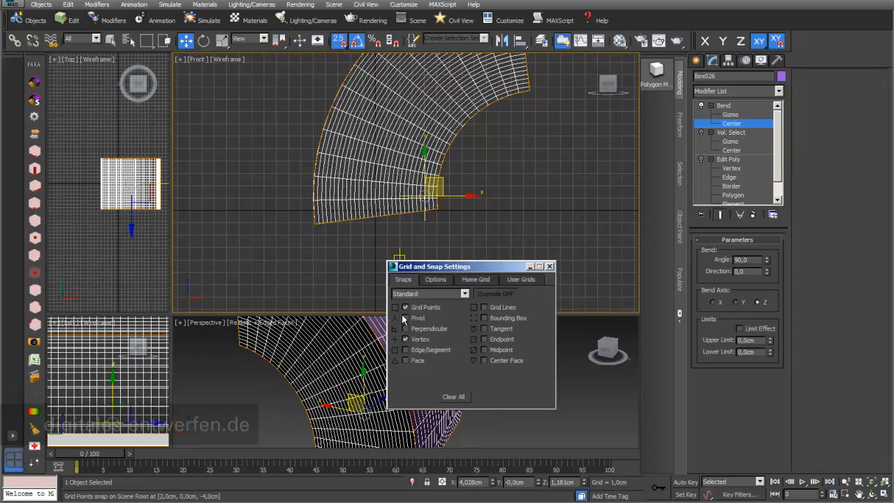
click(405, 339)
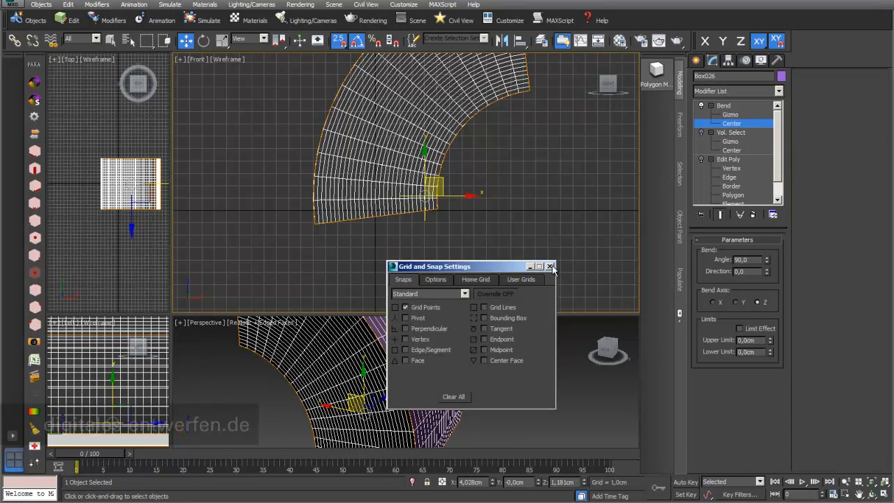
click(550, 267)
drag(429, 193, 388, 210)
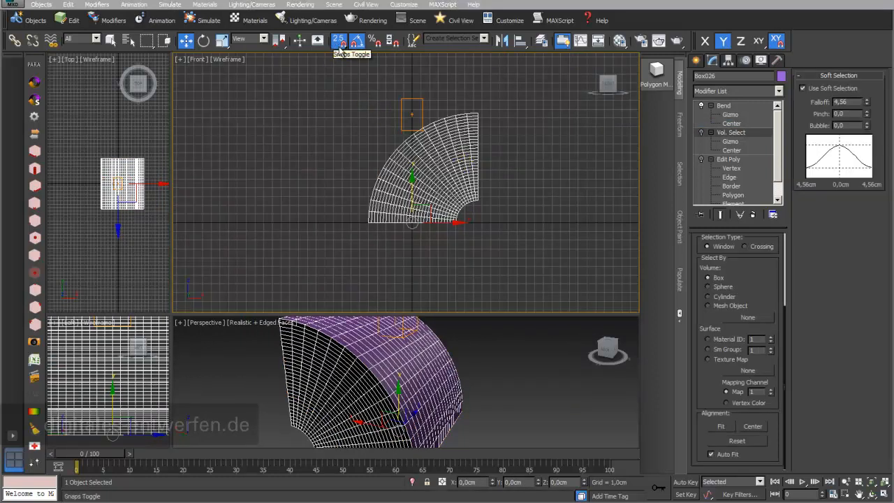
click(339, 42)
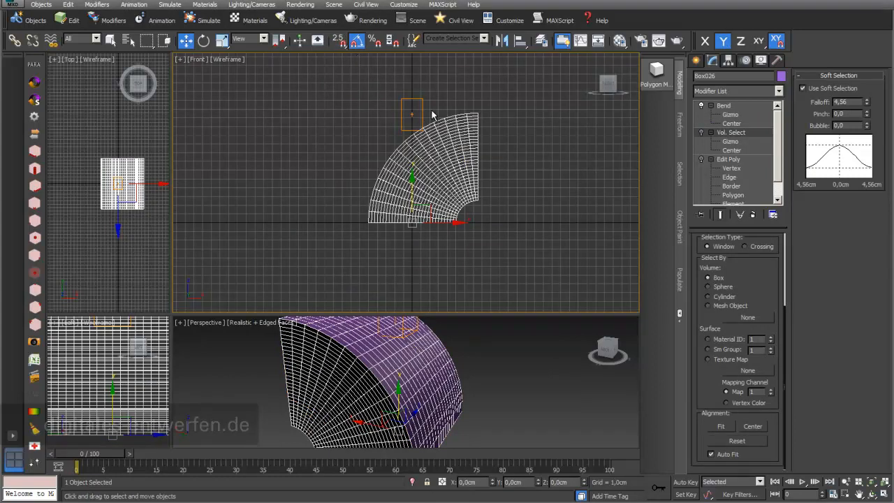
- Add a Spherify modifier above the Bend in the box's modifier stack
click(730, 106)
click(779, 91)
drag(779, 117, 781, 255)
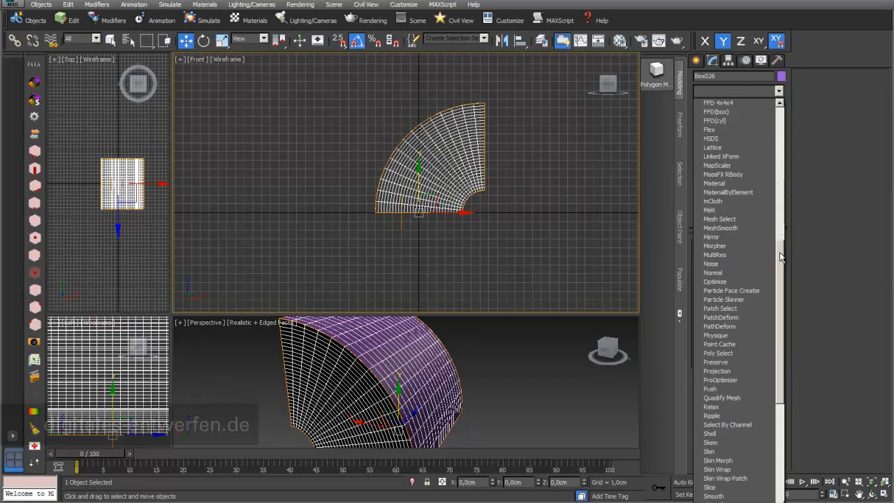
drag(780, 393, 782, 419)
click(726, 451)
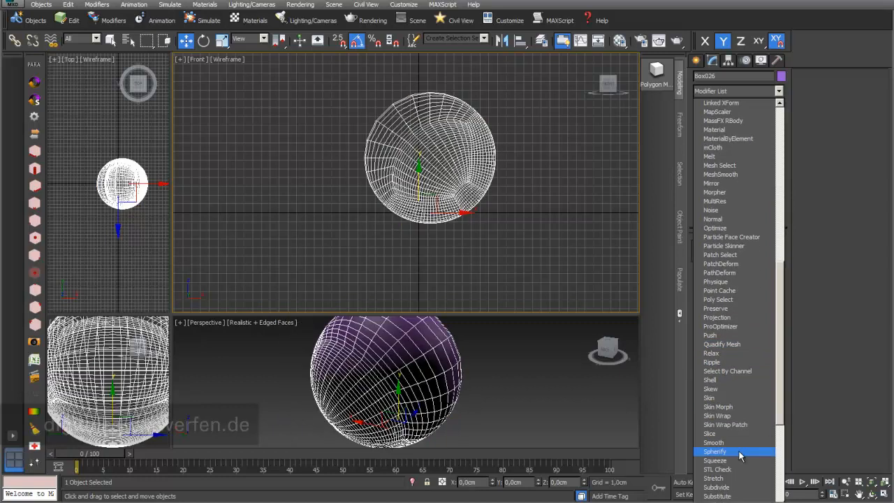
click(116, 23)
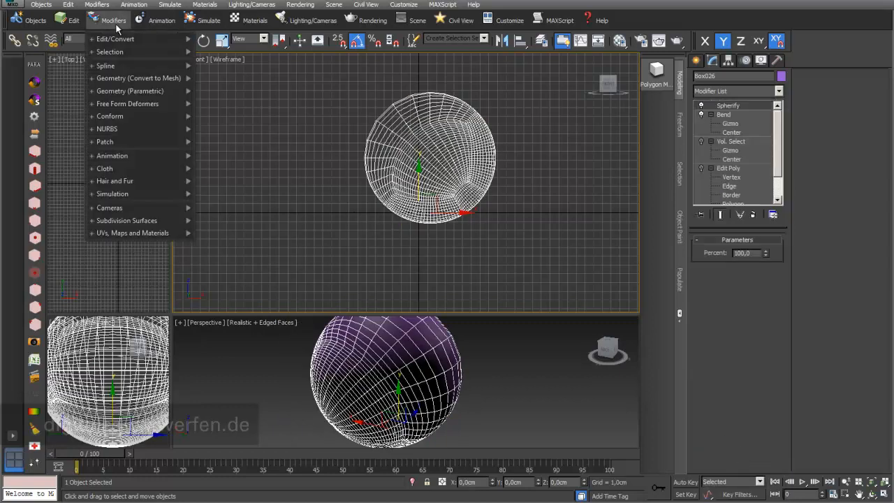
mouse_move(130, 95)
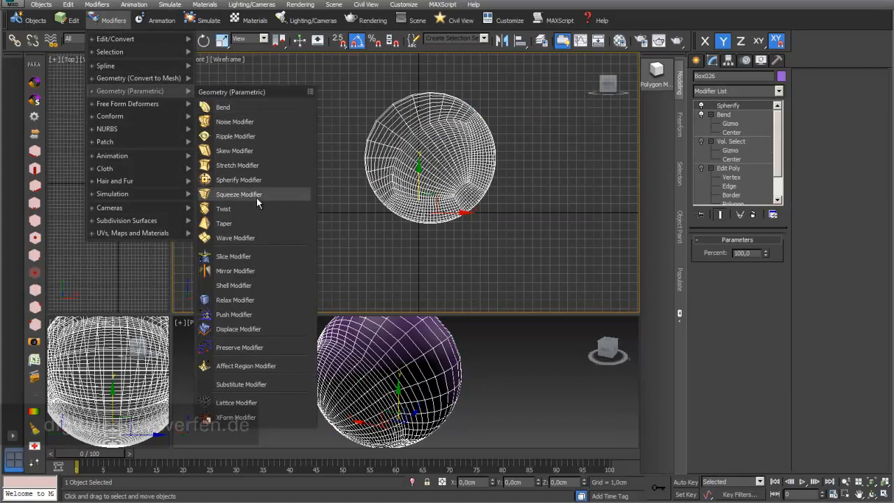
click(494, 318)
- Lower the Spherify percentage to 23 and inspect the shape in an enlarged Perspective view
drag(495, 313, 481, 203)
scroll(403, 278, down, 3)
scroll(403, 277, up, 3)
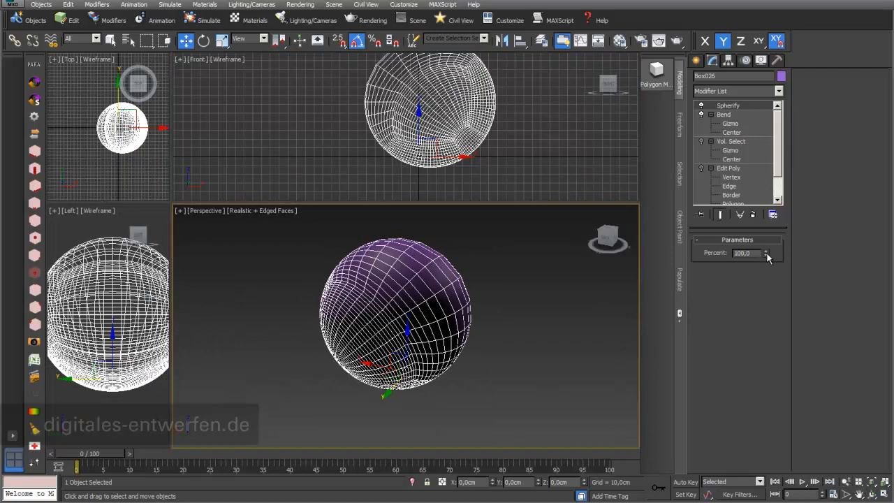
drag(765, 254, 767, 297)
click(872, 494)
drag(445, 345, 436, 316)
drag(767, 256, 767, 265)
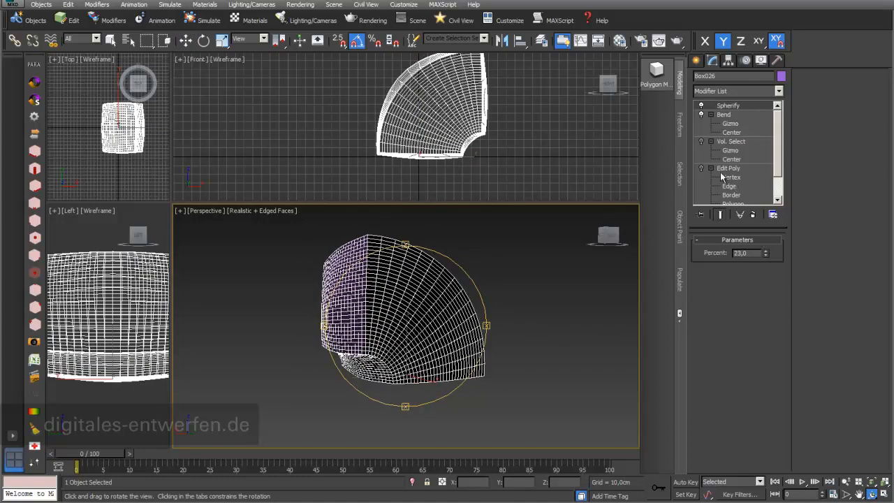
- Compare the Spherify effect at 88 percent with Bend disabled and re-enabled, and reduce the percentage to 65
click(701, 114)
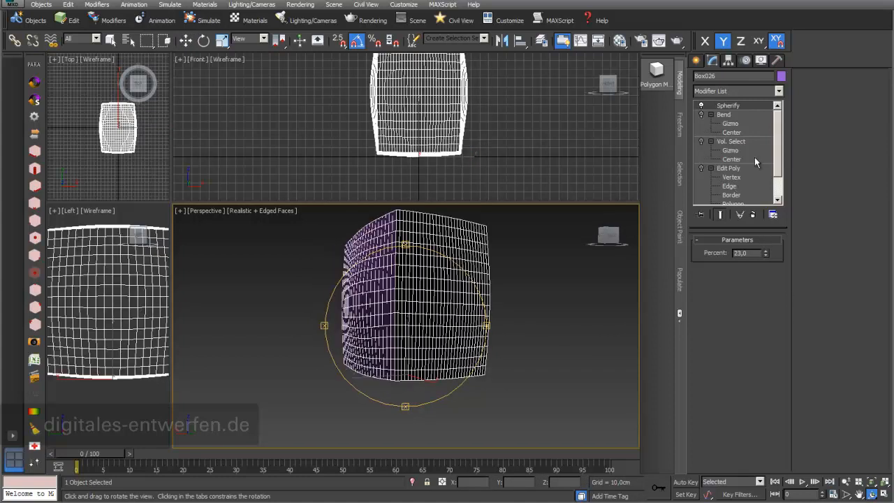
drag(765, 253, 766, 229)
click(701, 115)
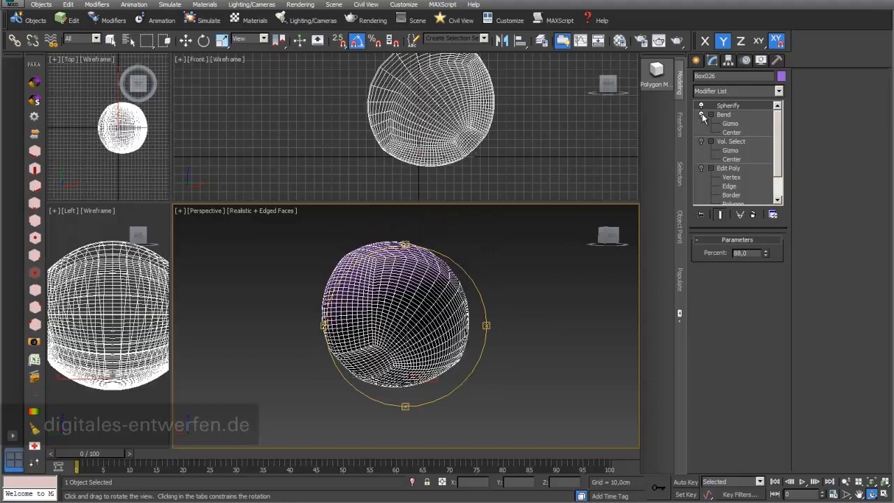
drag(765, 253, 770, 272)
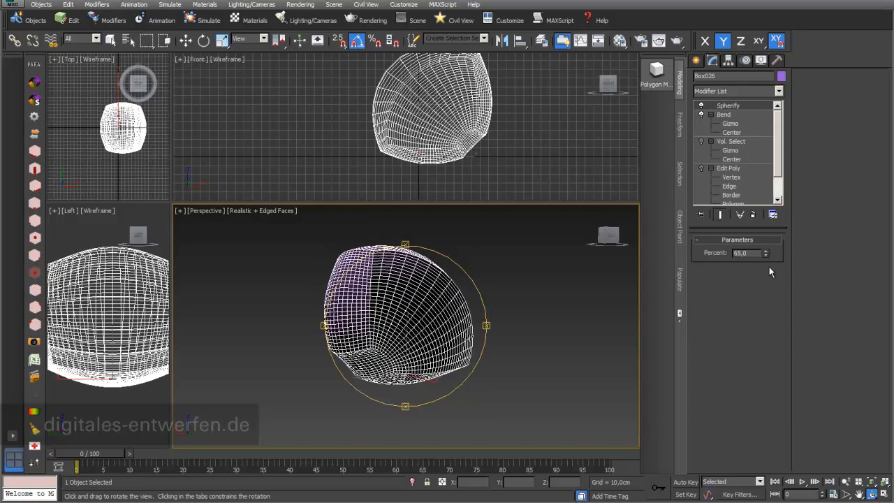
- Enable the Vol. Select modifier and move its gizmo down to about Z 7.04 cm in the Front view
click(700, 142)
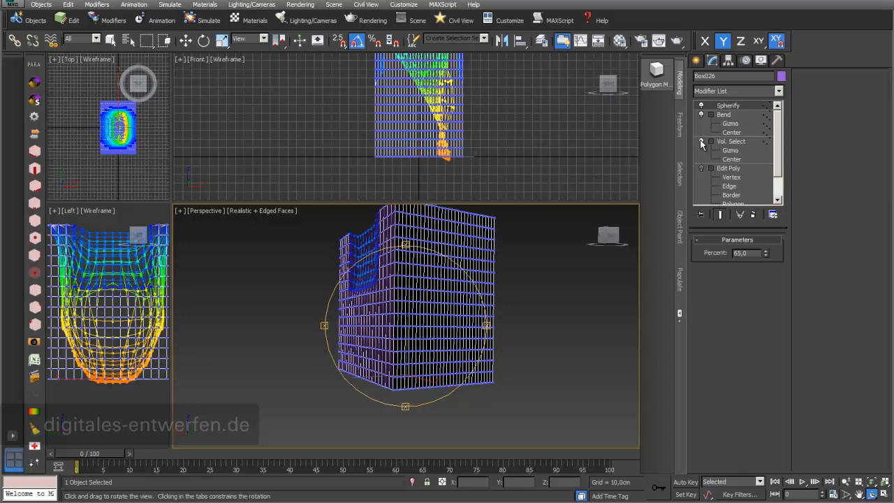
click(733, 144)
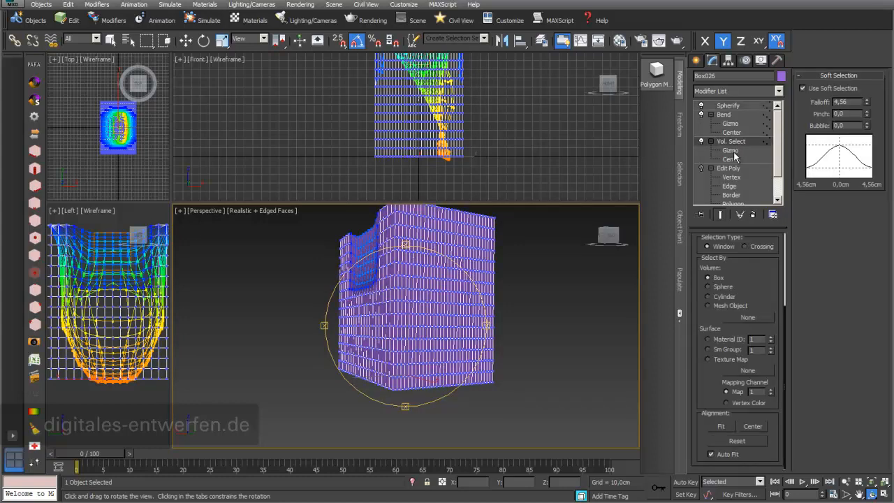
click(731, 151)
scroll(466, 124, down, 2)
middle_drag(466, 124, 461, 165)
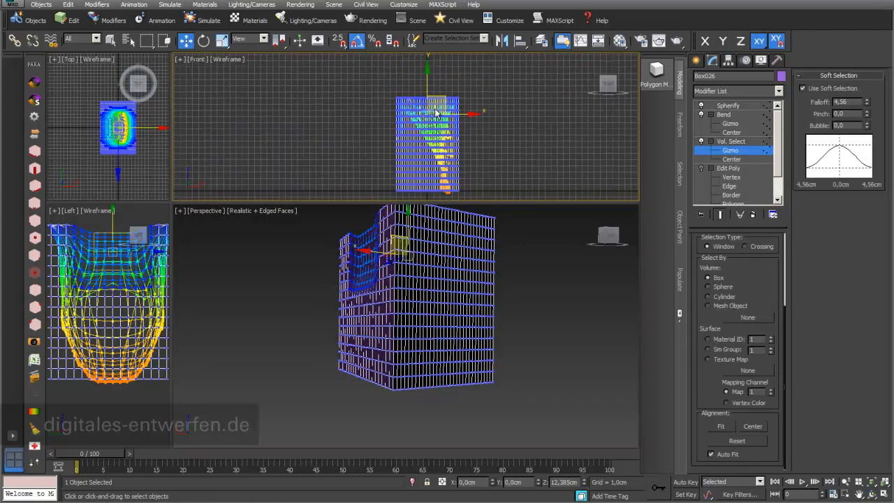
drag(427, 89, 439, 121)
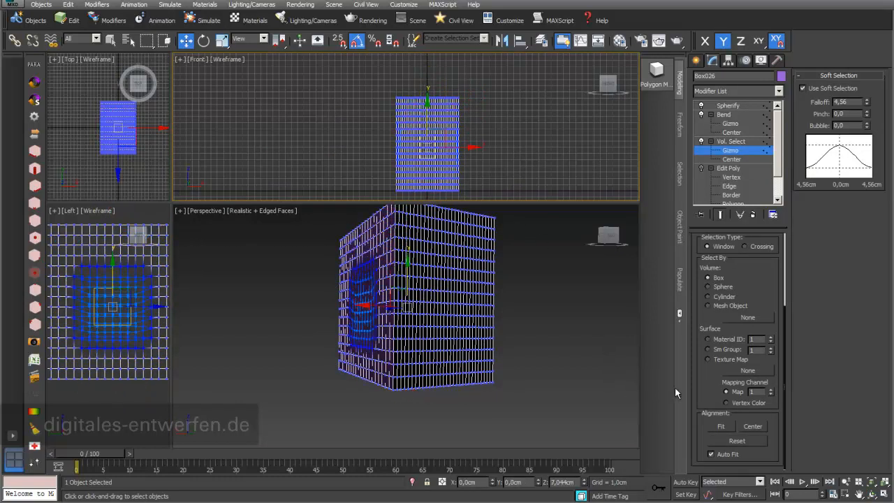
- Reset the Vol. Select gizmo and move it to about X 3.89 cm, Z 12.47 cm
click(744, 443)
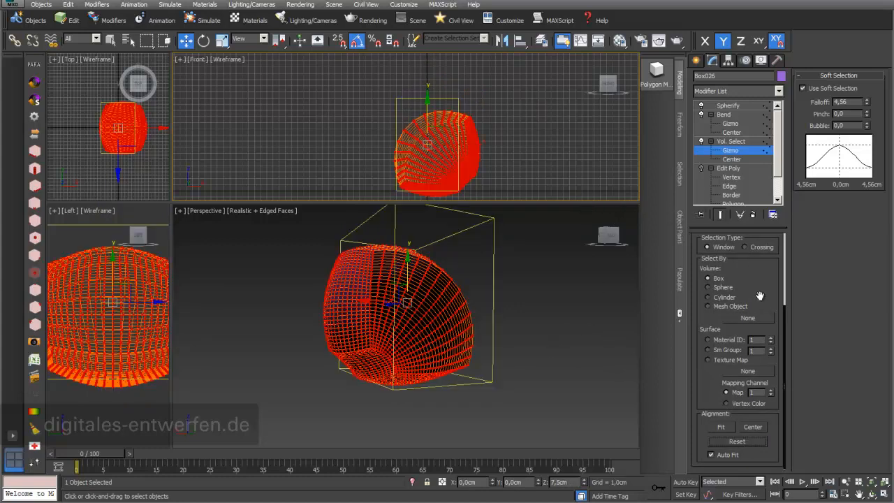
drag(427, 116, 466, 98)
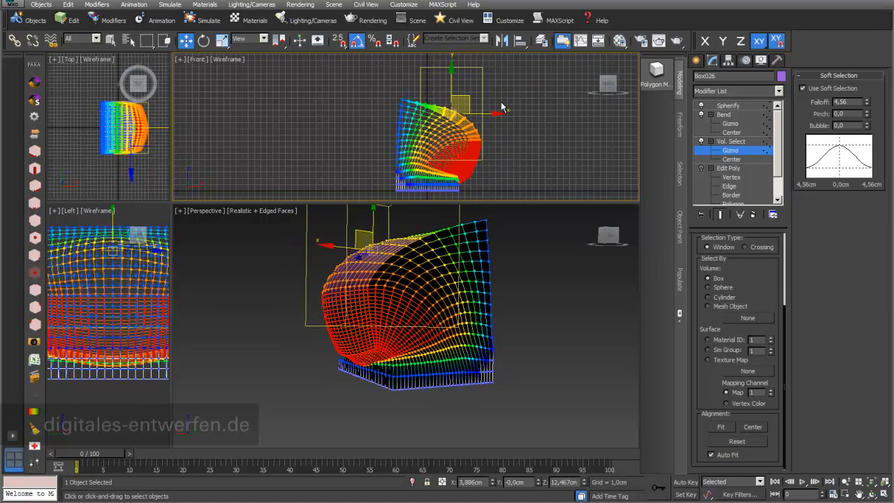
- Set the Spherify percentage to 100
click(743, 106)
drag(758, 253, 625, 255)
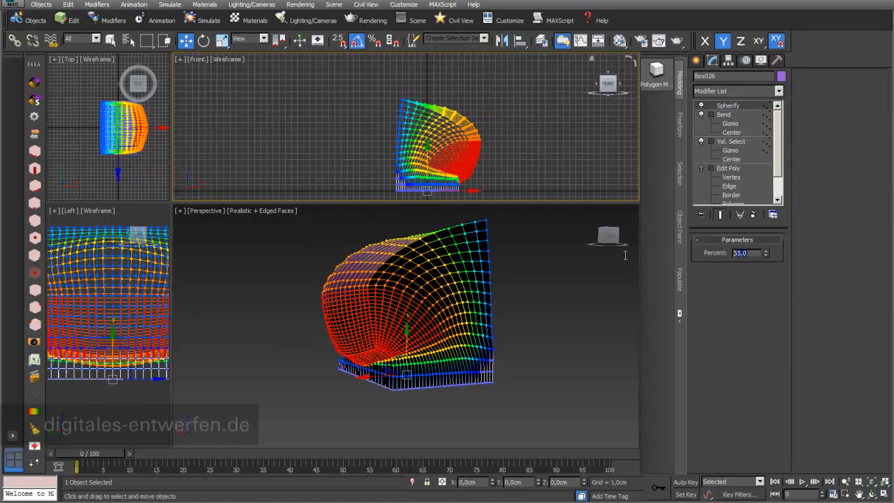
text(100)
key(Return)
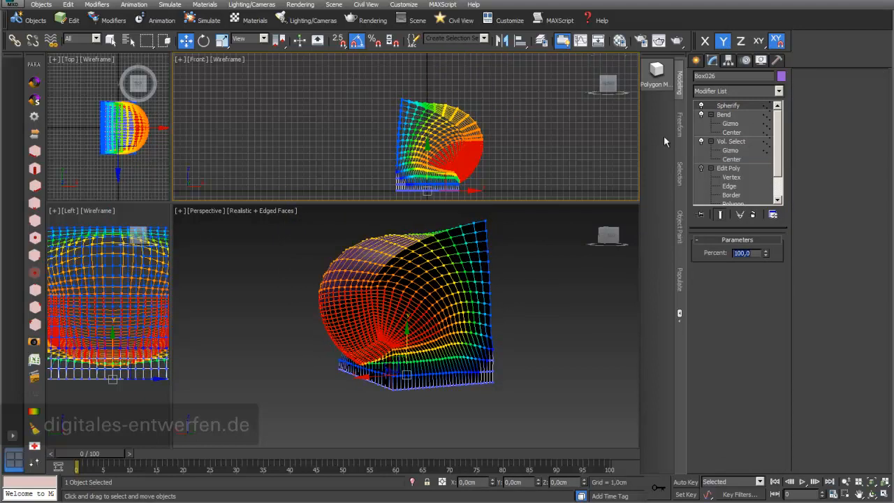
- Move the Vol. Select gizmo to about X -0.73 cm, Z 12.91 cm in the Front view
click(733, 150)
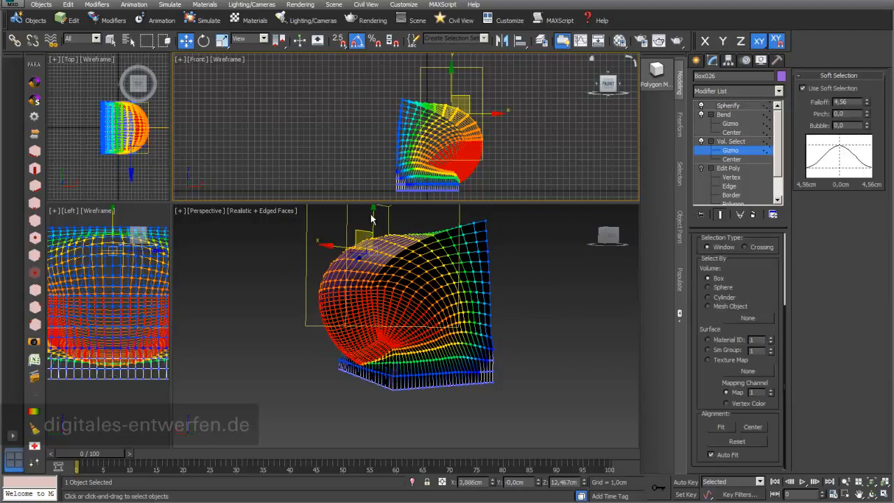
right_click(381, 126)
click(365, 140)
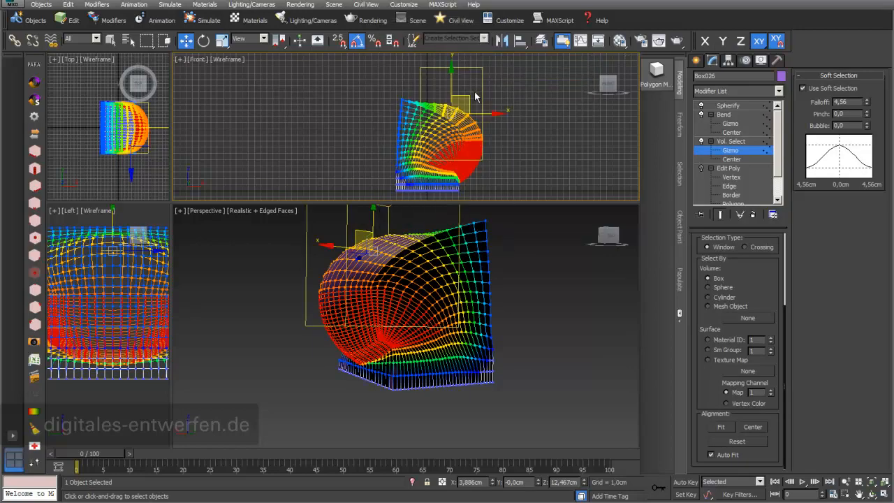
drag(468, 98, 441, 96)
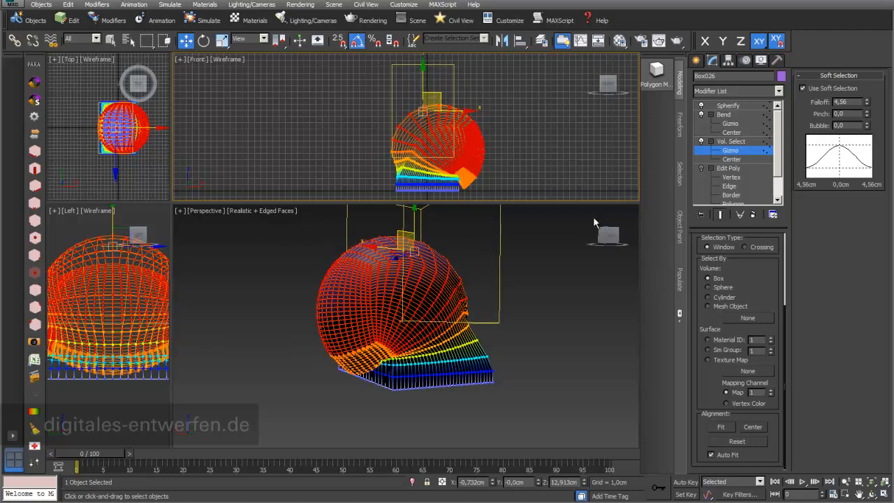
- Scale the Vol. Select gizmo wider along X in the Top view so it spans beyond the box's full width
click(871, 494)
drag(456, 297, 483, 308)
right_click(483, 307)
click(185, 40)
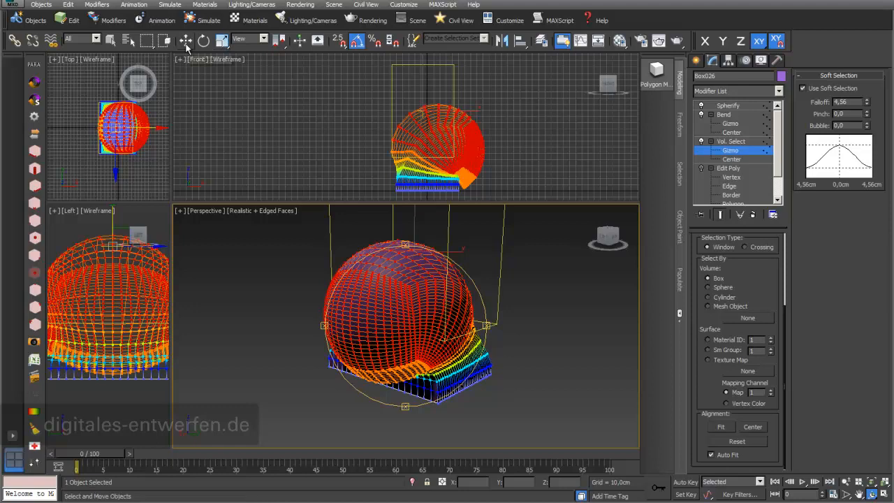
click(83, 92)
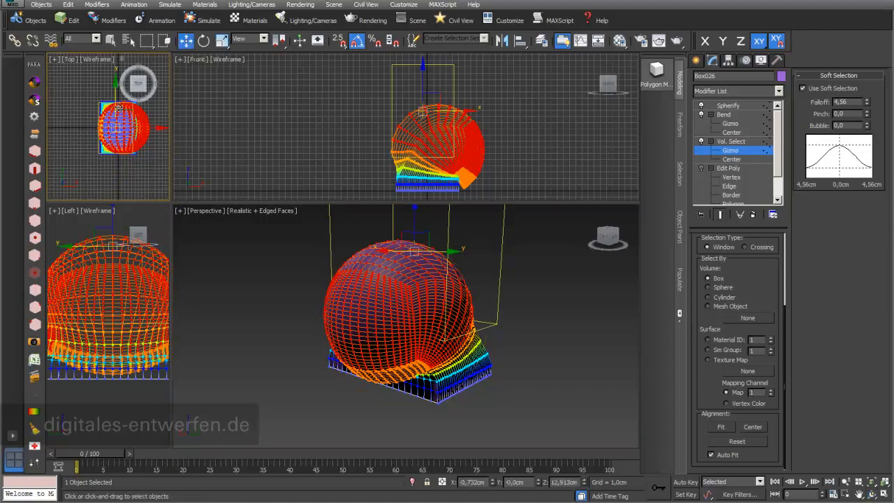
click(221, 40)
drag(148, 128, 168, 130)
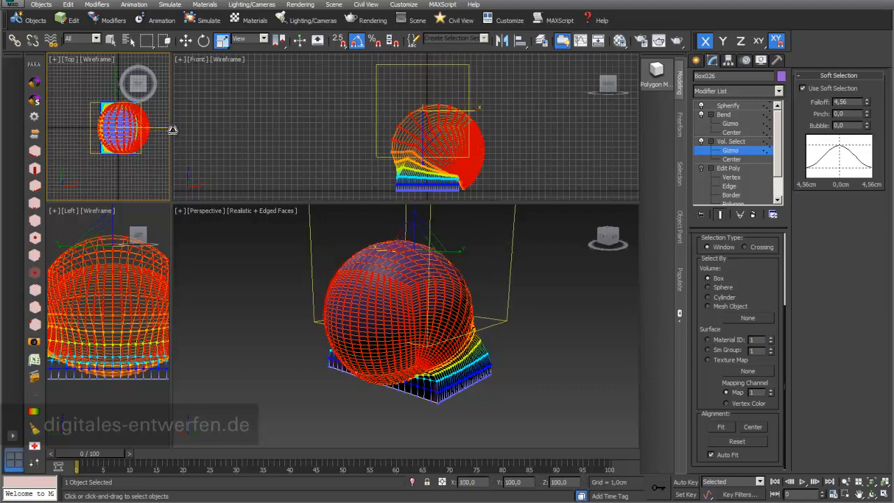
- Disable the Bend modifier and move the Vol. Select gizmo up to about Z 13.72 cm in the Front view
click(701, 115)
middle_drag(501, 271, 520, 338)
click(186, 40)
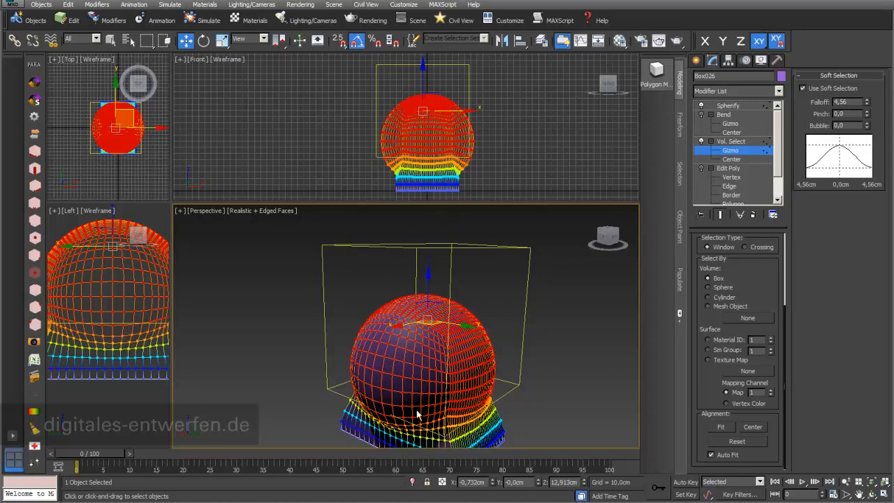
right_click(427, 88)
mouse_move(422, 84)
mouse_down()
mouse_move(426, 3)
mouse_move(416, 77)
mouse_up()
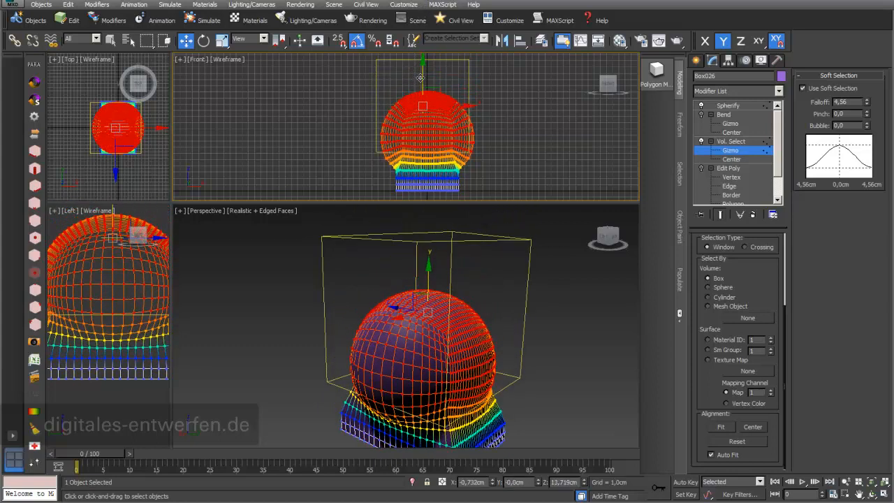
- Add a Stretch modifier to the box and move it above Spherify in the modifier stack
click(106, 21)
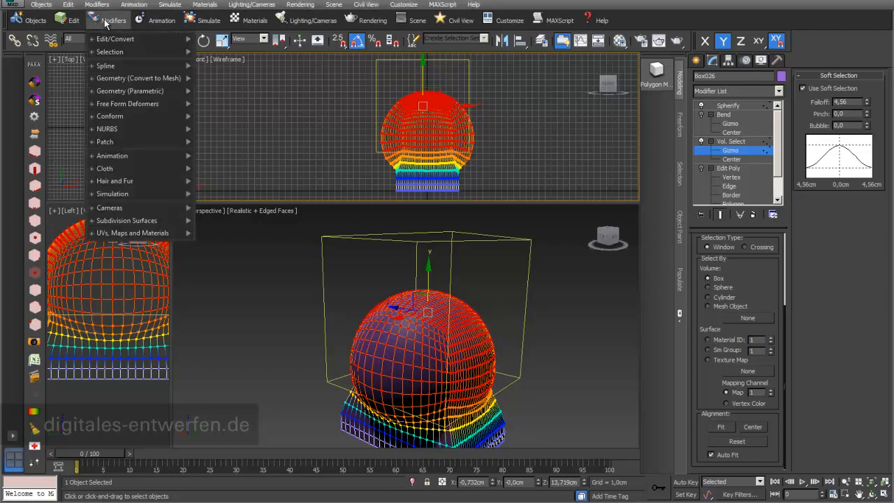
mouse_move(137, 90)
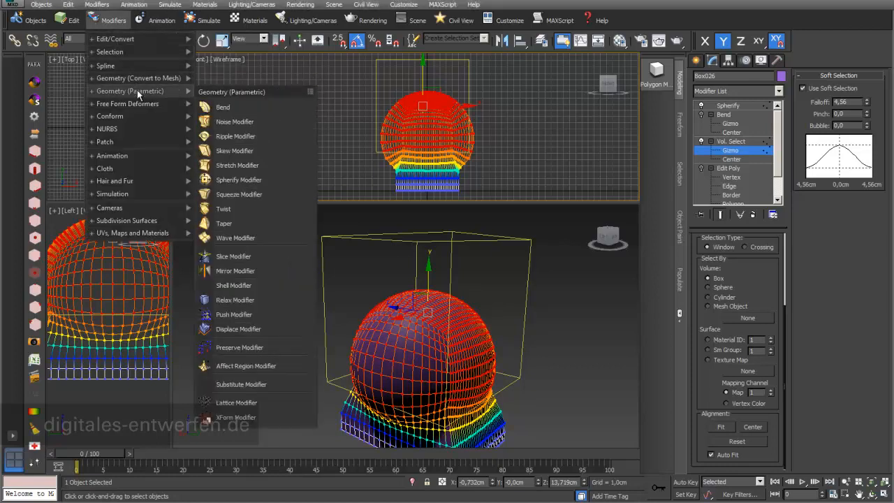
click(239, 165)
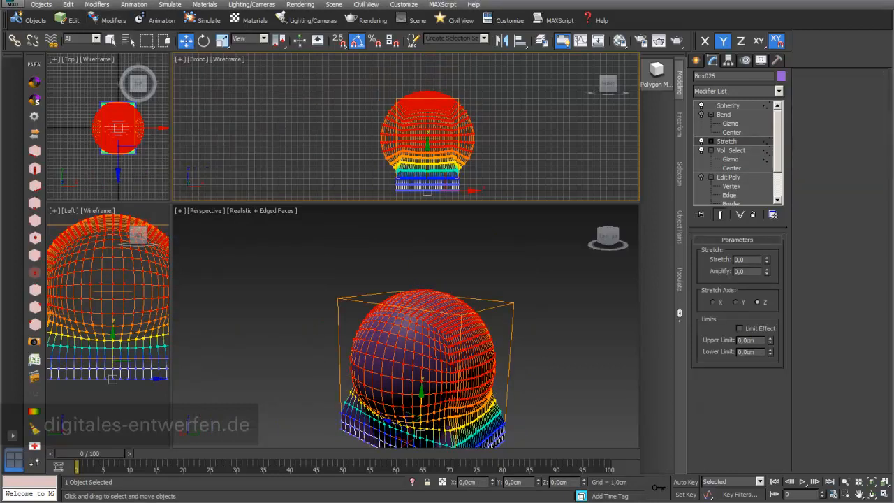
click(721, 106)
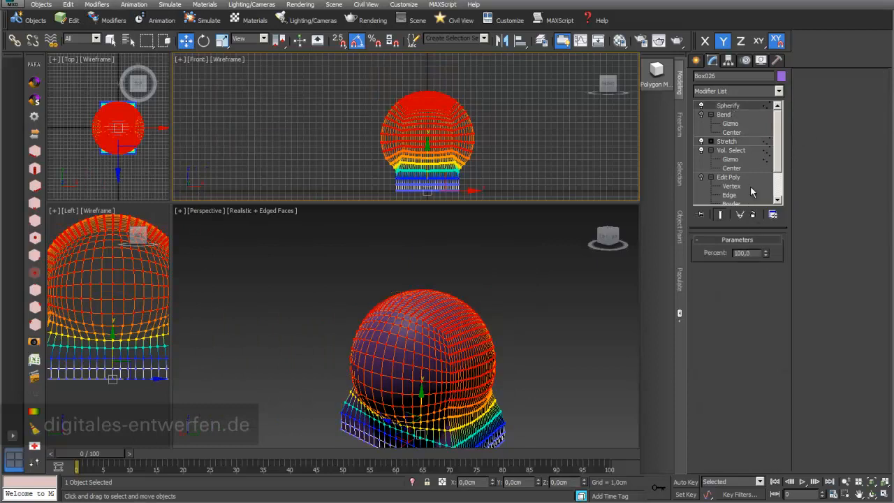
drag(737, 145, 729, 107)
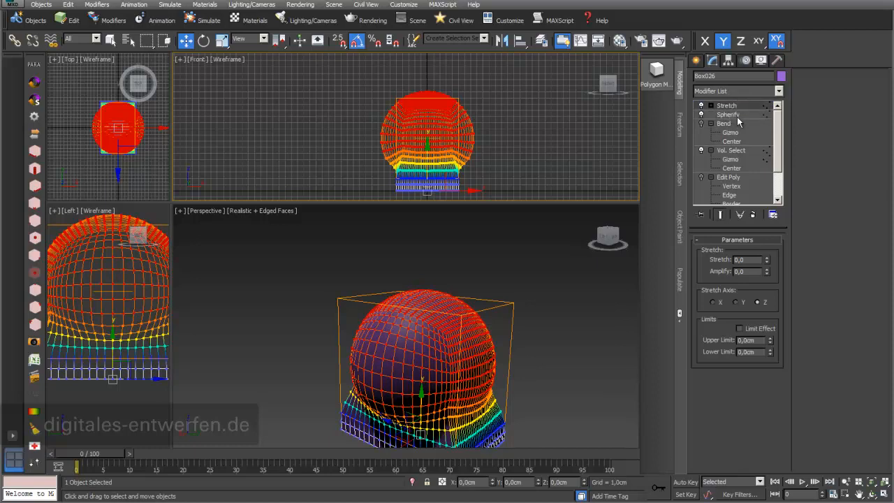
- Try a Stretch value of 0.3, and raise both Stretch and Amplify to 1.8
mouse_move(768, 260)
mouse_down()
mouse_move(768, 216)
mouse_move(768, 253)
mouse_up()
middle_drag(595, 294, 592, 253)
scroll(598, 260, up, 2)
scroll(601, 263, down, 4)
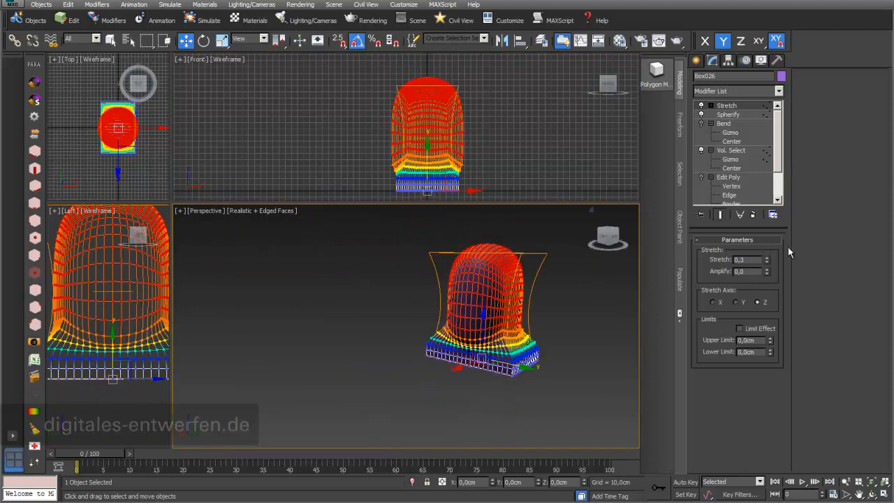
mouse_move(768, 260)
mouse_down()
mouse_move(767, 237)
mouse_move(765, 271)
mouse_move(762, 262)
mouse_up()
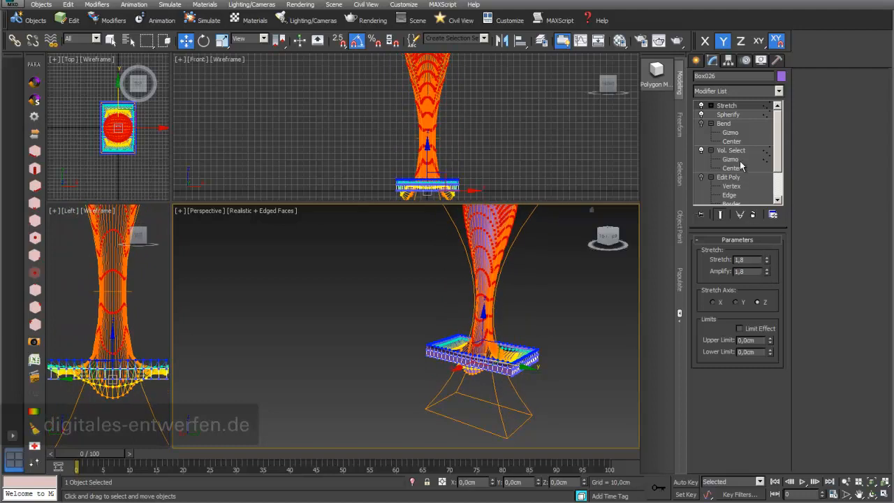
- Disable Spherify and Vol. Select, and set Stretch to 1.0 and Amplify to -1.8
click(701, 115)
middle_drag(512, 303, 490, 327)
scroll(508, 307, down, 3)
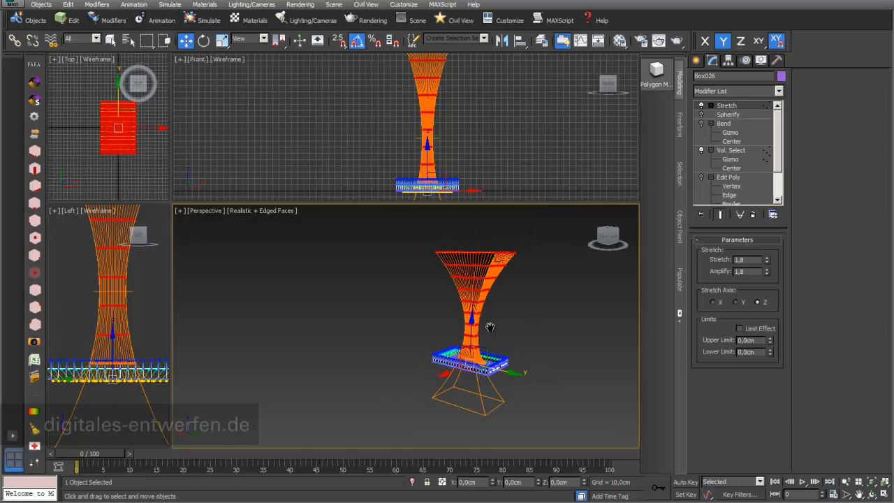
click(701, 151)
mouse_move(768, 274)
mouse_down()
mouse_move(758, 279)
mouse_move(767, 261)
mouse_up()
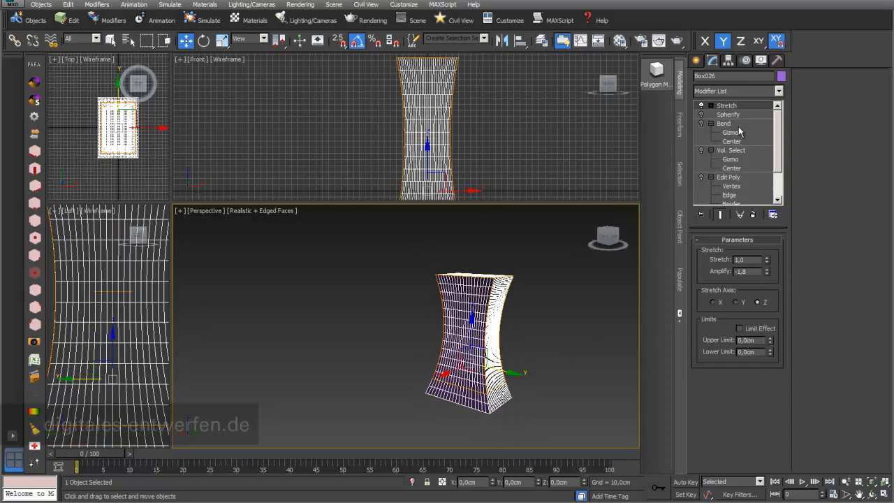
- Move Stretch below Vol. Select in the stack and re-enable Vol. Select, Bend and Spherify
drag(734, 105, 727, 172)
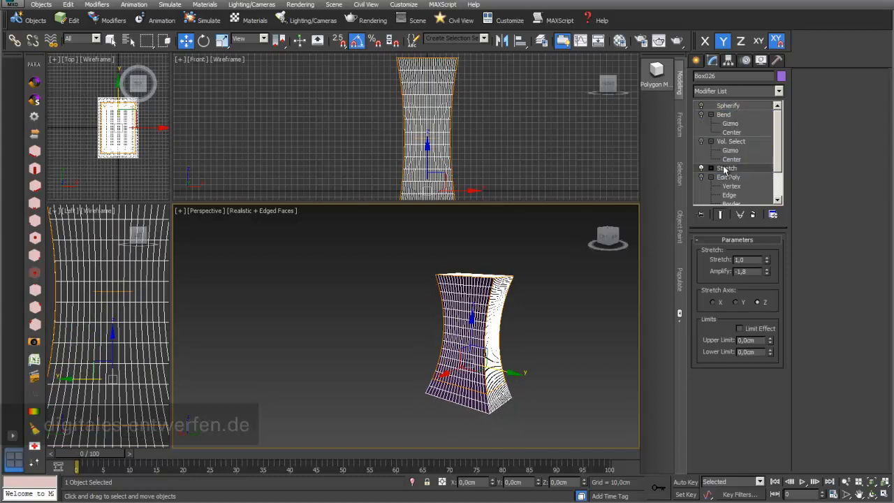
click(702, 142)
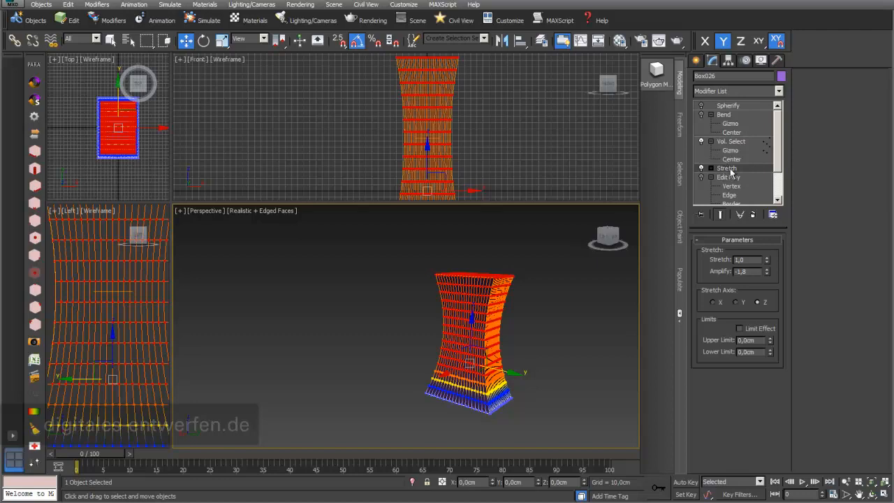
click(701, 115)
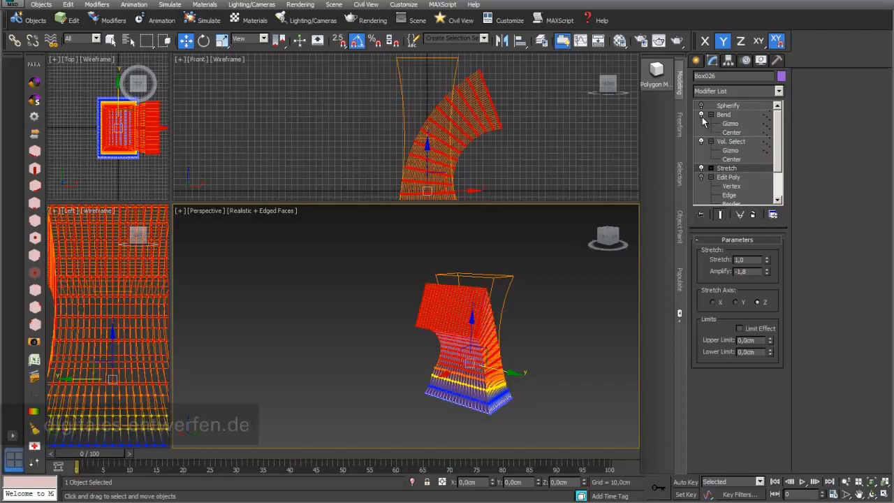
click(701, 105)
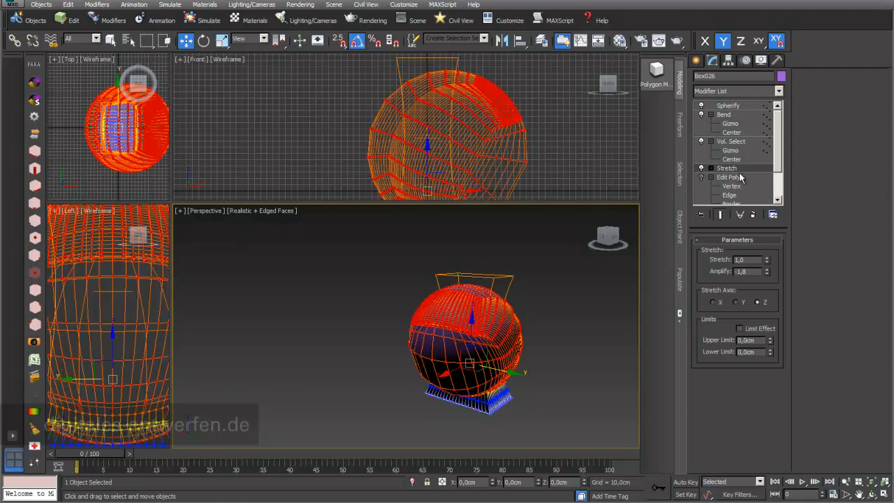
- Delete the Spherify, Bend and Stretch modifiers from the stack, keeping Vol. Select above Edit Poly
mouse_move(737, 168)
mouse_down()
mouse_move(739, 148)
mouse_move(734, 179)
mouse_up()
scroll(475, 339, up, 3)
middle_drag(475, 340, 461, 315)
scroll(461, 315, down, 3)
click(872, 494)
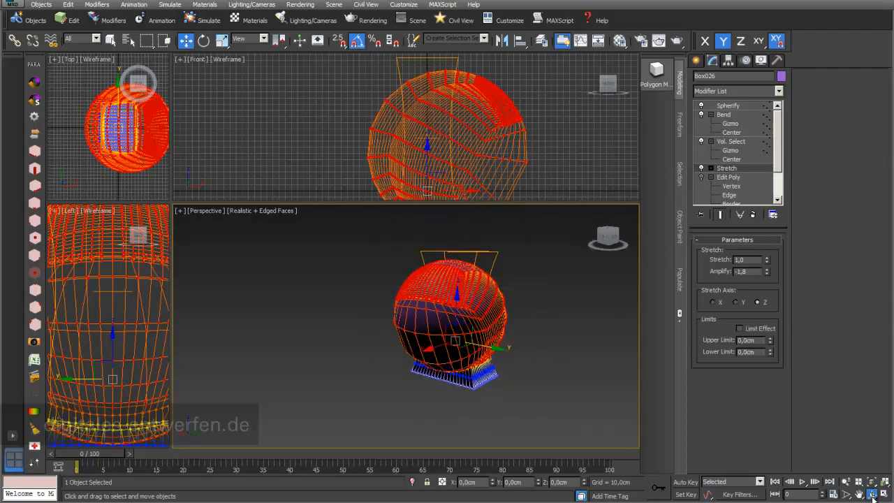
drag(457, 324, 393, 340)
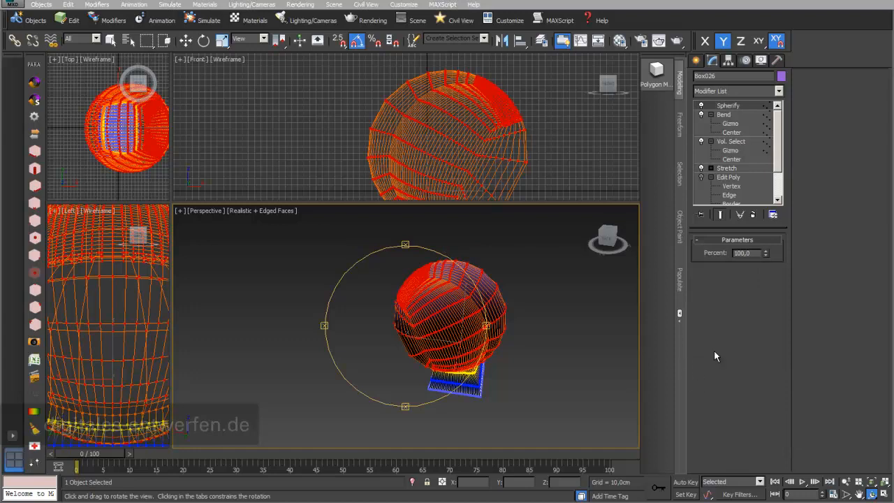
click(752, 214)
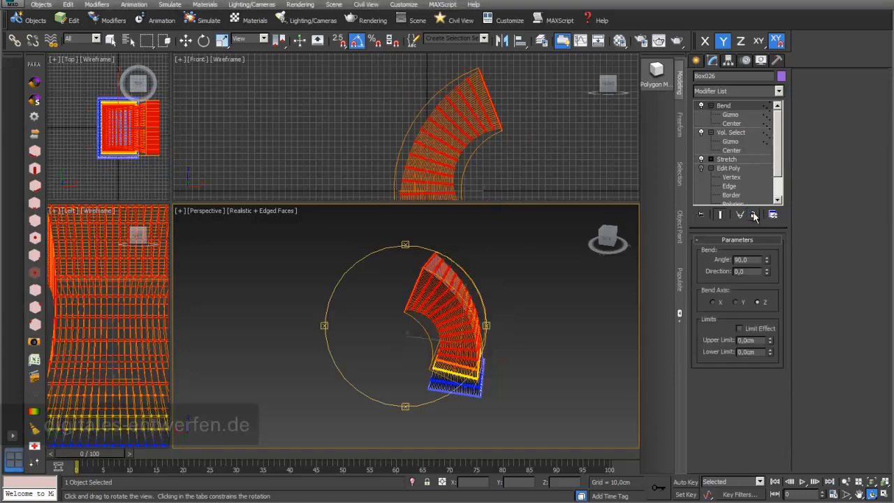
click(752, 215)
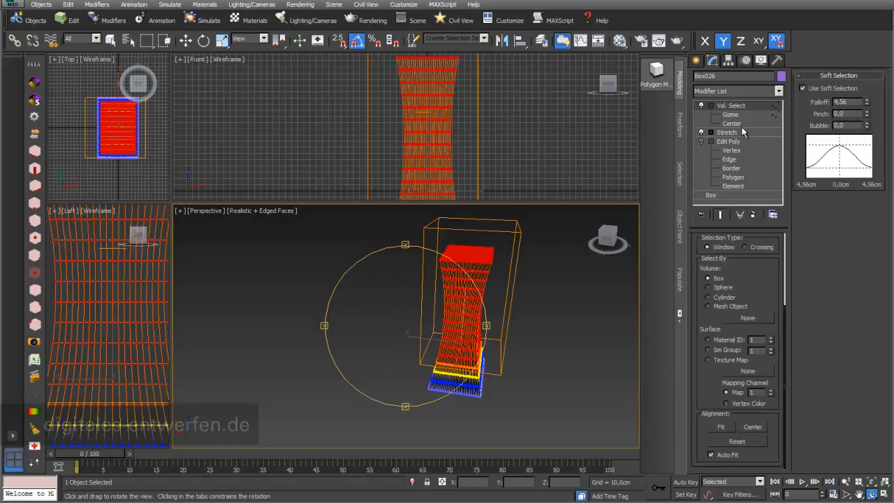
click(743, 133)
click(752, 215)
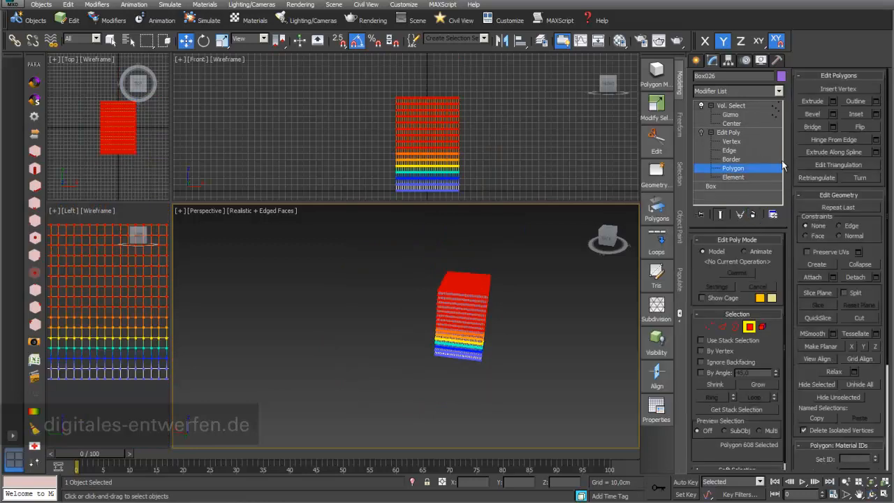
- Add a Noise modifier above Vol. Select and set its seed to 2
click(733, 110)
click(779, 91)
drag(783, 124, 798, 249)
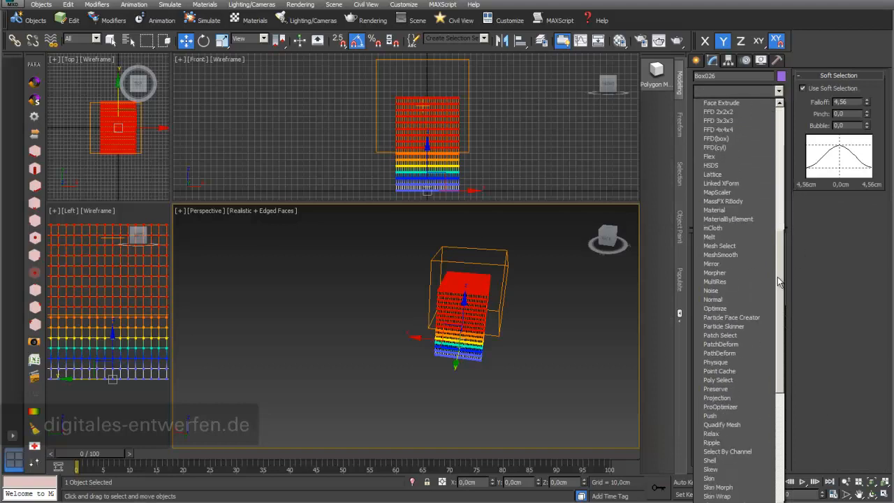
click(741, 291)
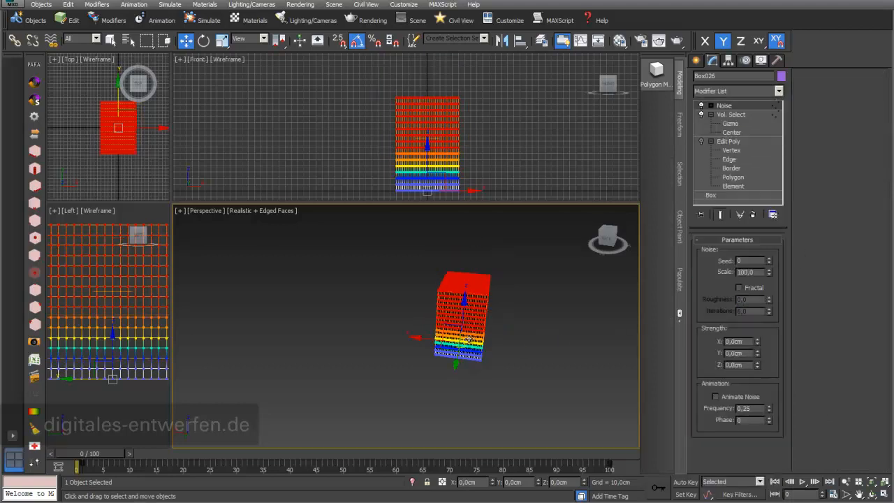
key(z)
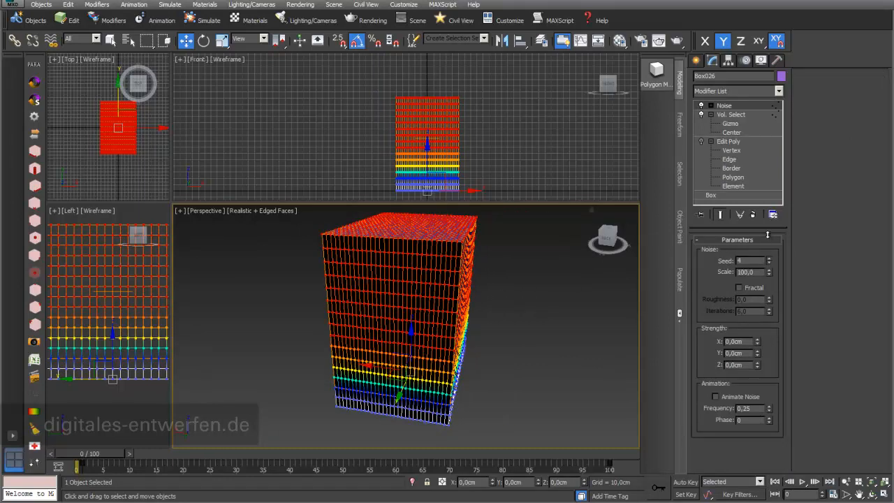
drag(767, 241, 768, 251)
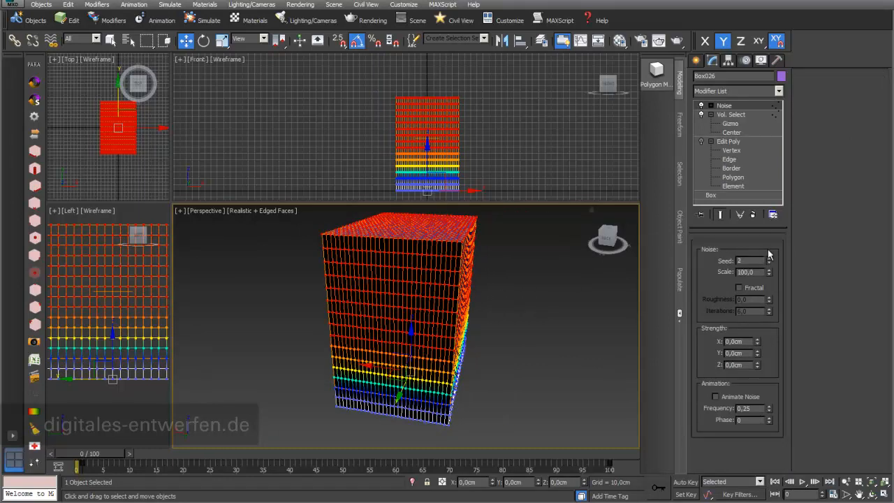
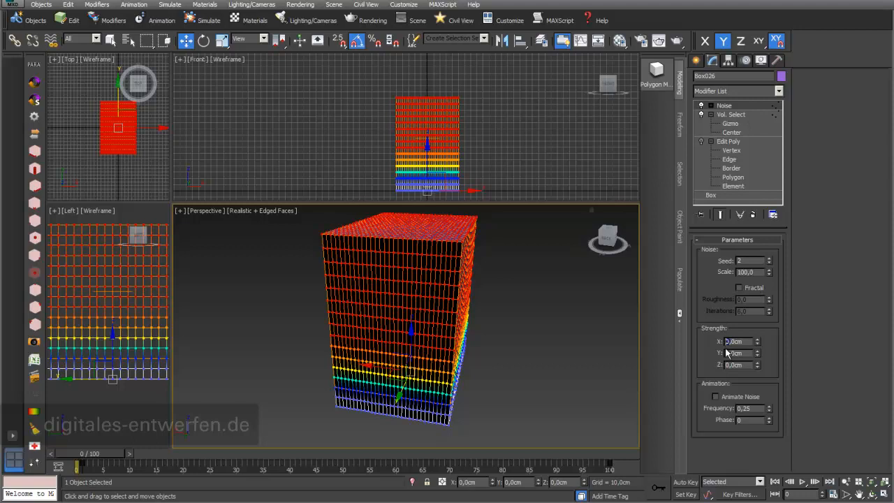
- Set the Noise strength to 2 cm on X, Y and Z and reduce the noise scale to 4
text(2)
key(Return)
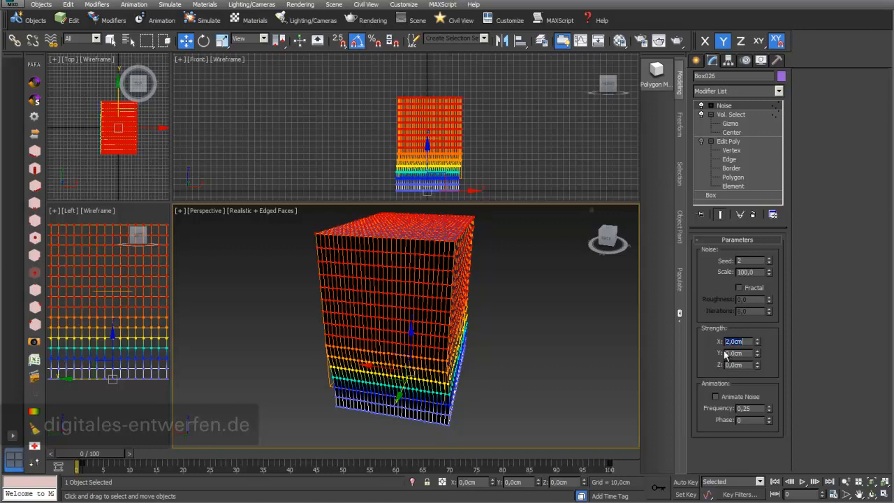
click(727, 352)
text(2)
key(Return)
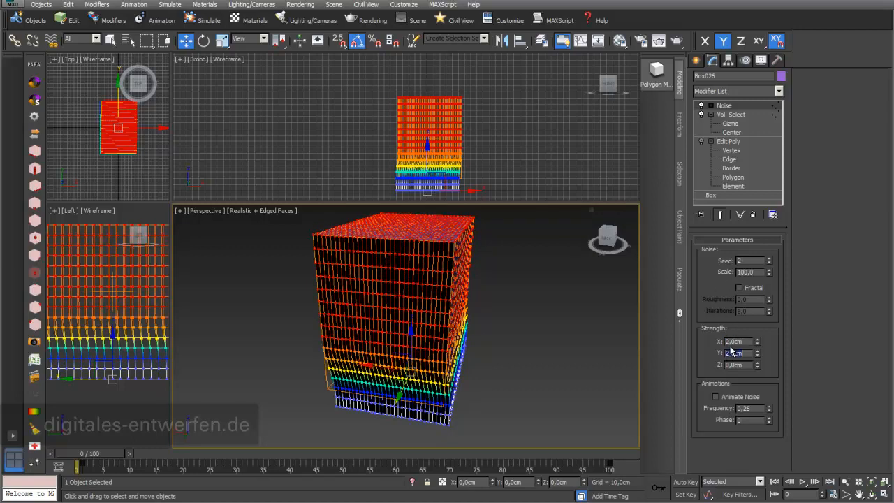
click(727, 365)
text(2)
key(Return)
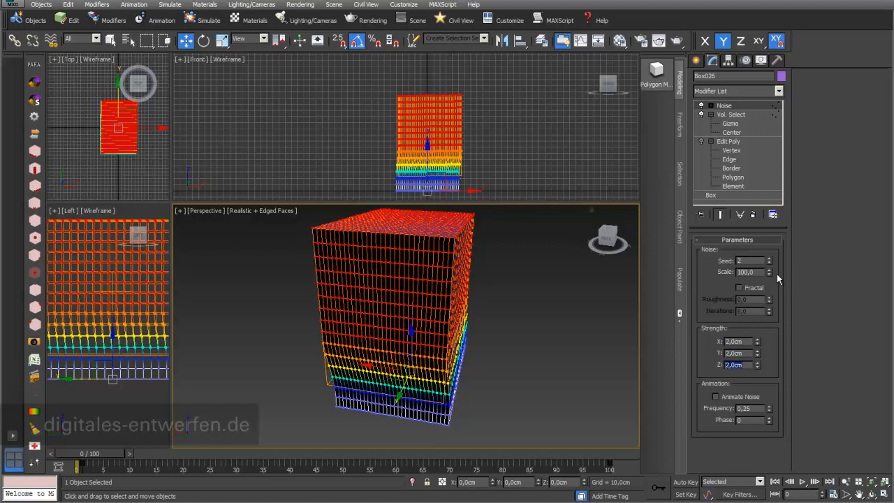
drag(771, 272, 762, 327)
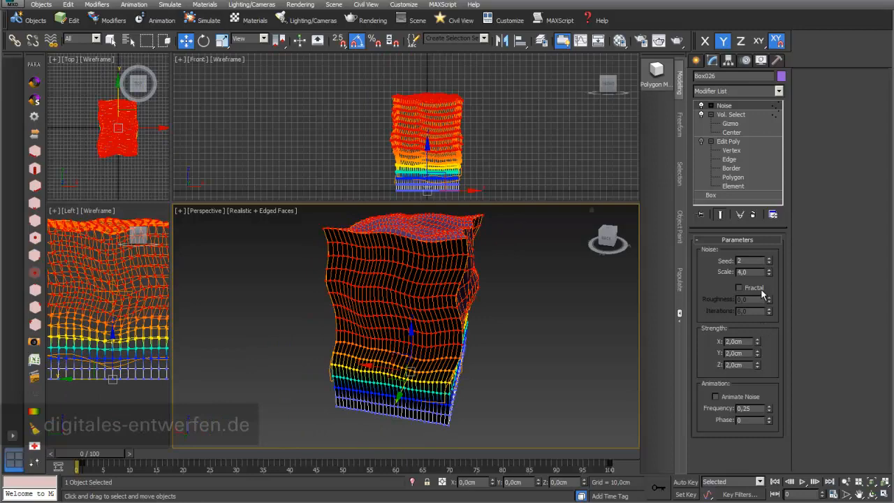
- Try larger Noise scale values on the box, finishing with the scale reduced to 1.591
mouse_move(769, 271)
mouse_down()
mouse_move(769, 298)
mouse_move(767, 256)
mouse_up()
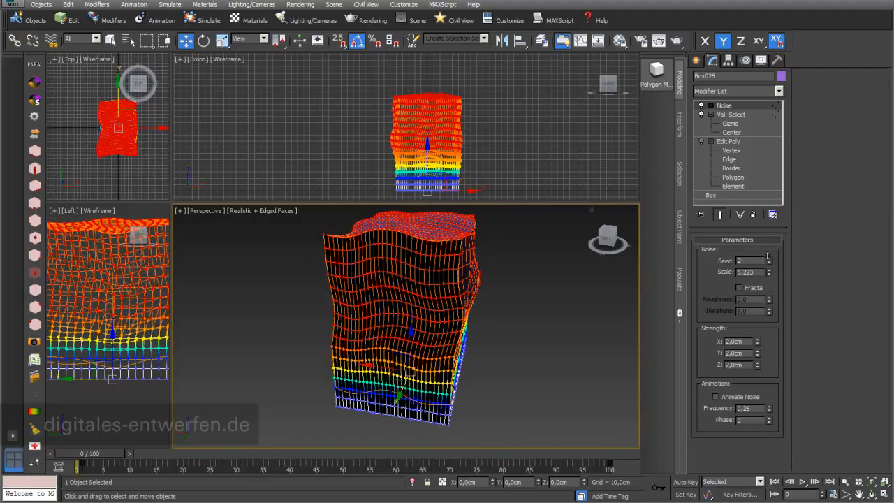
drag(759, 196, 758, 169)
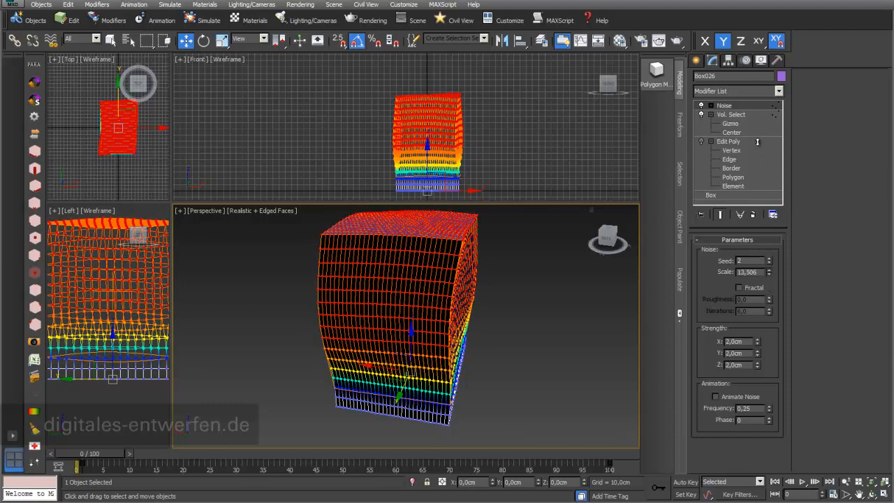
mouse_move(757, 109)
mouse_down()
mouse_move(751, 287)
mouse_move(740, 286)
mouse_move(749, 272)
mouse_move(774, 482)
mouse_move(755, 405)
mouse_move(764, 415)
mouse_move(758, 441)
mouse_move(768, 182)
mouse_move(776, 243)
mouse_up()
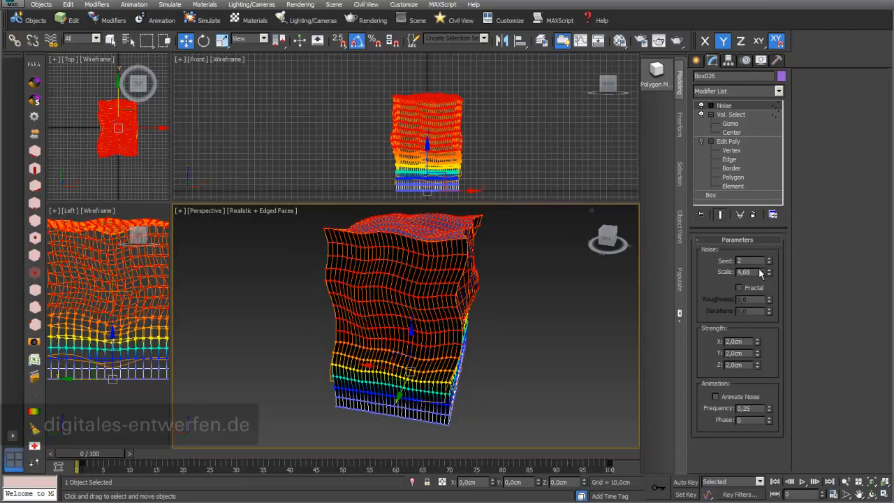
drag(769, 273, 771, 308)
- Deselect the box and display the Perspective viewport in Shaded style without edged faces
click(526, 389)
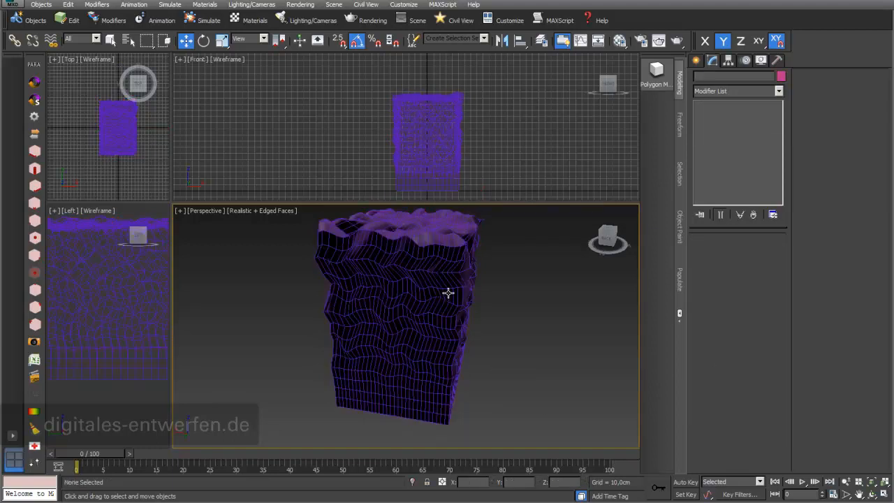
key(F4)
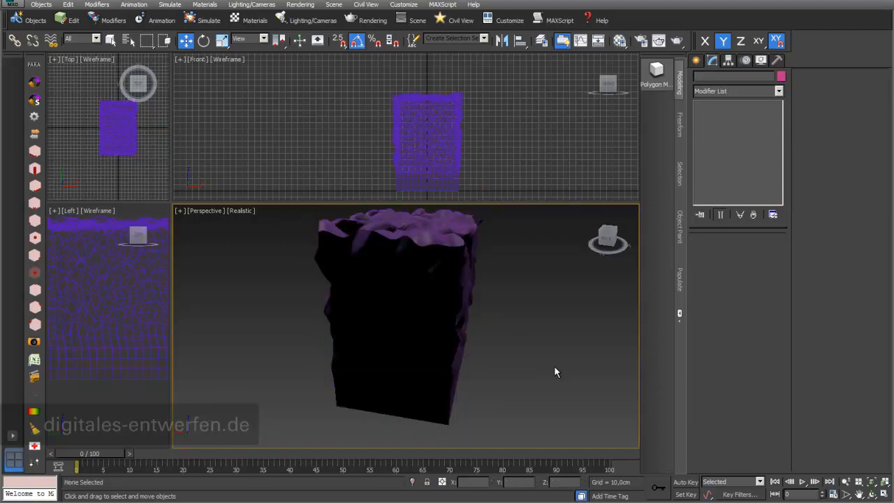
click(241, 211)
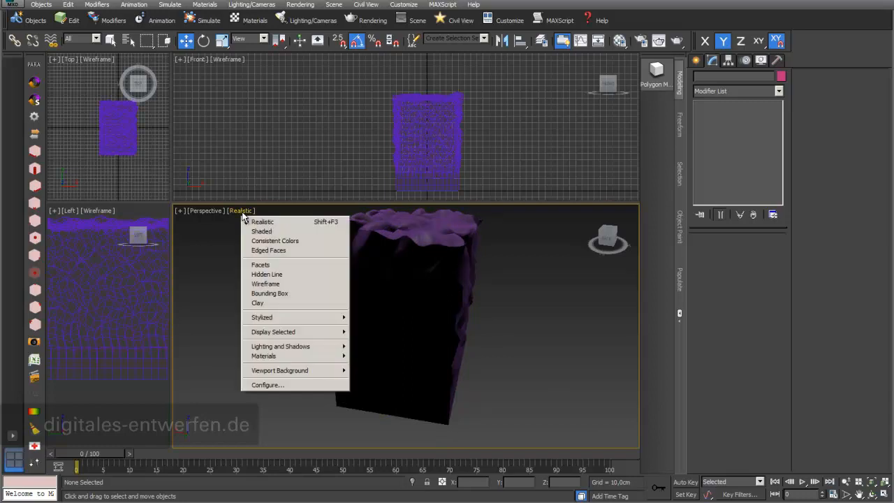
click(263, 232)
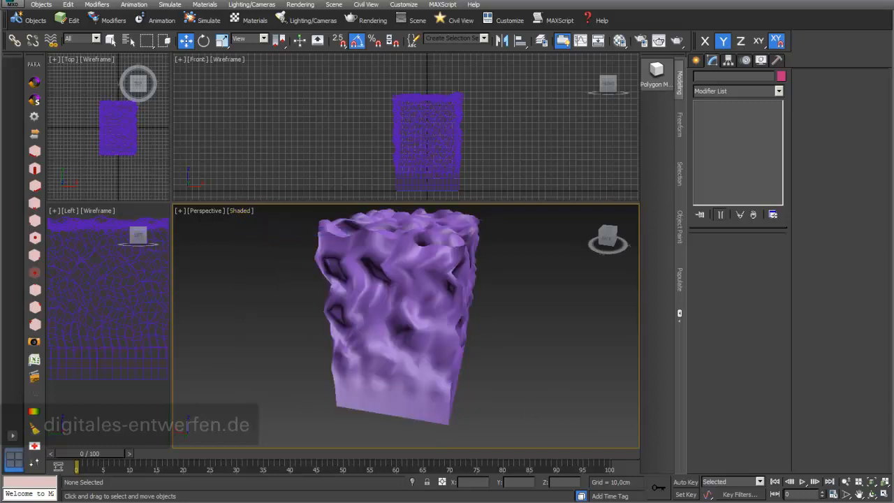
click(872, 494)
drag(433, 312, 397, 320)
- Reselect the box, enable Edit Poly, disable Vol. Select and leave Edit Poly's Polygon level so Noise affects the whole object
click(185, 39)
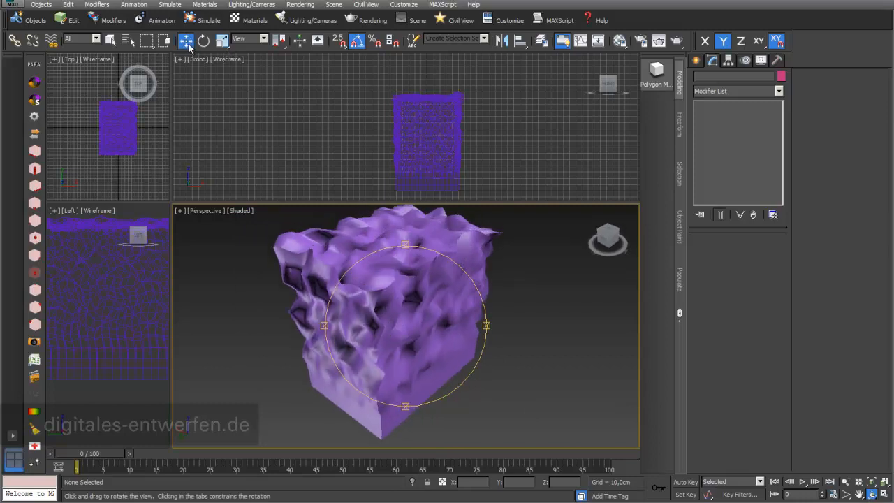
click(439, 313)
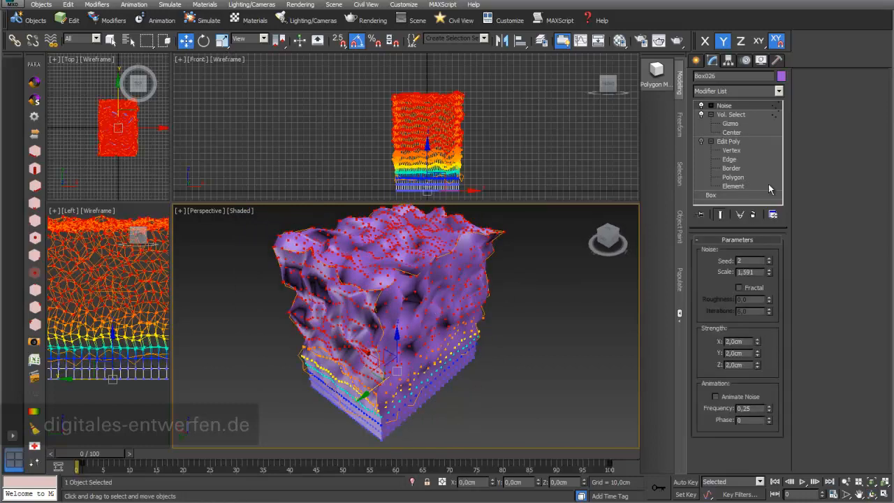
click(702, 142)
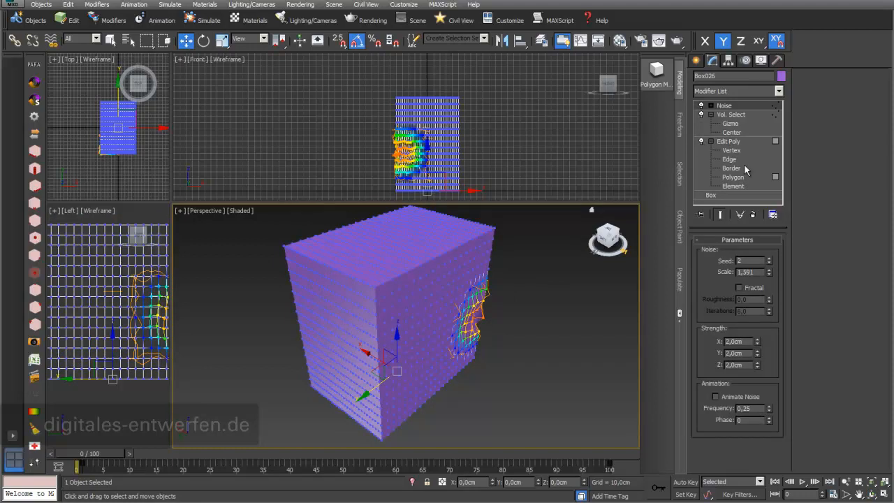
click(700, 115)
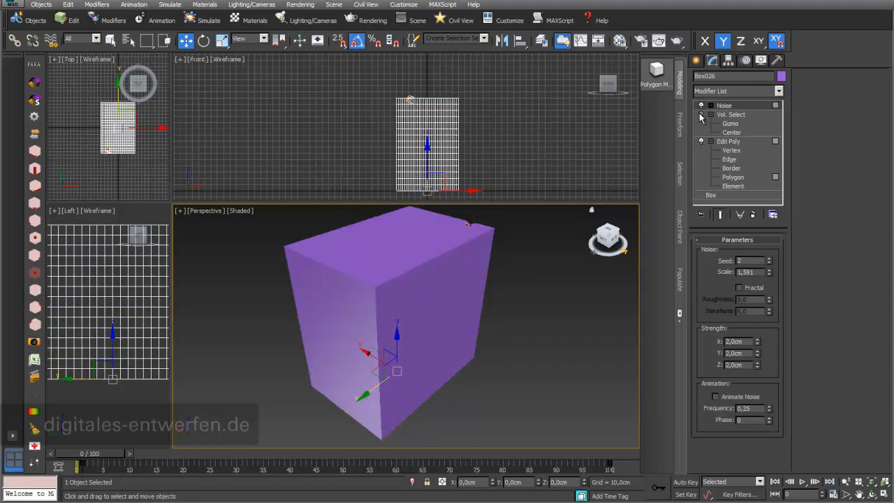
click(728, 141)
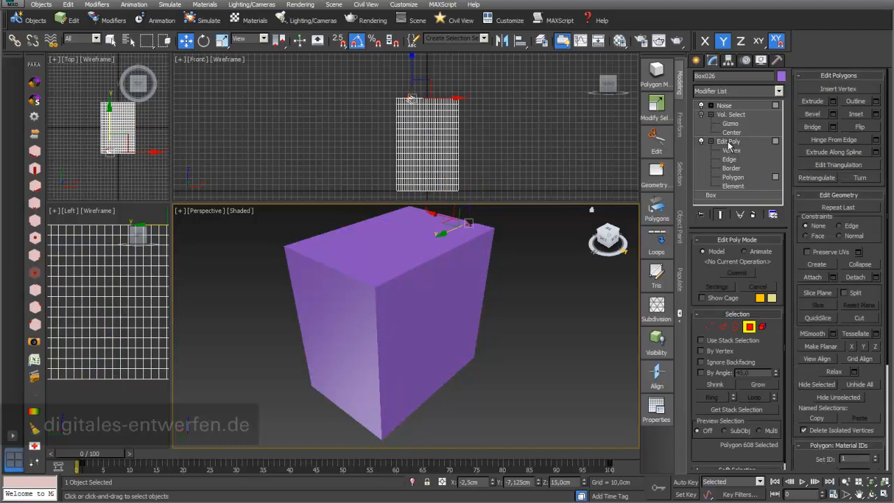
key(4)
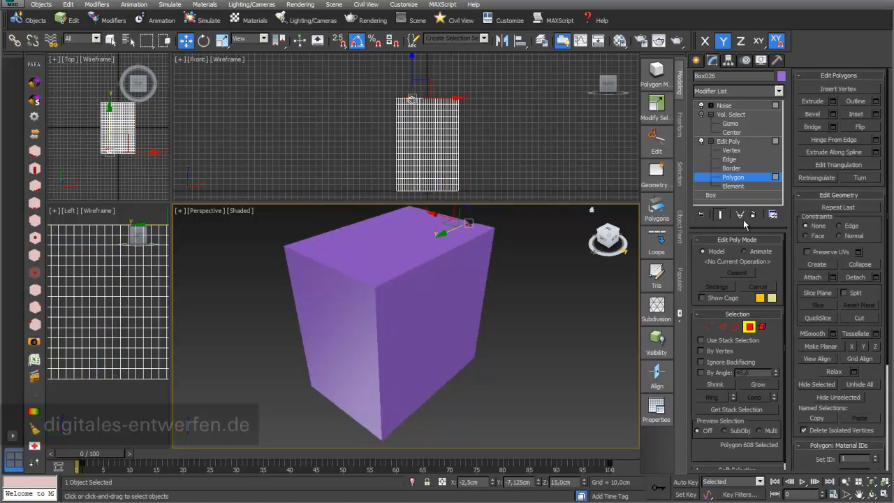
click(730, 143)
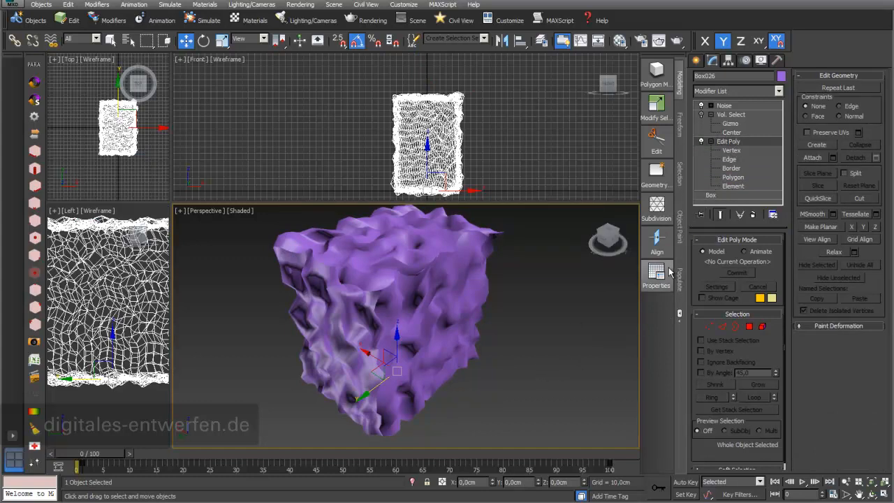
- Turn off smoothing for the entire model with the Hard option for a faceted surface
mouse_move(656, 275)
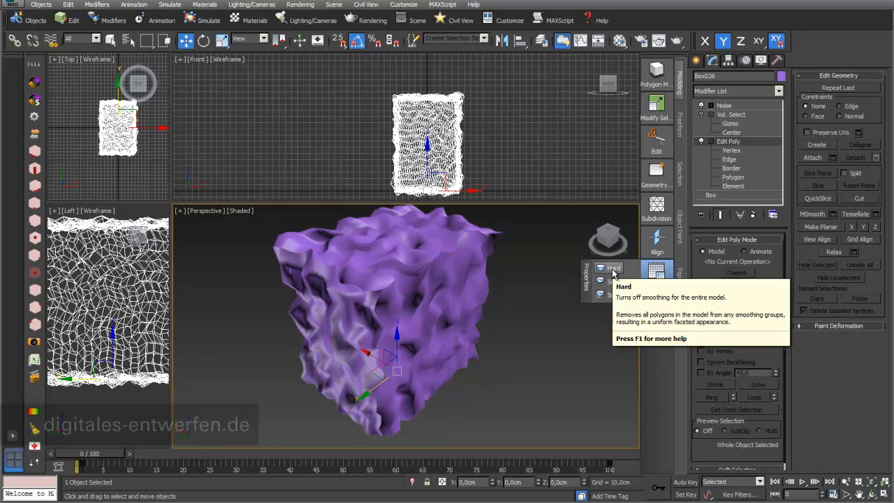
click(613, 270)
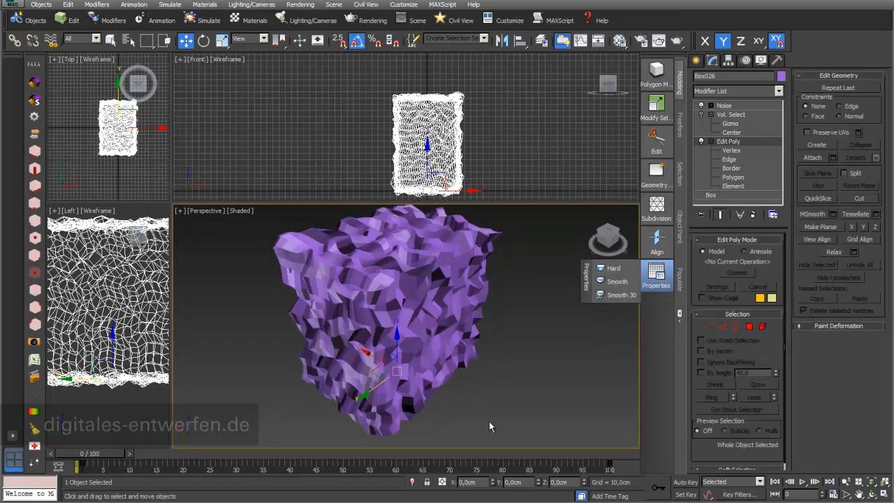
scroll(413, 315, up, 5)
middle_drag(413, 315, 447, 358)
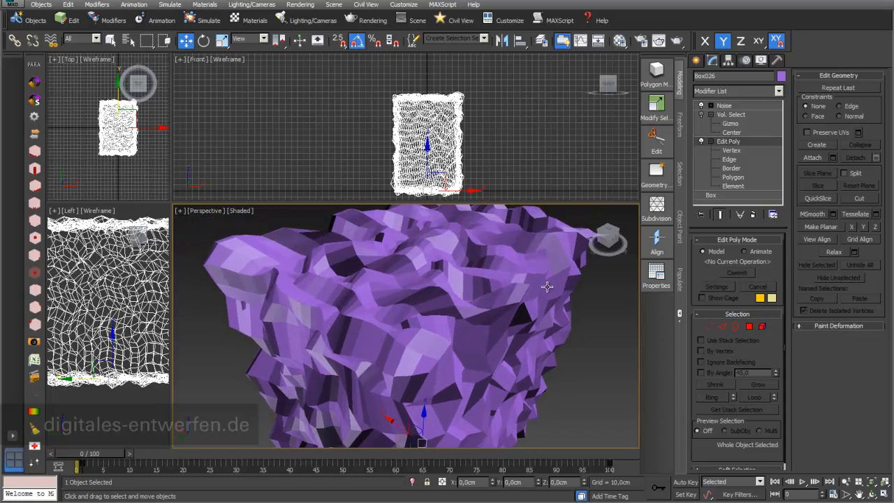
- Go to the Box level of the stack, accepting the topology change, and set length, width and height segments to 6
click(737, 106)
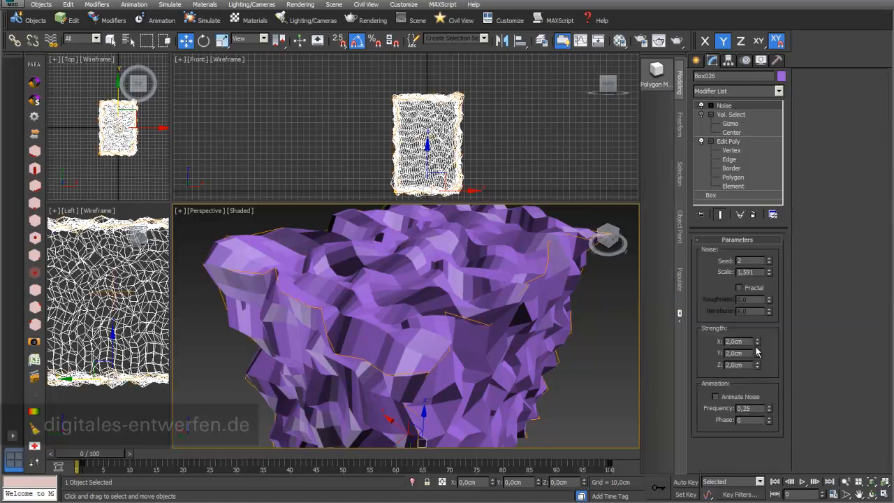
click(720, 213)
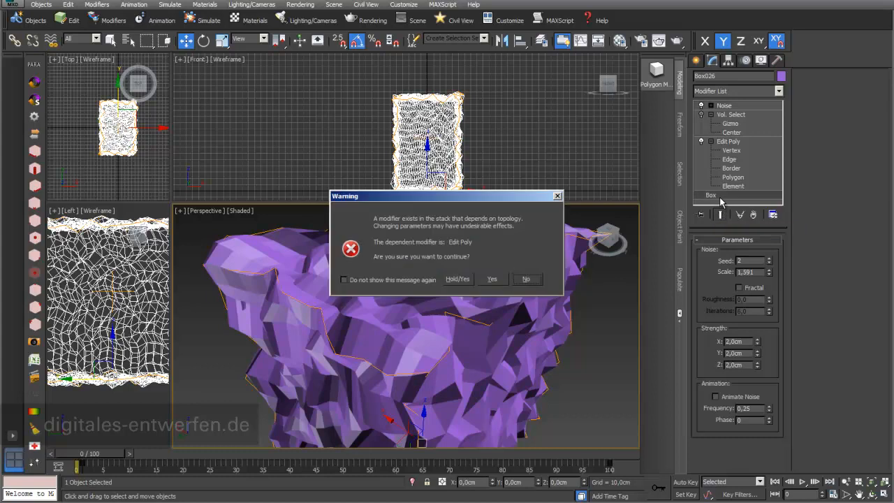
click(492, 279)
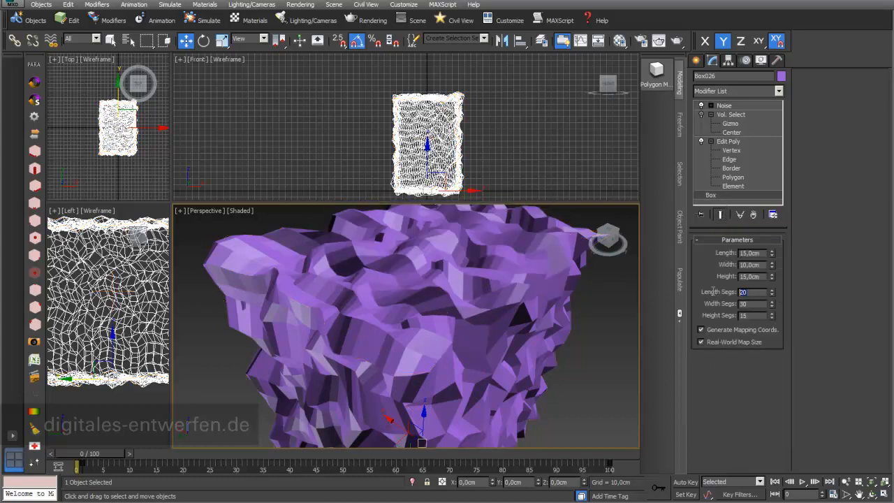
text(6)
key(Return)
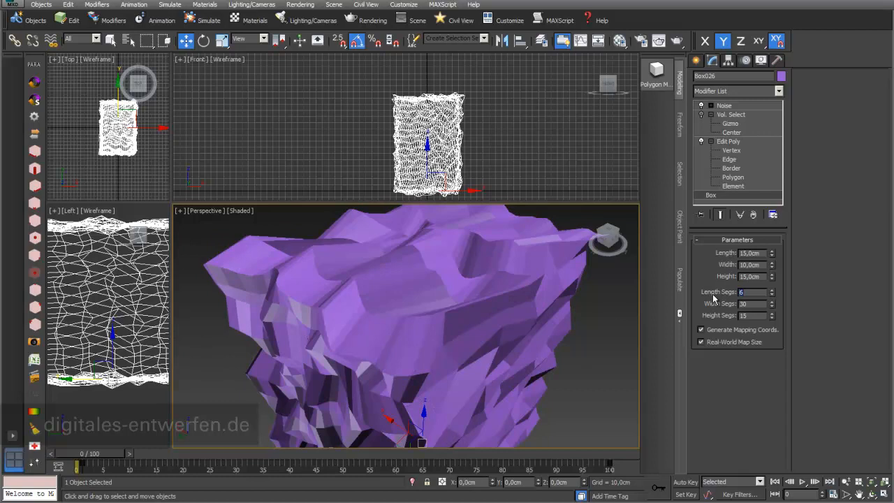
drag(744, 304, 723, 312)
text(6)
key(Return)
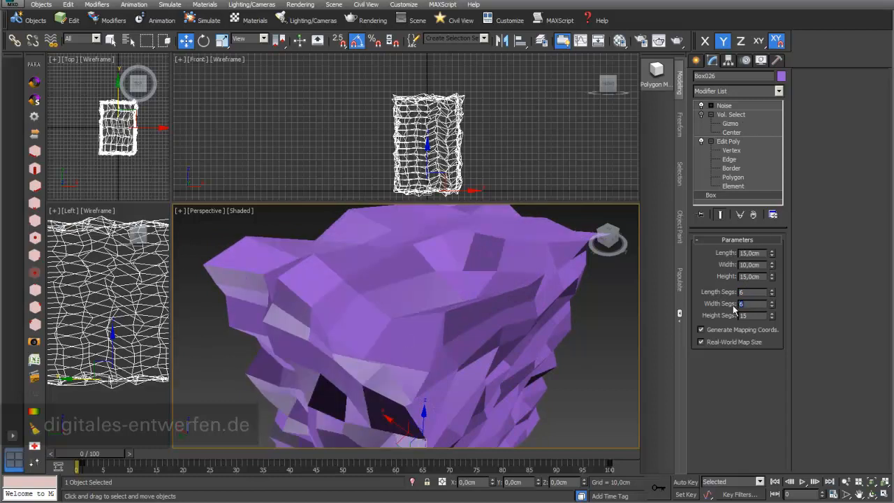
key(Tab)
text(6)
key(Return)
scroll(459, 305, down, 5)
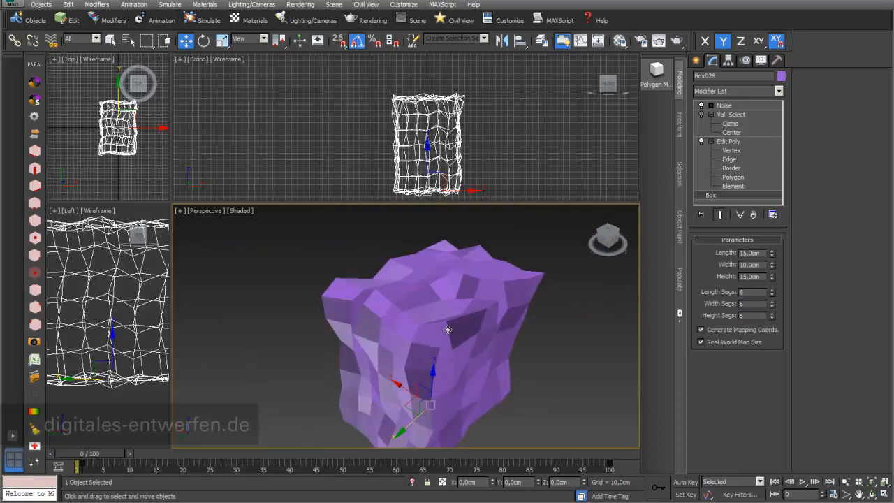
- Reduce the box's length, width and height segments to 4 each
double_click(748, 292)
text(5)
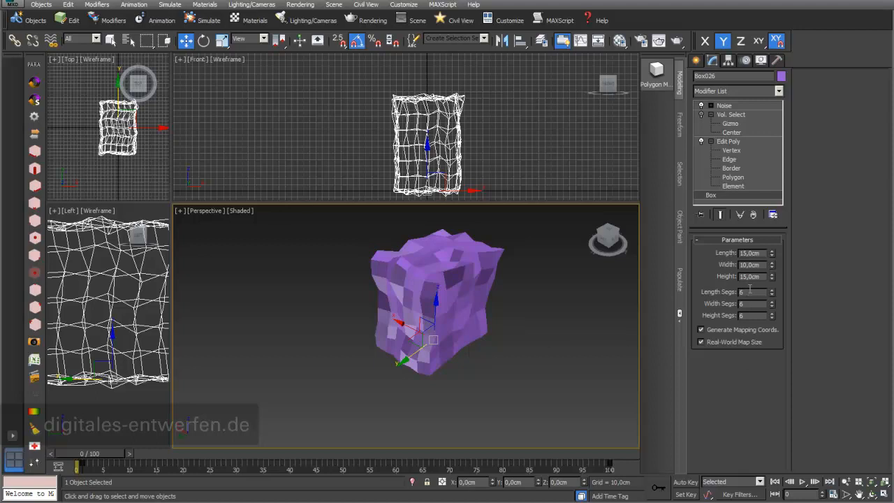
key(Return)
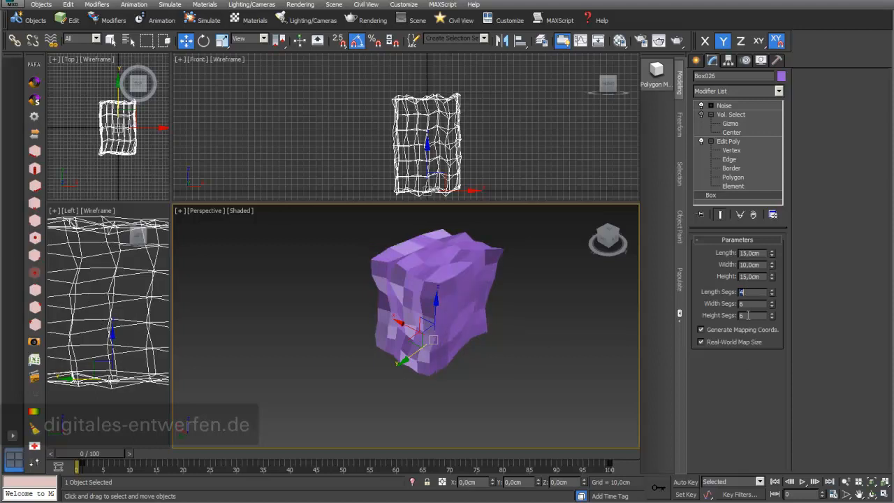
text(4)
key(Return)
double_click(726, 316)
text(5)
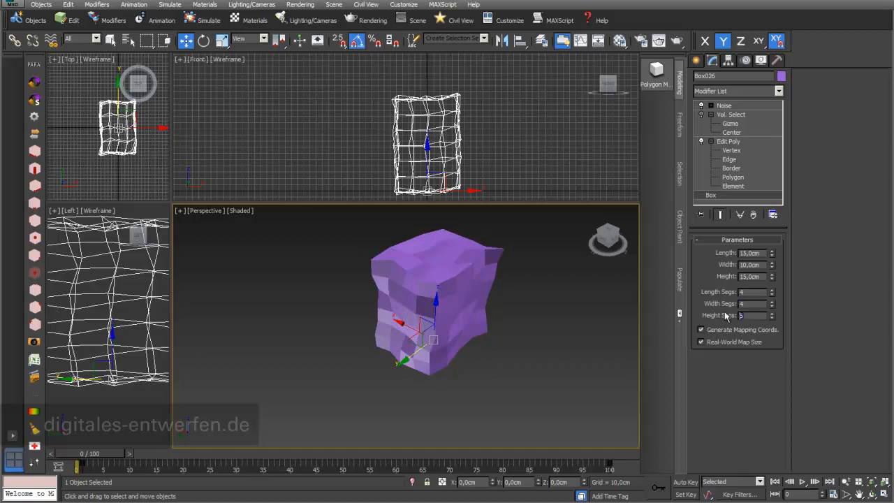
key(Return)
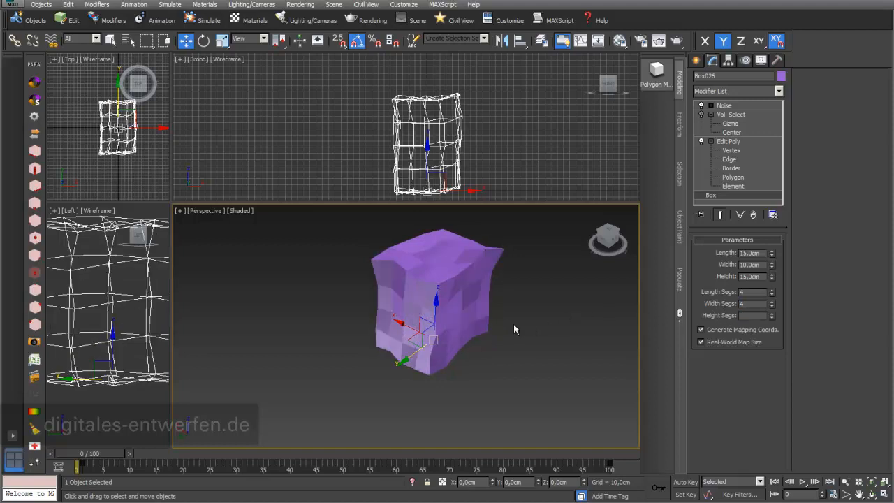
- Raise the Noise modifier's strength to 9.42 cm on X, 6.72 cm on Y and 9.84 cm on Z
scroll(513, 324, up, 3)
click(726, 105)
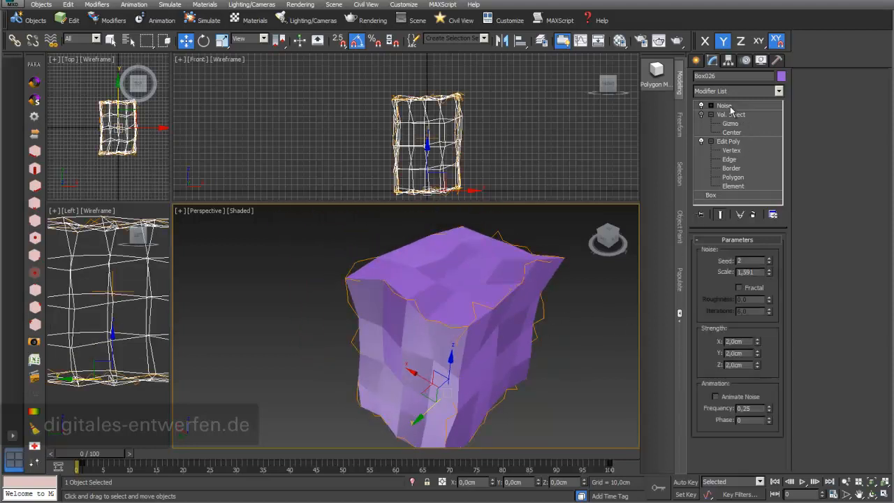
drag(758, 343, 758, 311)
drag(758, 353, 771, 322)
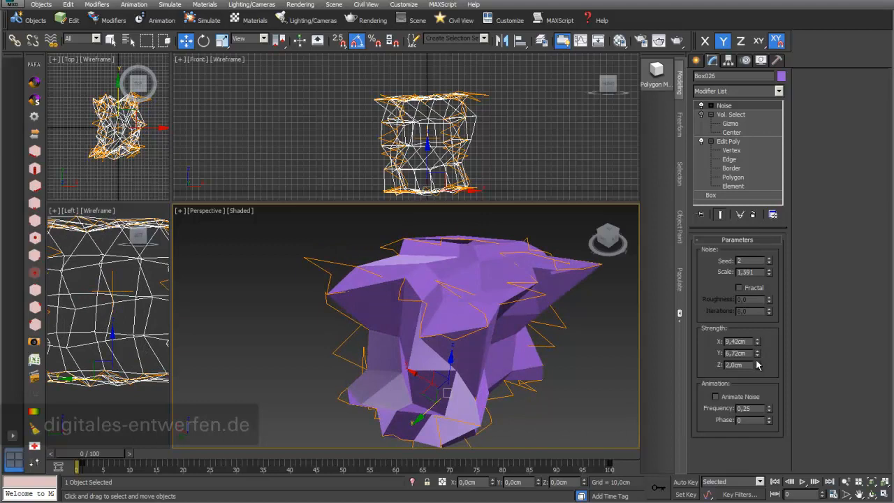
drag(758, 364, 716, 169)
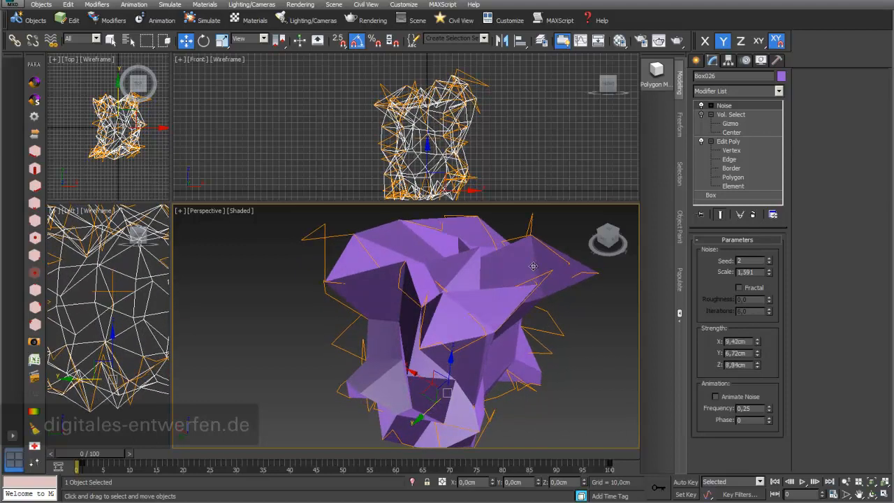
- Re-enable Vol. Select and lower its gizmo slightly along Z to about 18.3 cm, with the Perspective viewport maximized
scroll(453, 334, down, 4)
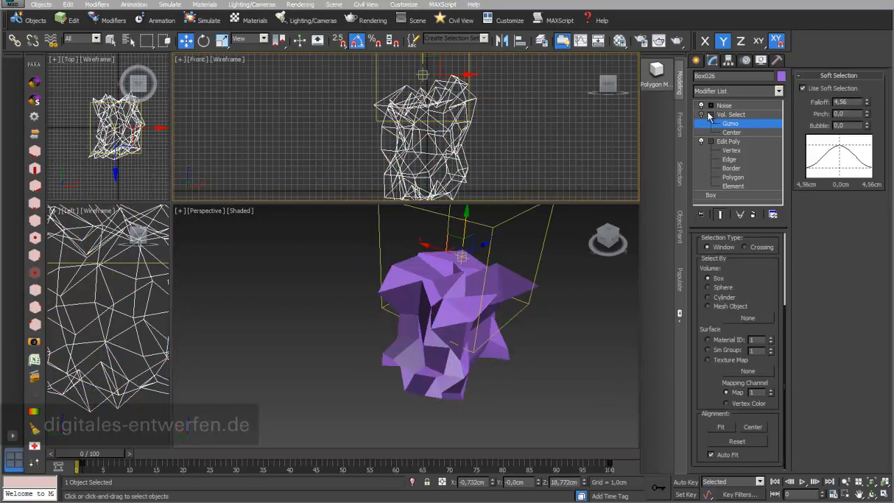
click(701, 115)
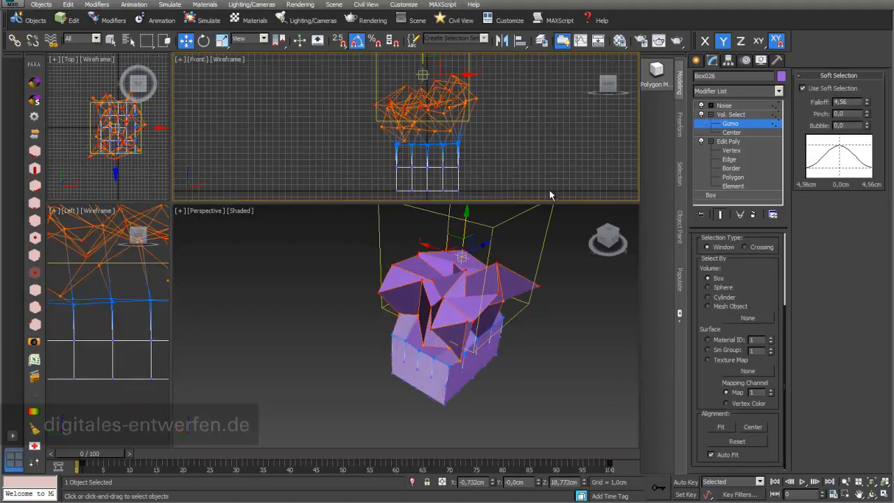
click(467, 235)
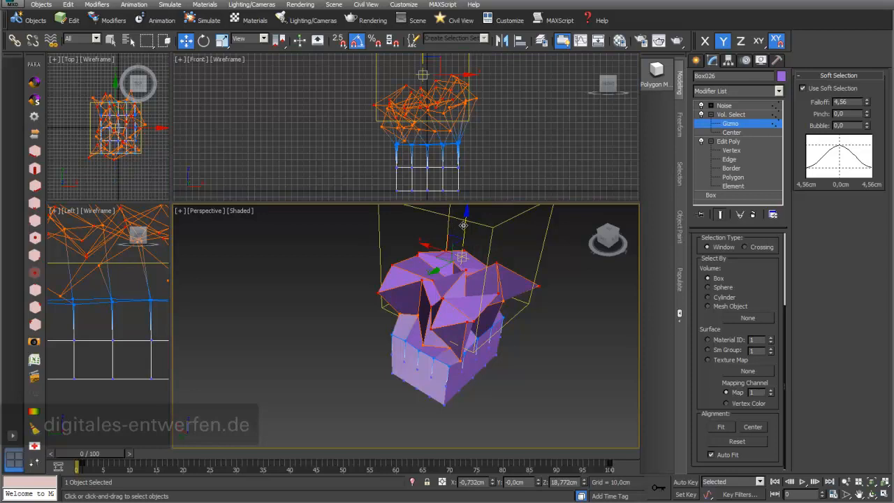
mouse_move(465, 229)
mouse_down()
mouse_move(463, 247)
mouse_move(463, 226)
mouse_up()
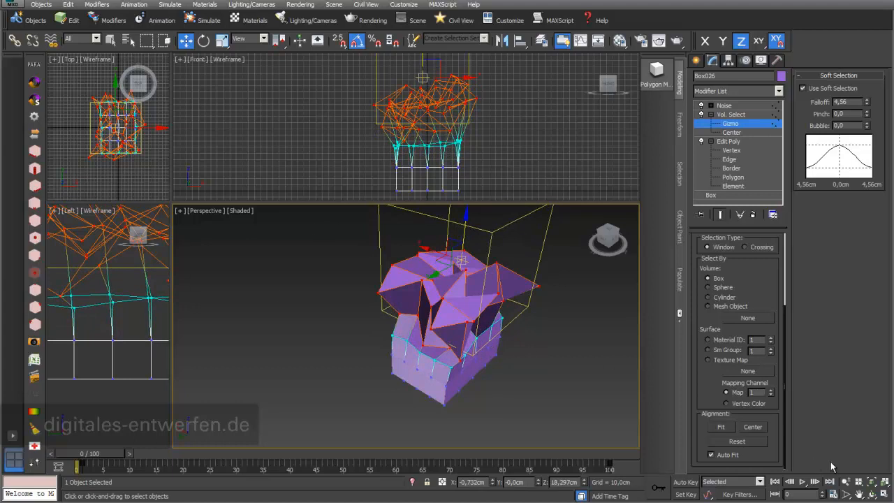
click(883, 492)
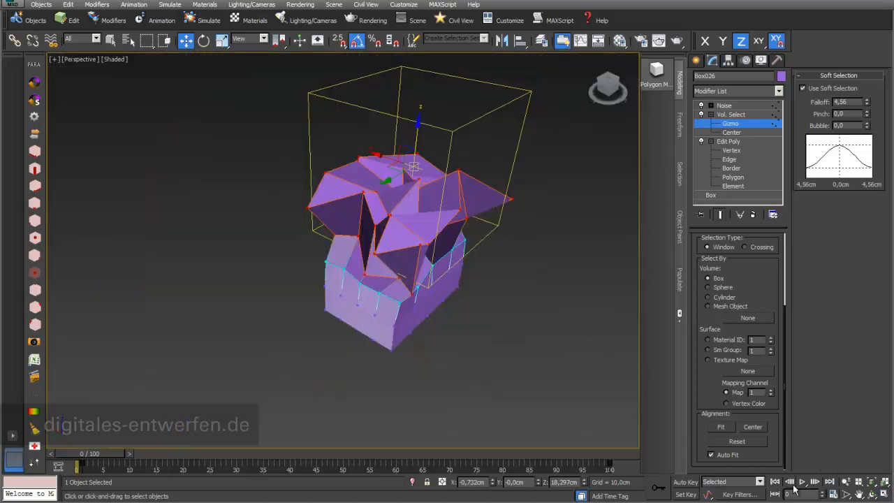
- Turn on Animate Noise in the Noise modifier and move the animation time to frame 39
click(728, 106)
click(714, 396)
drag(88, 459, 305, 467)
key(w)
key(q)
key(w)
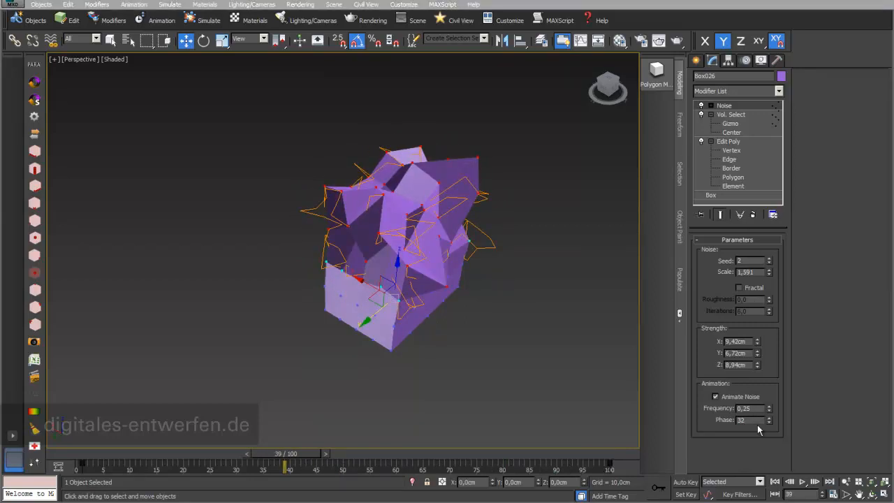
- Remove the Noise modifier and apply a Wave modifier above Vol. Select on the box
click(752, 215)
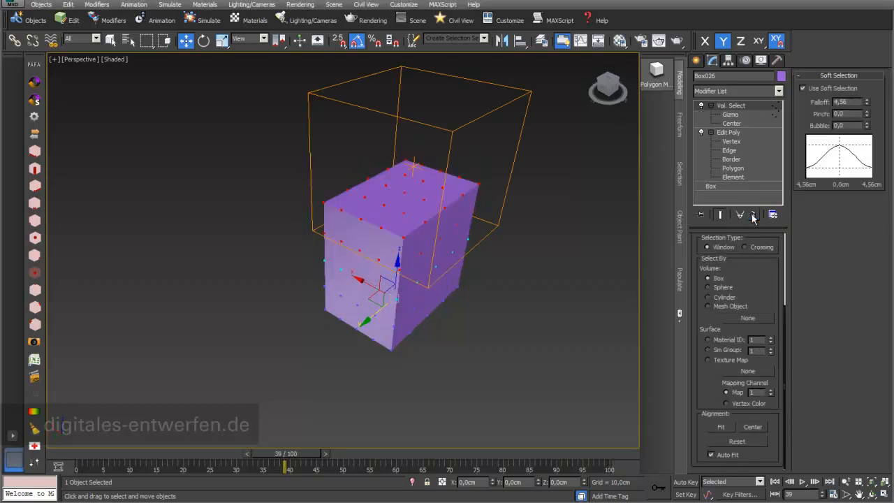
click(109, 21)
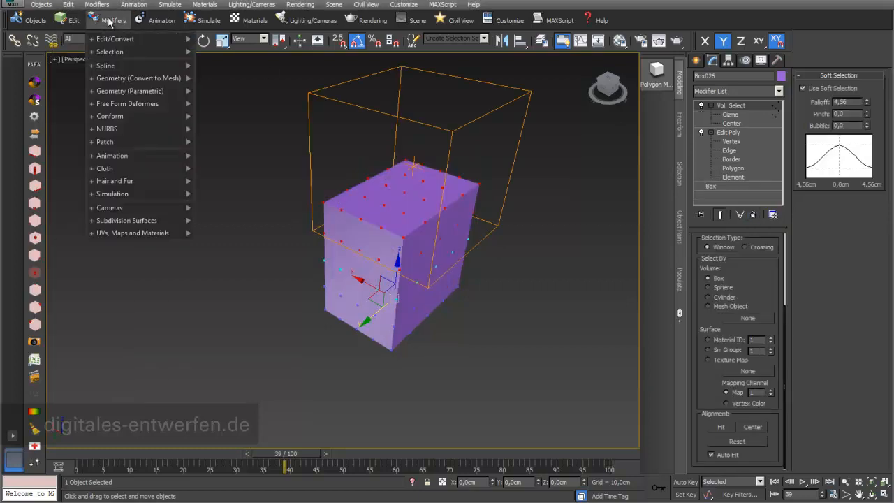
mouse_move(146, 94)
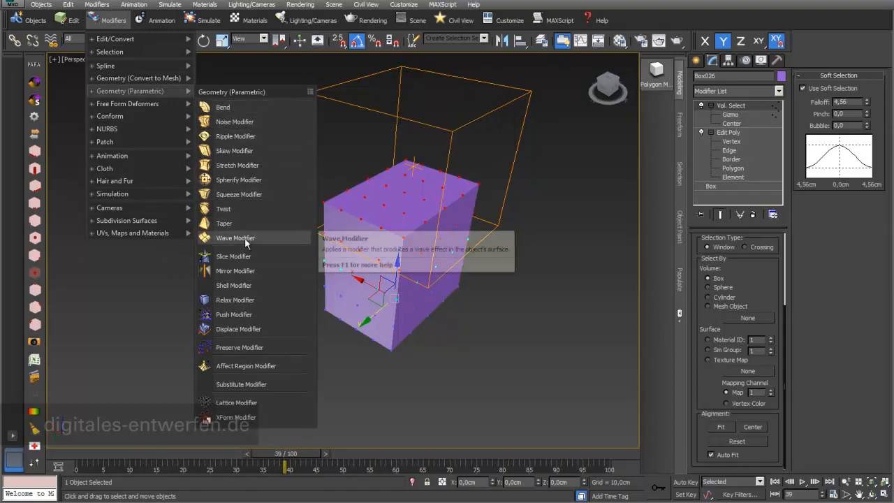
click(236, 238)
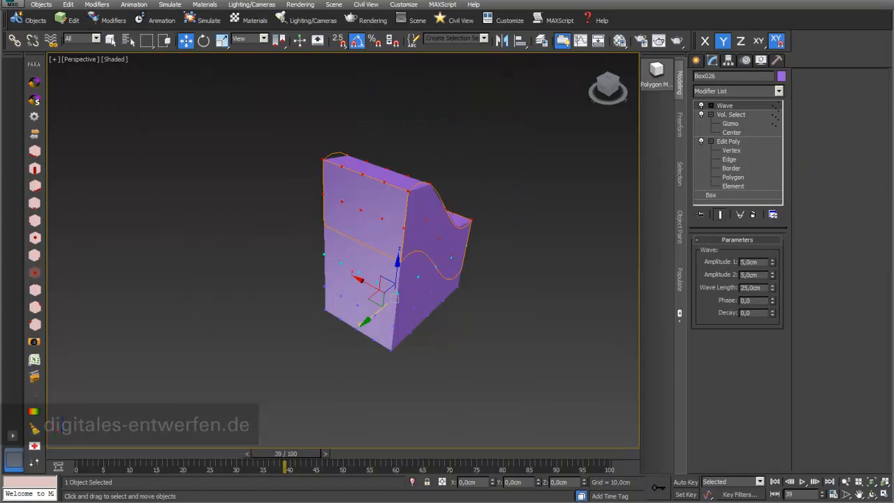
click(873, 495)
mouse_move(394, 241)
mouse_down()
mouse_move(319, 235)
mouse_move(377, 239)
mouse_up()
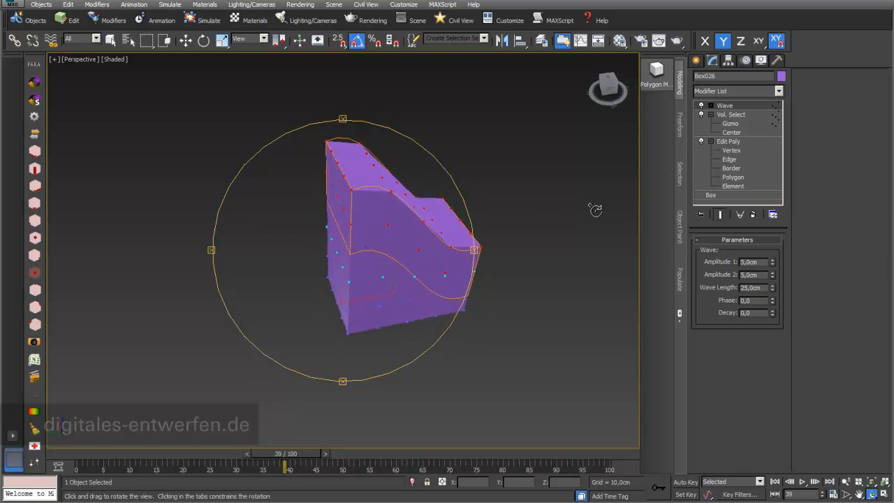
- Disable the Vol. Select modifier and set the Wave modifier's wave length to 2.0 cm
click(700, 114)
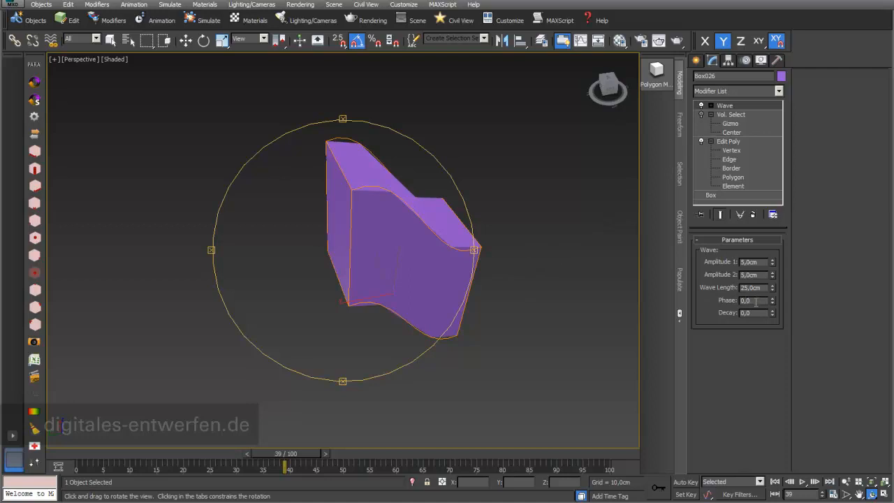
drag(774, 290, 759, 274)
drag(772, 286, 768, 337)
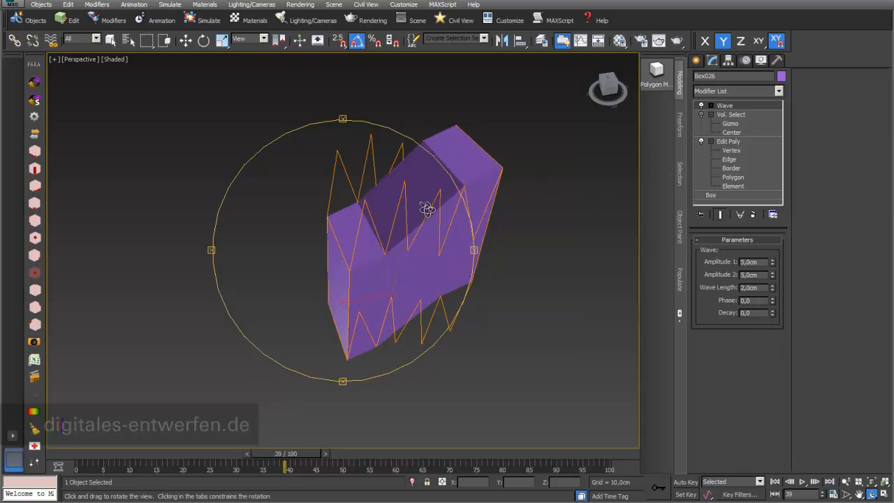
click(184, 42)
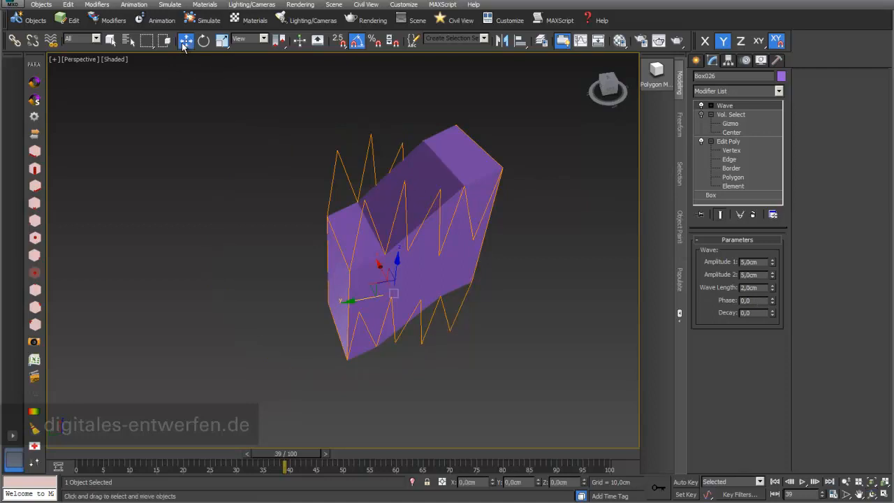
- Go to the Box level, accepting the topology change, and set length, width and height segments to 50
click(726, 196)
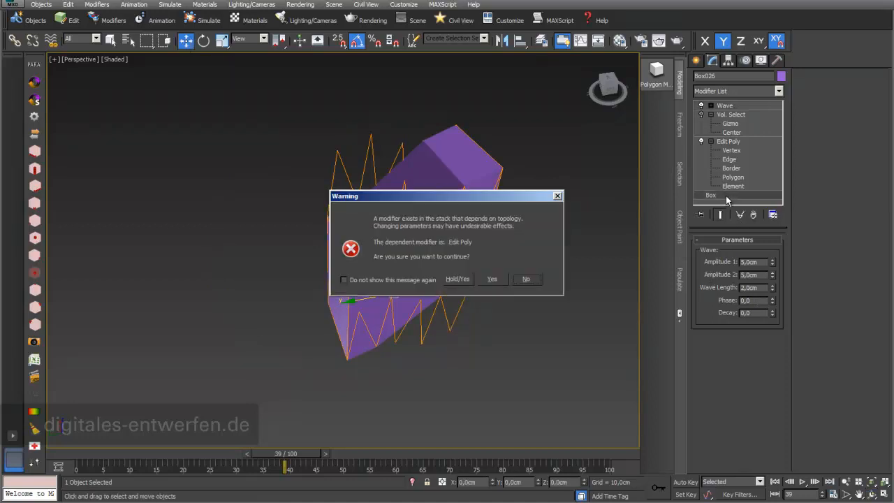
click(491, 279)
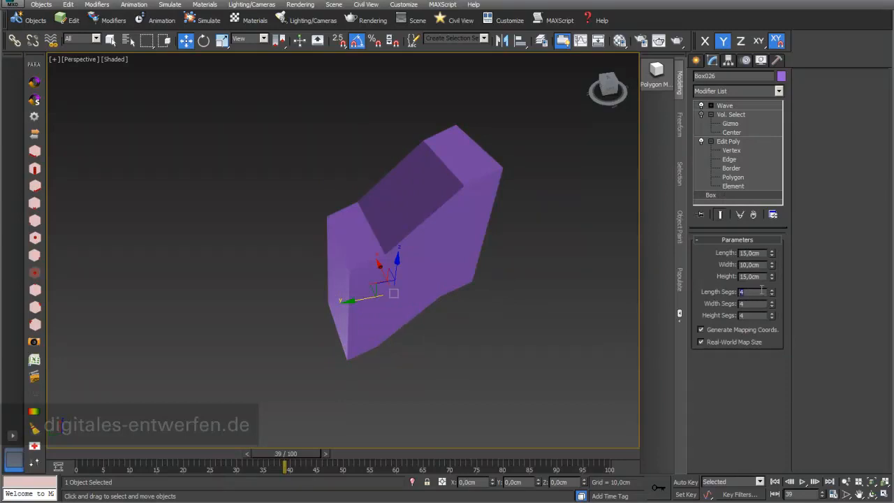
key(Return)
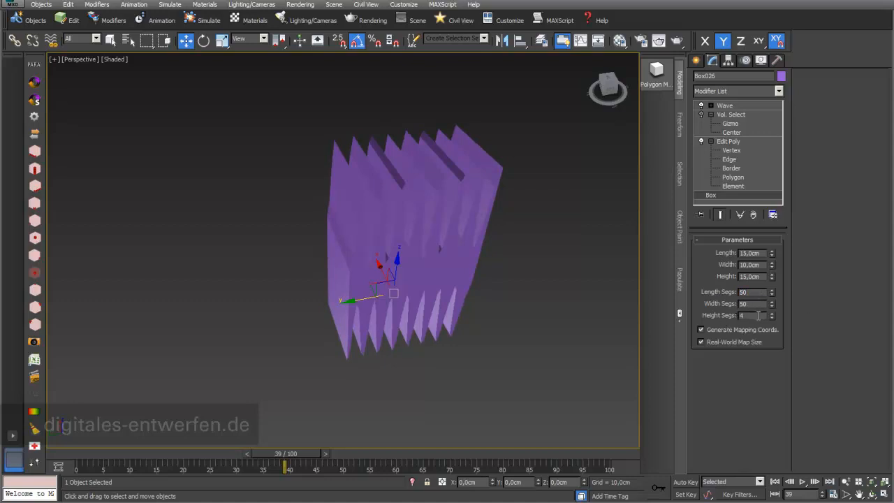
key(Tab)
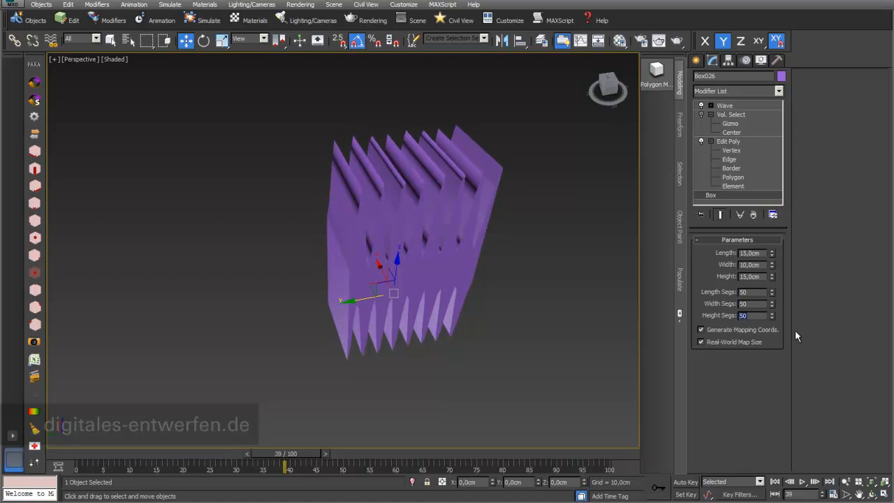
- Set the box's Wave modifier to Amplitude 1 about 6.7 cm, Amplitude 2 about 3.97 cm and wave length about 4.95 cm
click(726, 106)
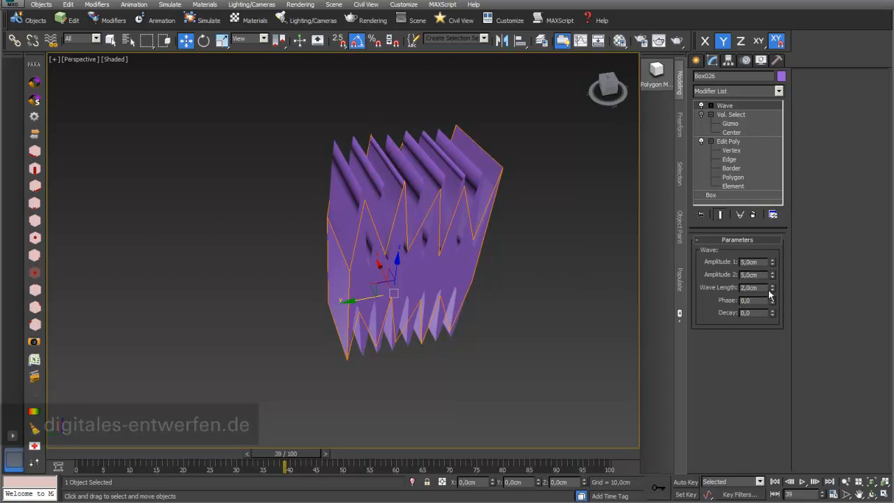
drag(772, 289, 776, 200)
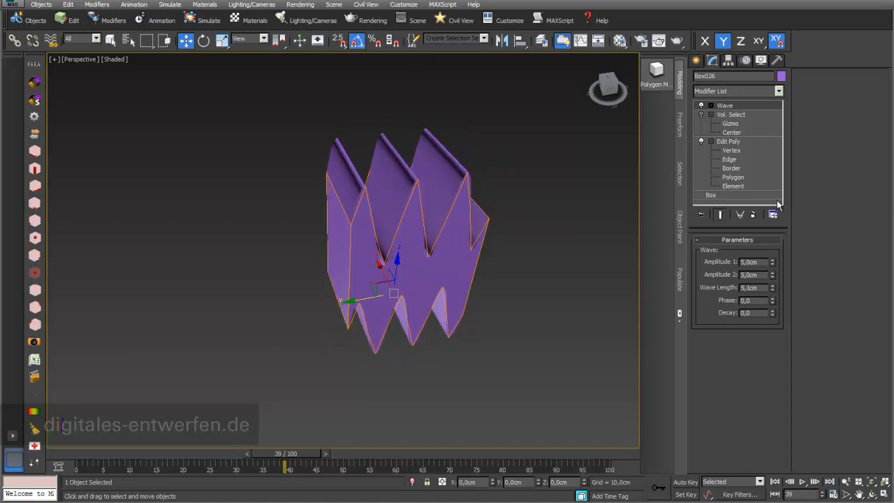
drag(772, 262, 774, 328)
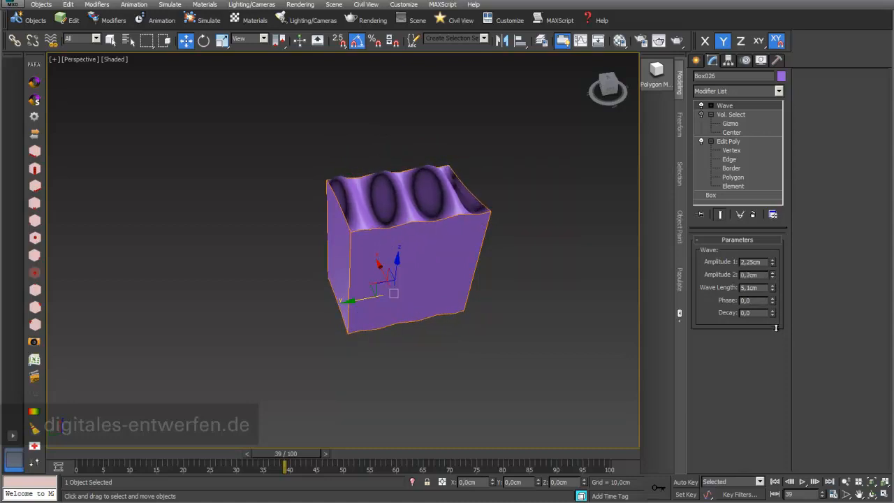
drag(774, 290, 774, 252)
drag(765, 222, 761, 143)
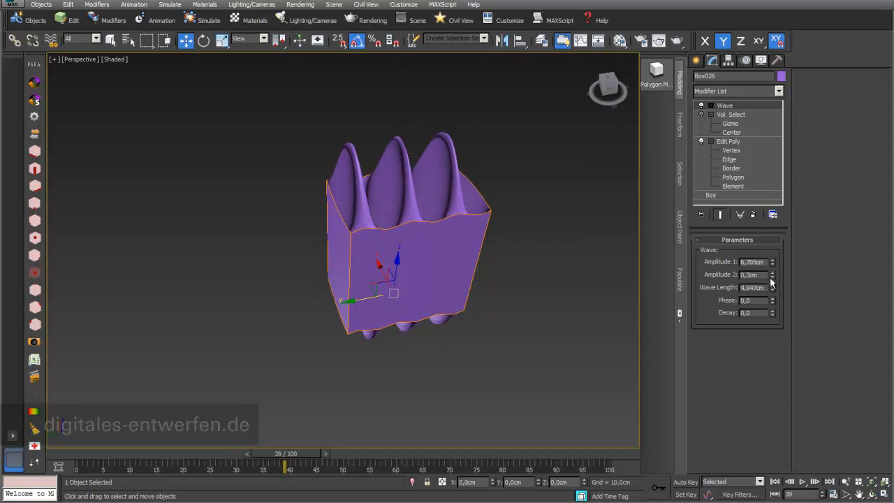
drag(774, 273, 731, 64)
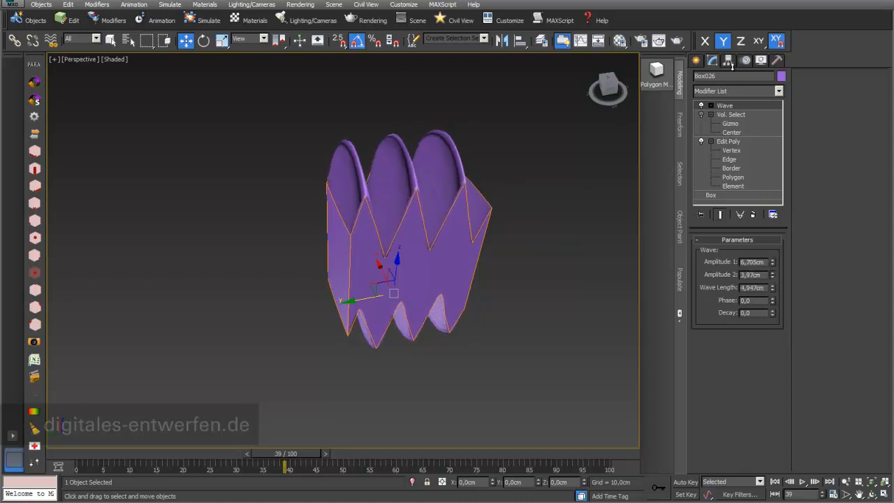
- Rotate the gizmo of the box's Wave modifier to turn the wave direction
click(710, 106)
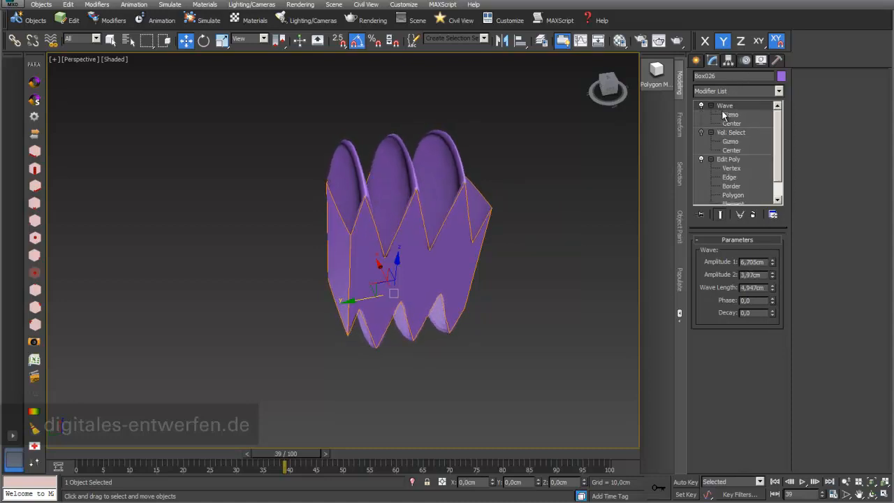
click(733, 117)
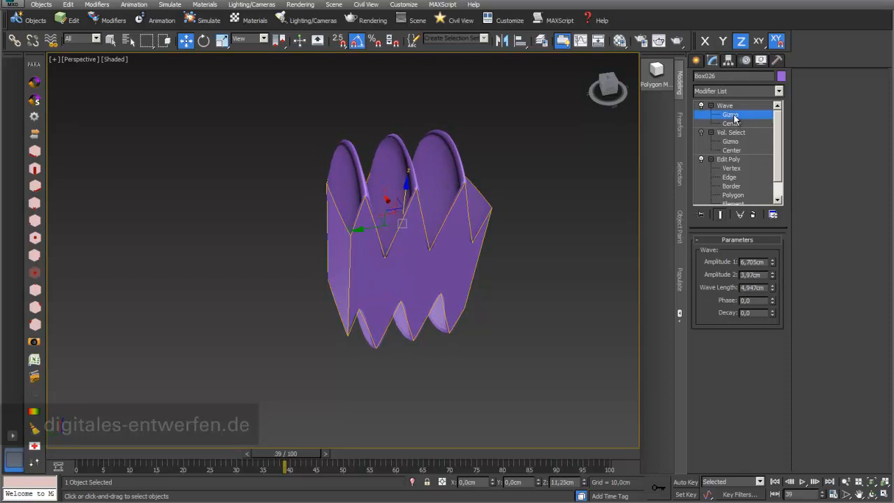
click(202, 40)
drag(403, 221, 416, 251)
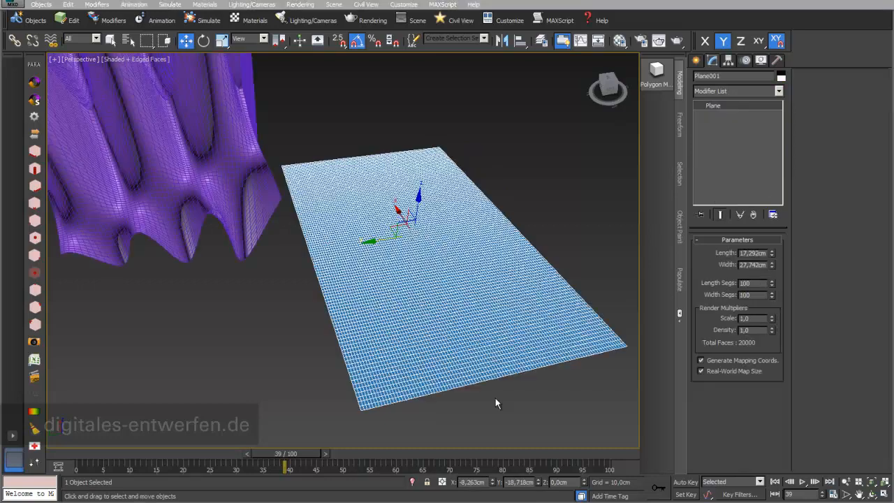
- Apply a Wave modifier to the plane with wave length 9.0 cm and Amplitude 1 of 2.0 cm
middle_drag(447, 268, 437, 248)
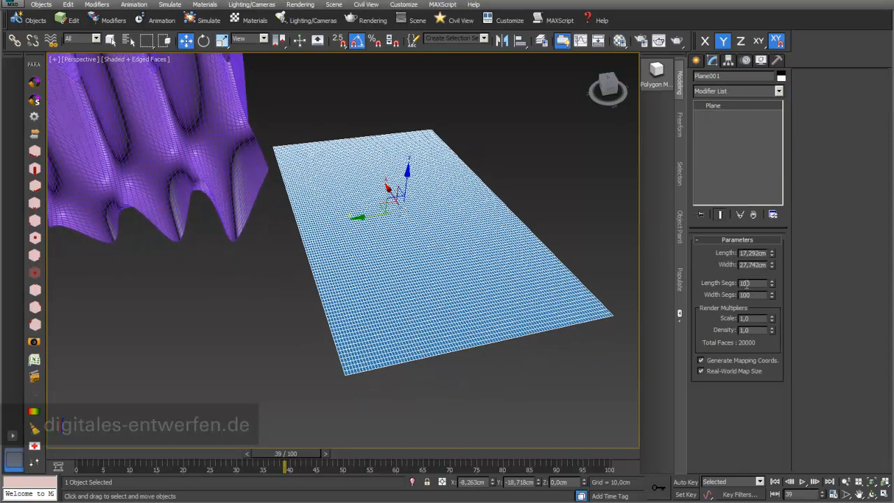
click(777, 91)
scroll(737, 314, down, 15)
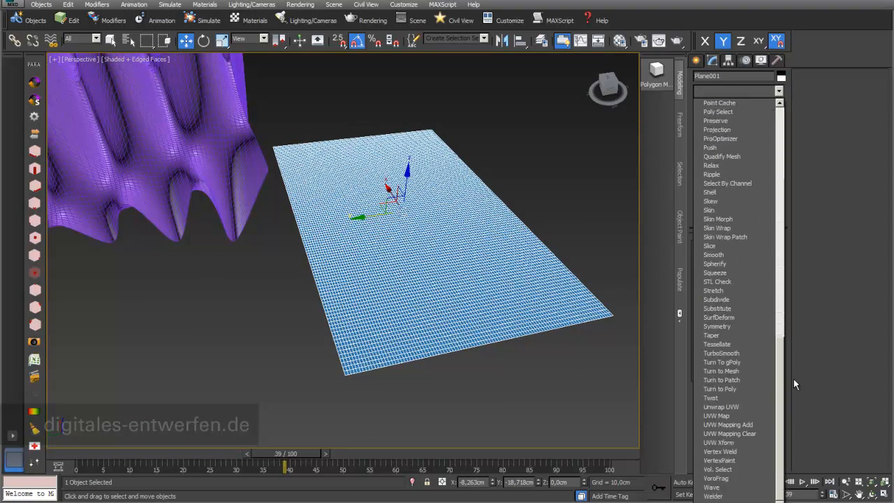
click(755, 493)
drag(773, 264, 768, 75)
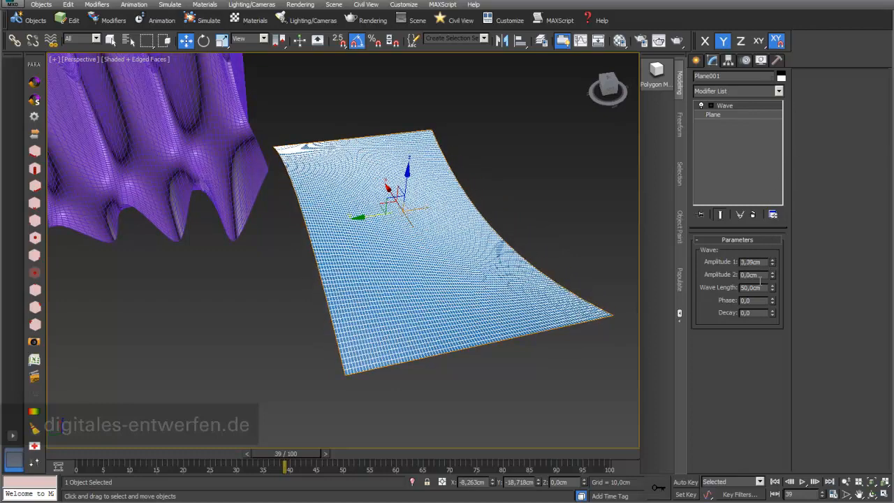
drag(773, 292, 776, 332)
drag(761, 261, 721, 261)
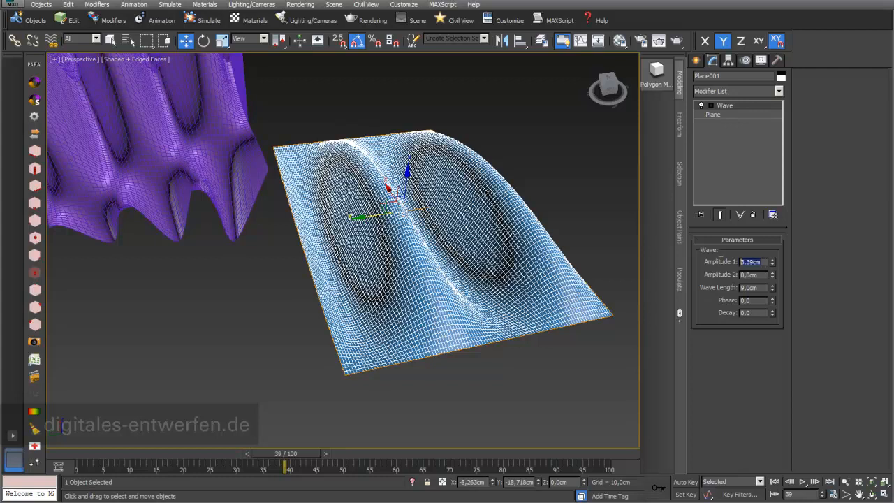
key(Return)
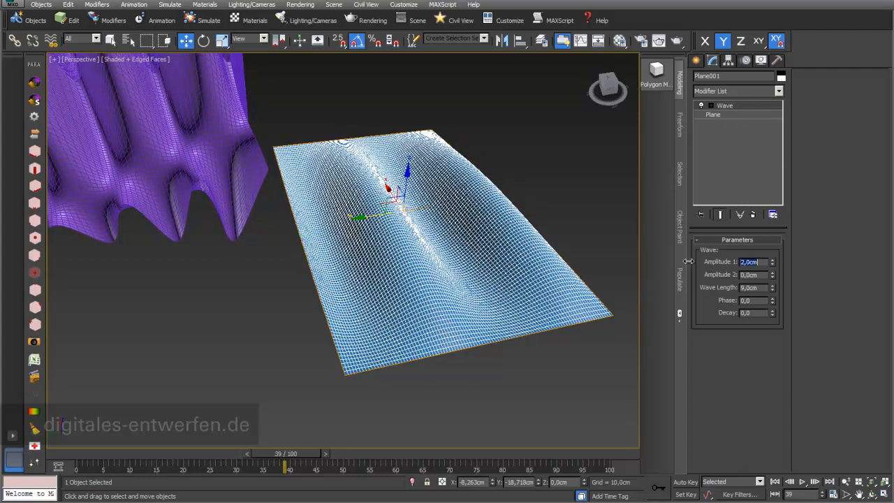
- Set the plane's Wave modifier to Amplitude 2 of -2.45 cm, phase 1.7 and decay 0.102
click(772, 271)
drag(771, 259, 783, 409)
drag(772, 298, 745, 303)
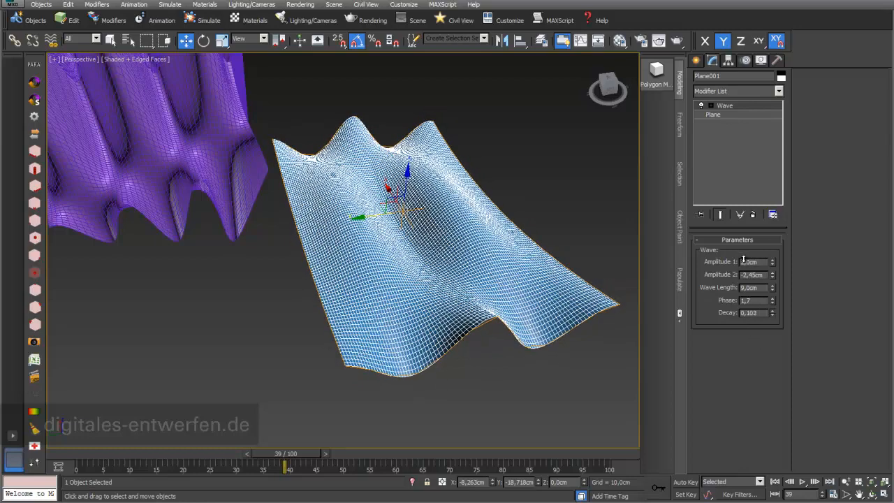
- Replace the plane's Wave modifier with a Ripple modifier at Amplitude 1 0.902 cm, Amplitude 2 -0.8 cm and wave length 5.5 cm
click(752, 215)
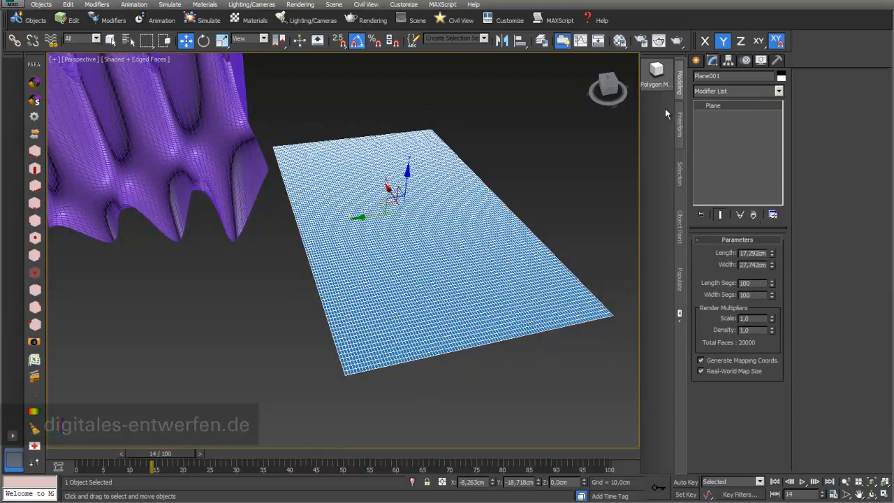
click(109, 20)
mouse_move(126, 54)
mouse_move(140, 90)
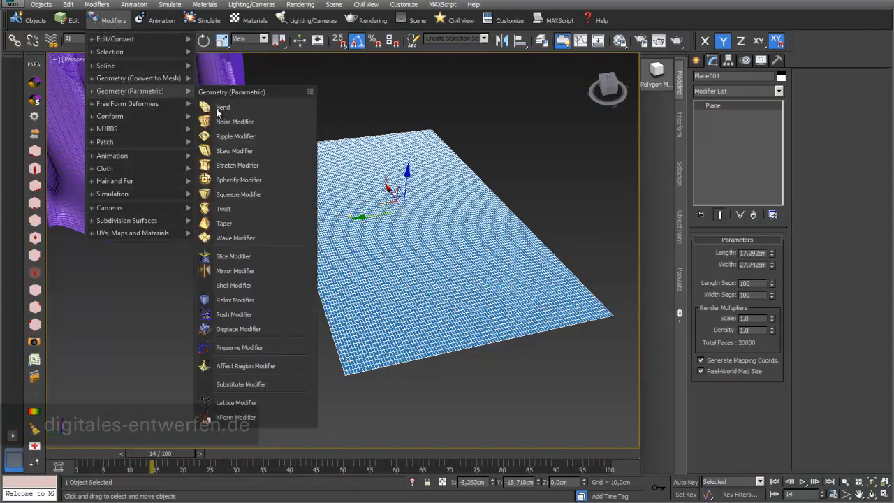
click(239, 137)
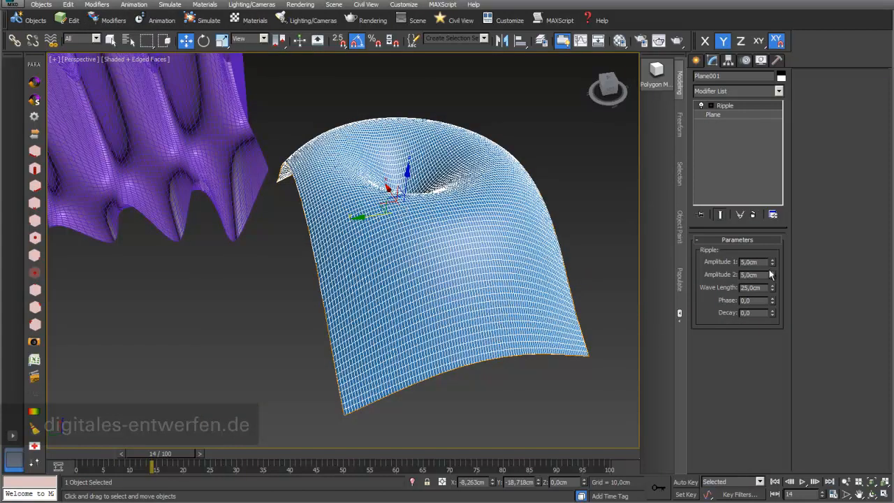
drag(772, 264, 781, 337)
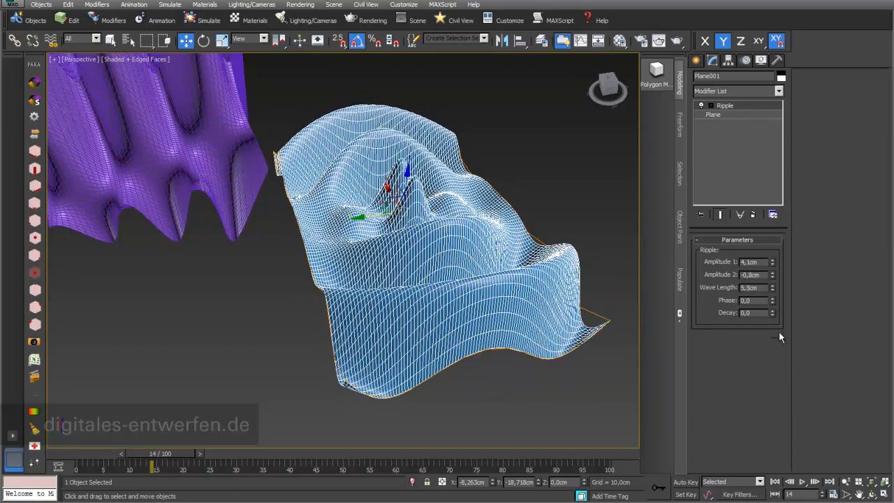
drag(772, 263, 774, 294)
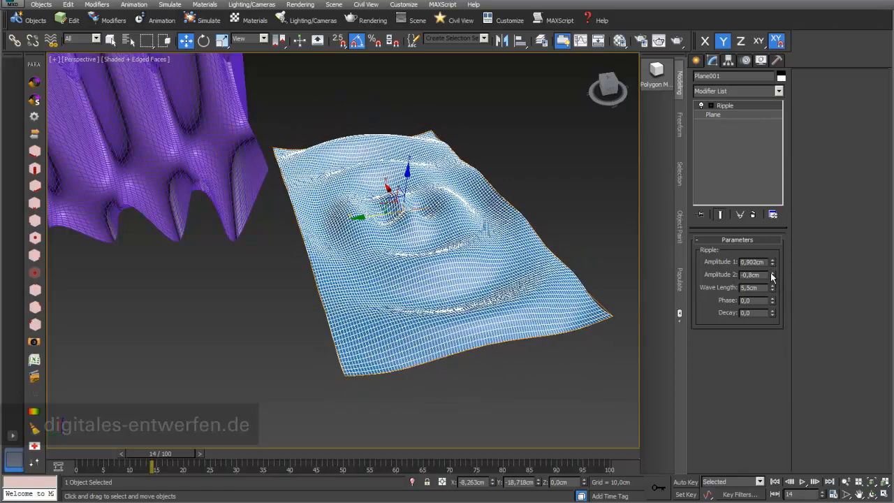
- Try the Ripple center near the plane's front corner with Amplitude 2 at 2.3 cm, and remove the Ripple modifier
click(710, 105)
click(731, 123)
drag(394, 193, 357, 339)
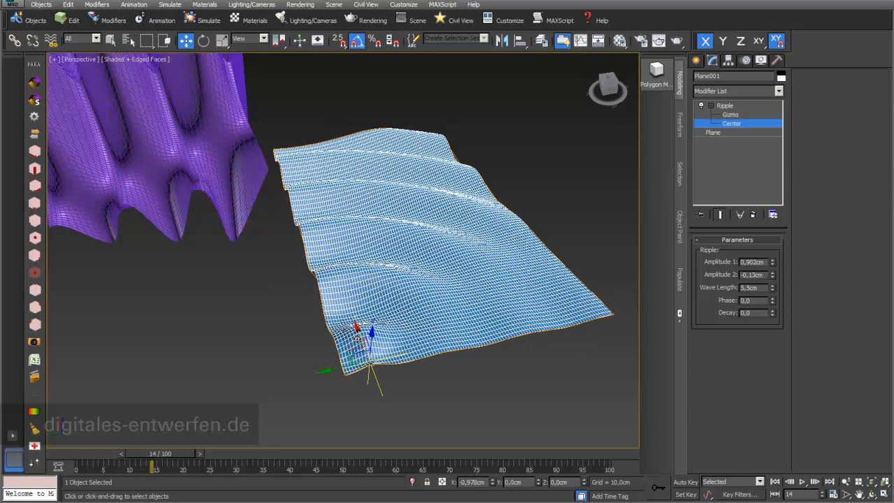
drag(770, 277, 771, 142)
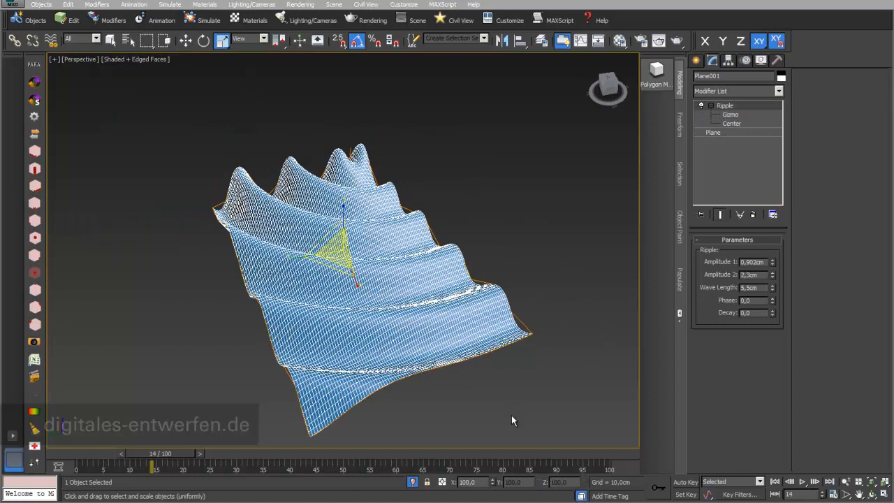
click(752, 215)
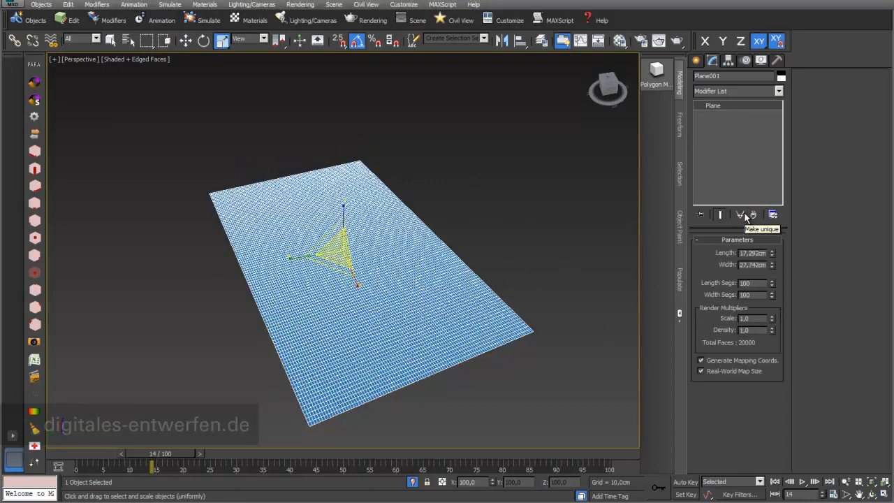
click(96, 6)
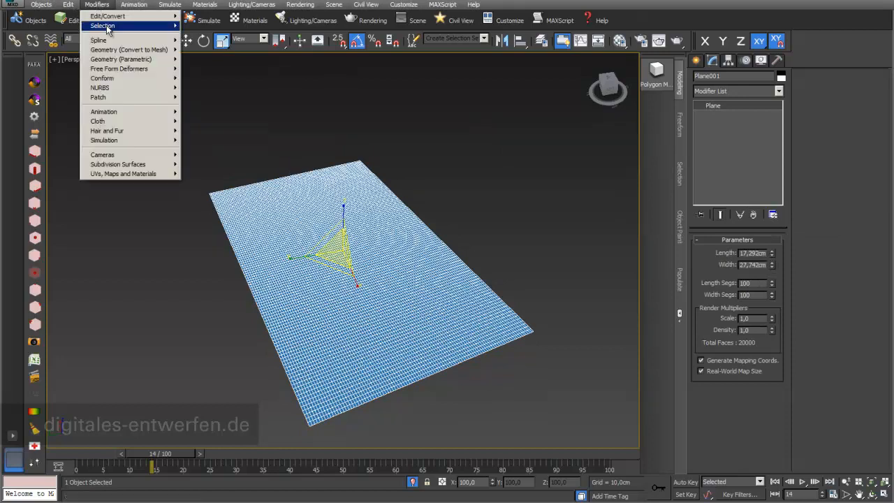
mouse_move(120, 64)
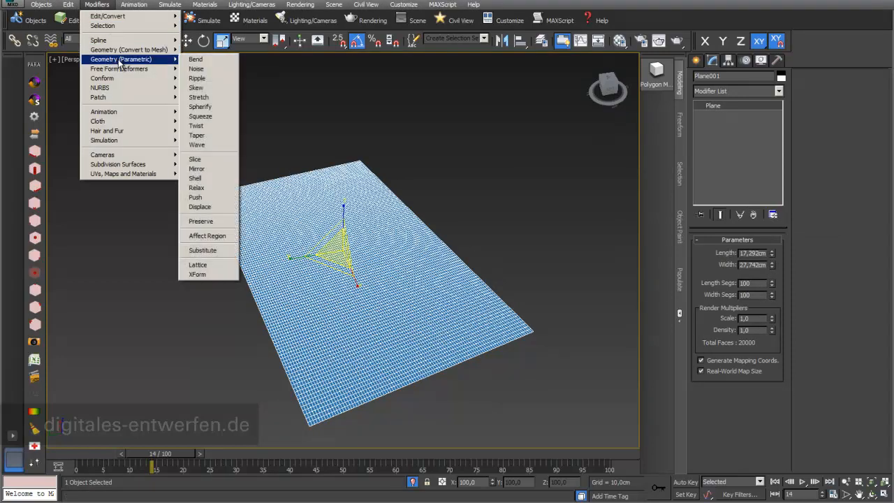
click(308, 91)
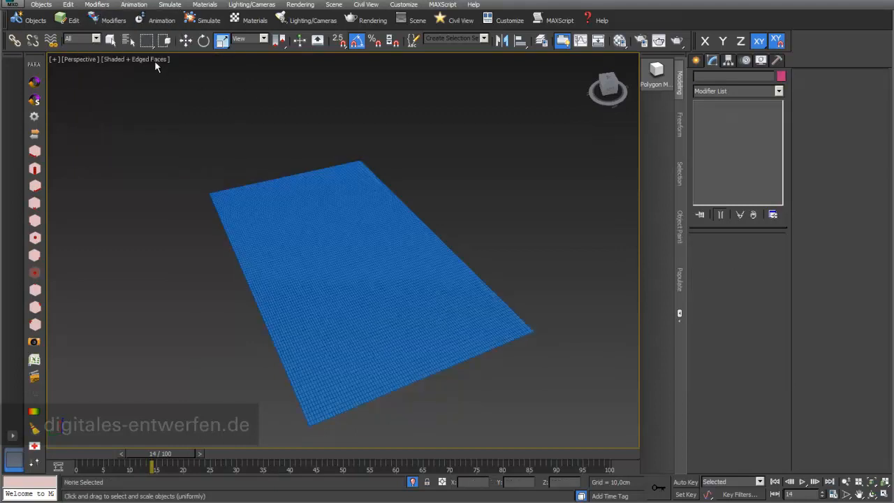
click(114, 21)
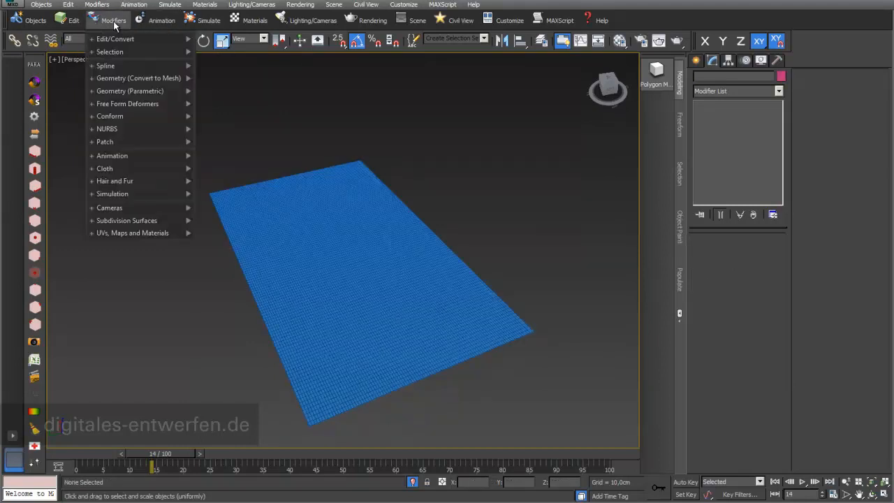
mouse_move(127, 98)
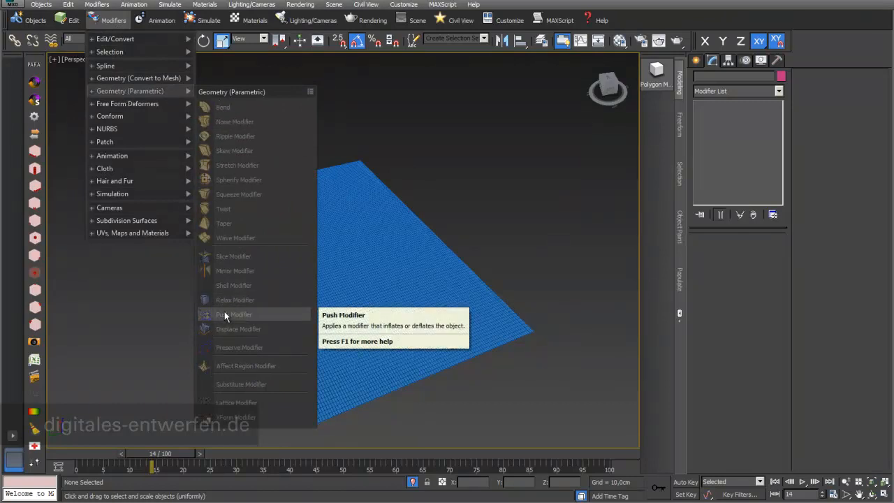
click(391, 251)
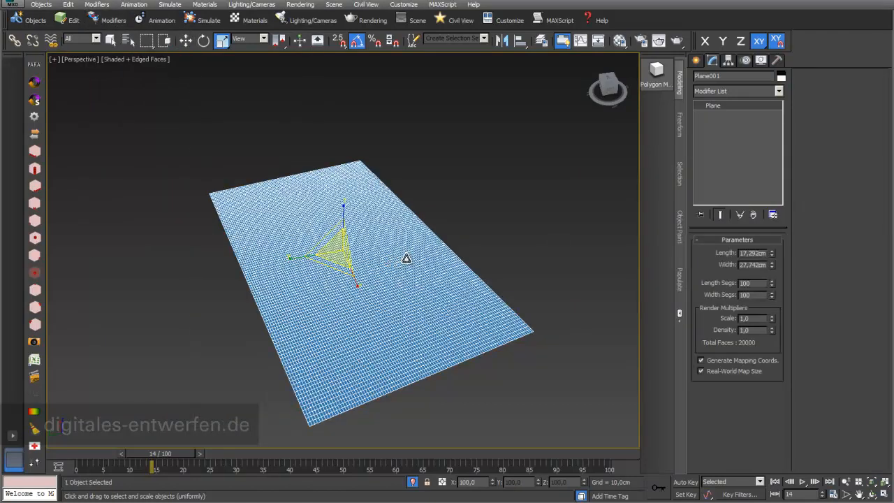
- Apply a Displace modifier to the plane
click(110, 23)
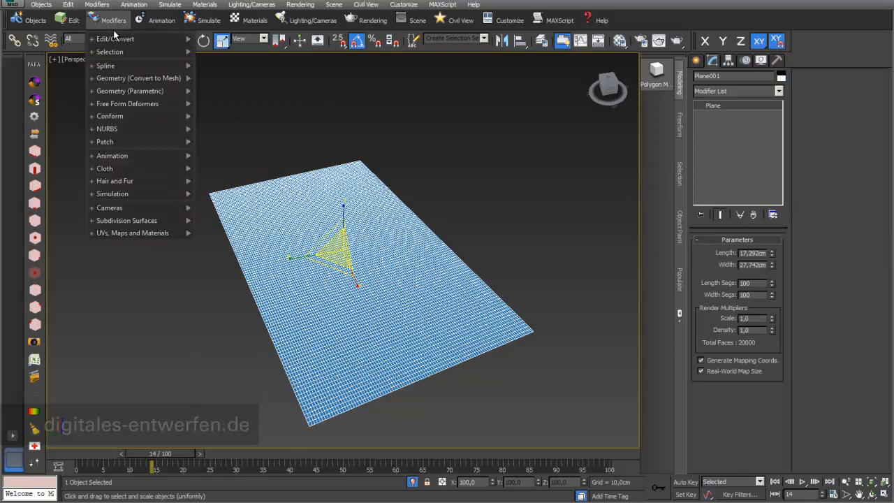
mouse_move(133, 91)
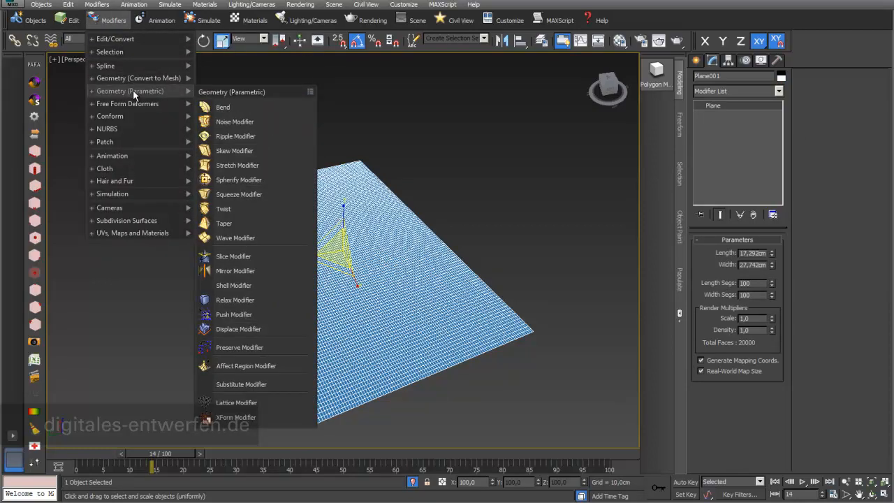
click(253, 332)
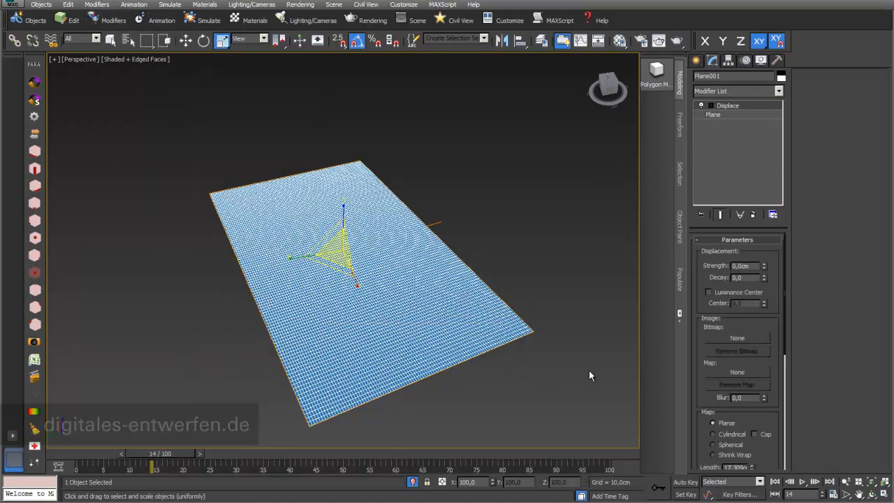
- Load the desktop image 010.jpg as the Displace modifier's bitmap and set the displacement strength to 0.5 cm
mouse_move(749, 326)
mouse_down()
mouse_move(748, 310)
mouse_move(747, 317)
mouse_up()
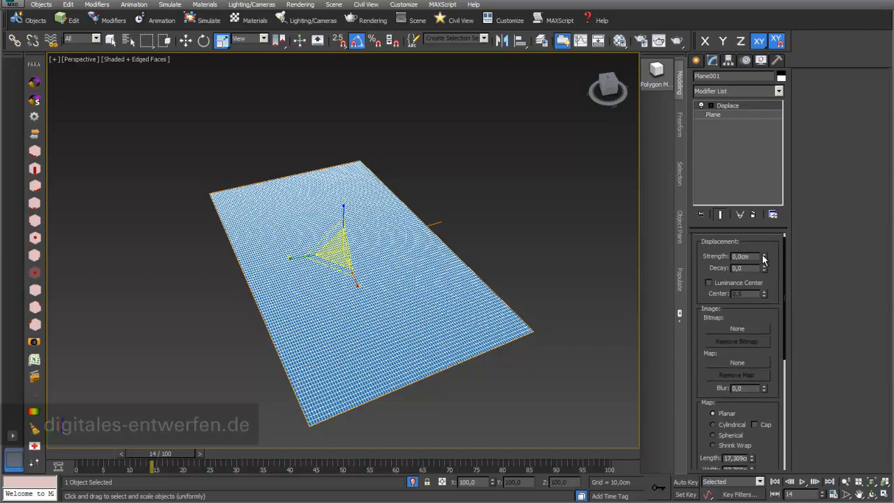
mouse_move(763, 257)
mouse_down()
mouse_move(763, 242)
mouse_move(761, 256)
mouse_up()
drag(751, 315, 738, 284)
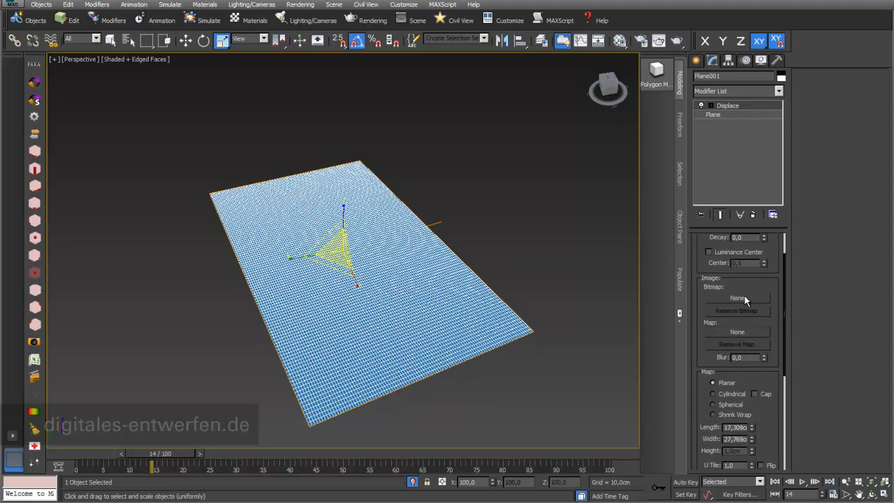
click(739, 299)
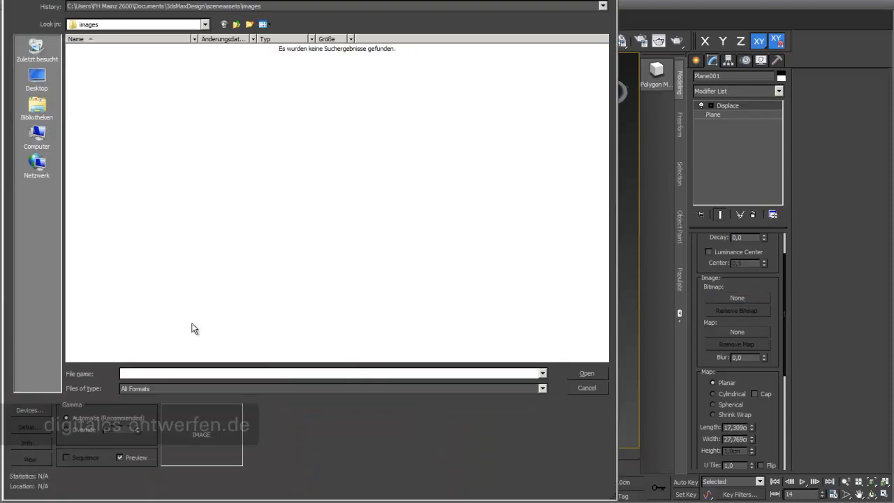
click(37, 77)
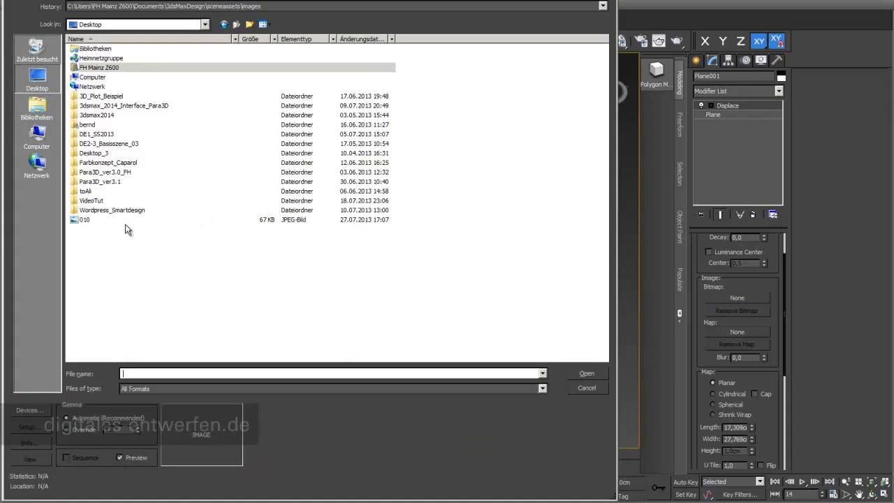
click(85, 220)
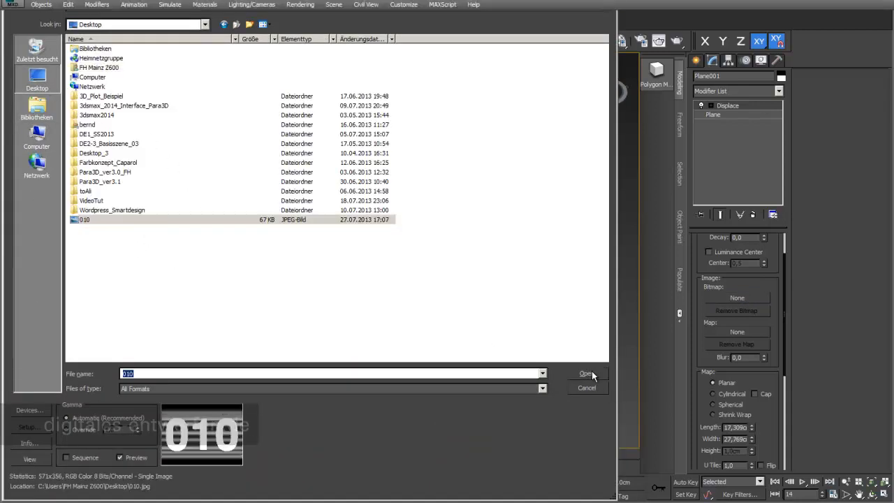
click(589, 375)
drag(768, 255, 768, 295)
drag(763, 263, 756, 230)
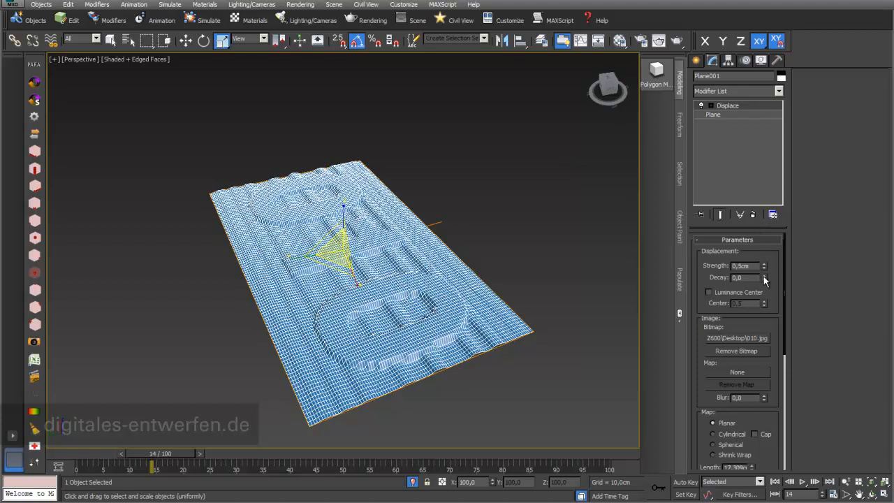
- Try shifting the Displace gizmo along X and shrinking its map to 11.078 cm length and 19.994 cm width
scroll(740, 273, down, 2)
click(711, 106)
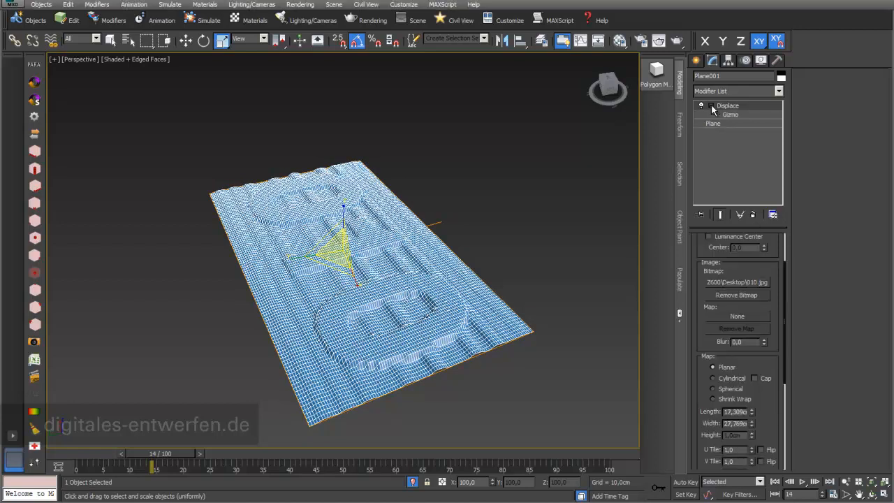
click(730, 115)
key(w)
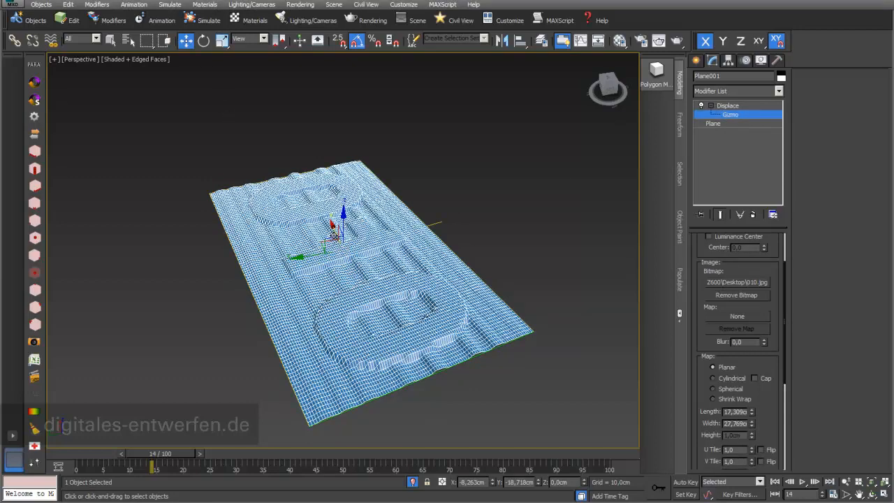
drag(334, 230, 314, 237)
drag(751, 410, 753, 439)
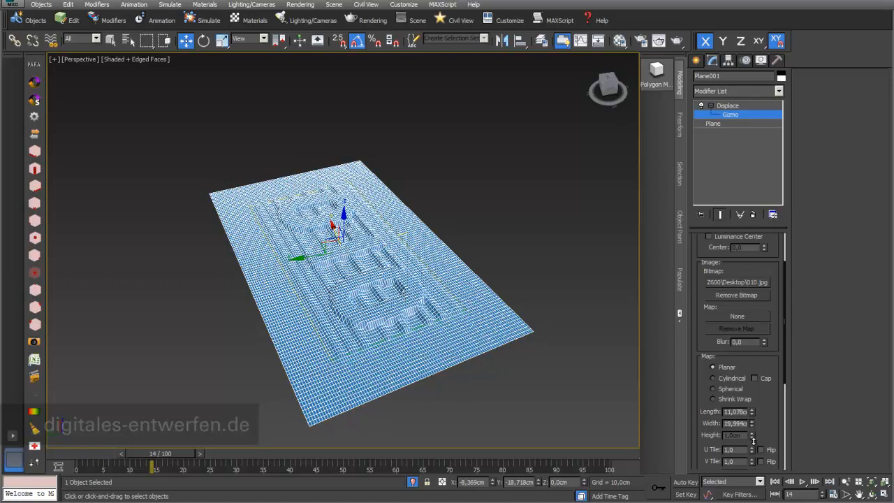
- Try moving the Displace gizmo along Y, and fit it back to the plane's full extent
right_click(395, 232)
click(406, 245)
drag(314, 265, 334, 253)
drag(765, 429, 747, 285)
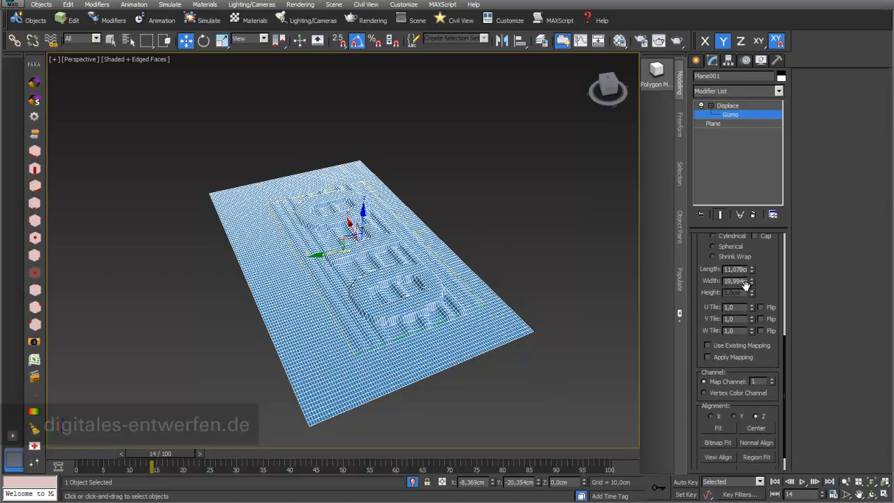
click(722, 427)
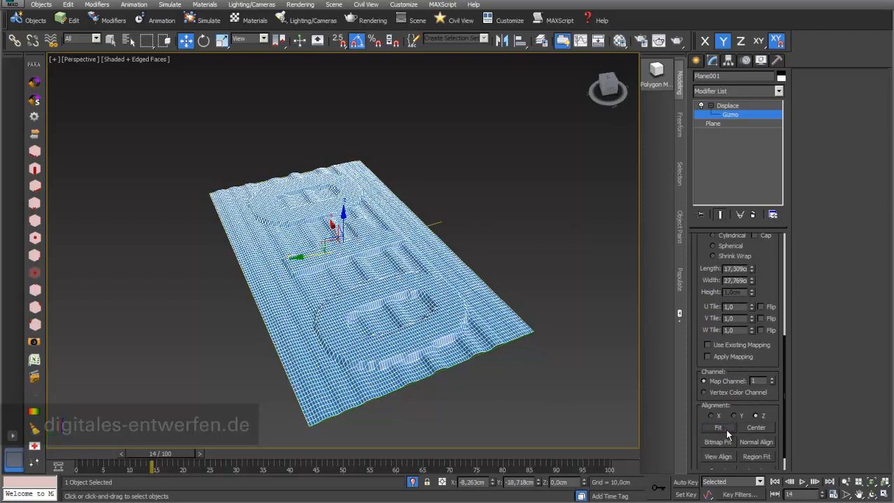
- Set the base plane's length segments and width segments to 10 each
click(724, 123)
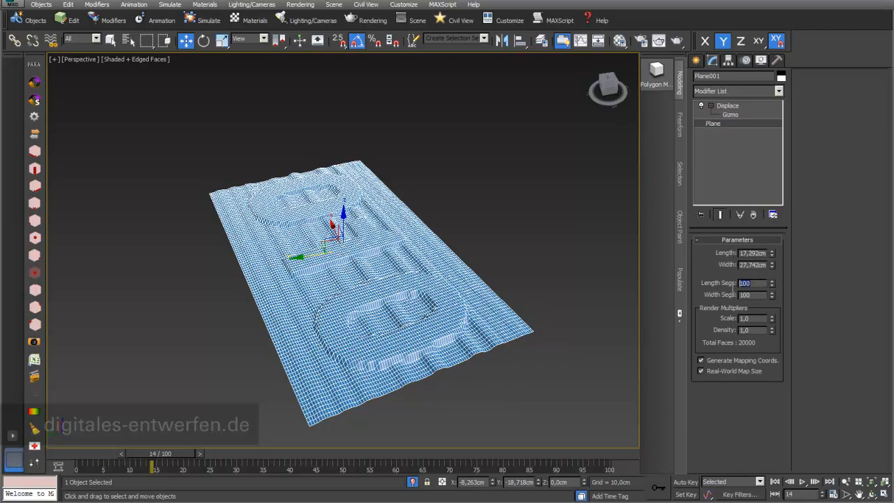
text(10)
key(Return)
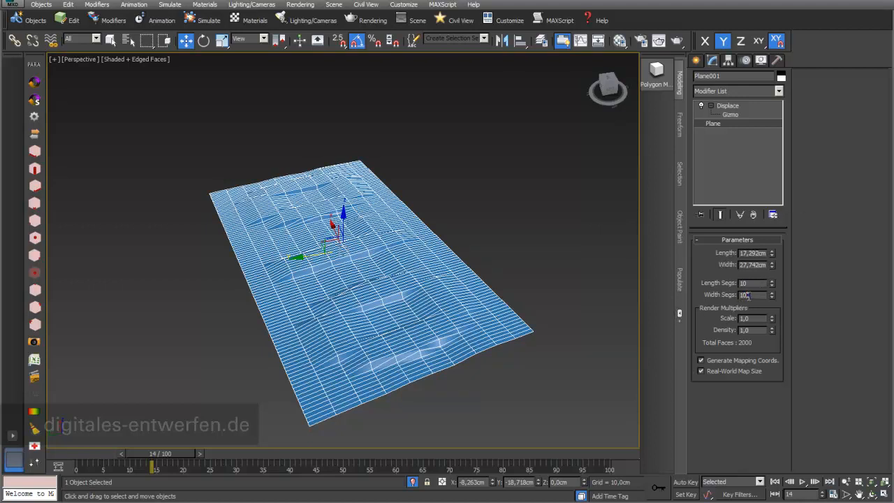
key(Return)
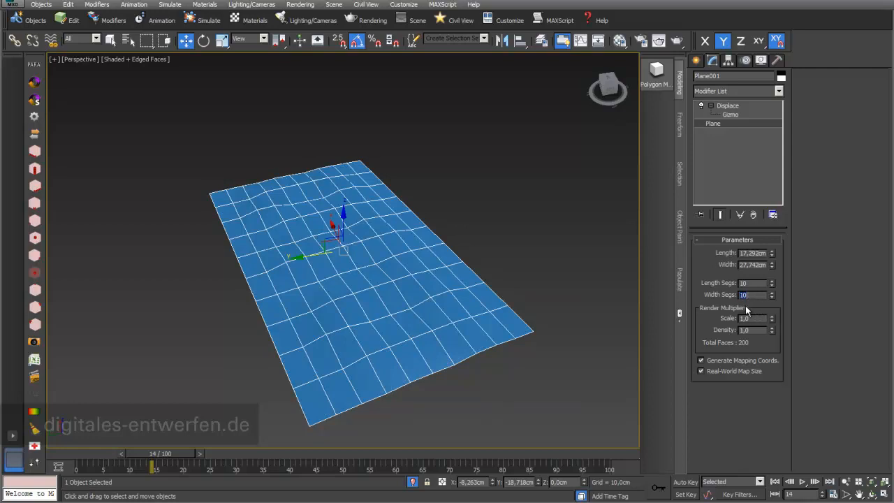
- Refine the plane to 53 width segments and 50 length segments
drag(770, 294, 784, 47)
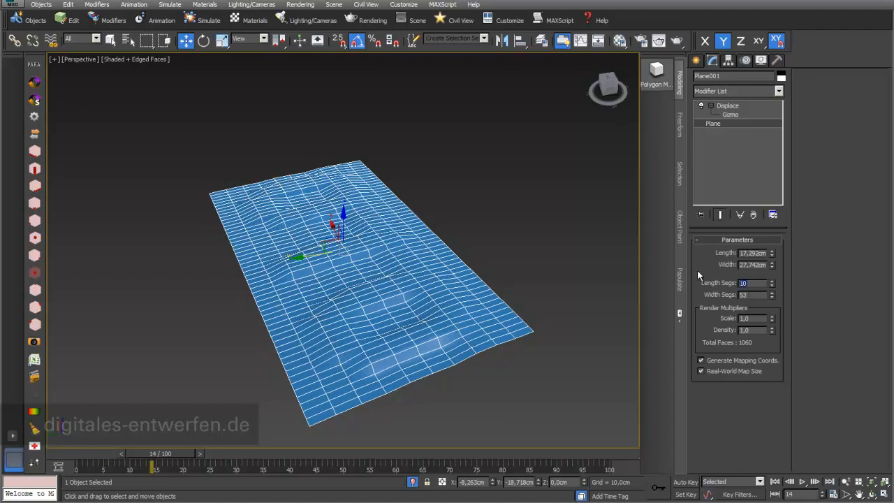
text(50)
key(Return)
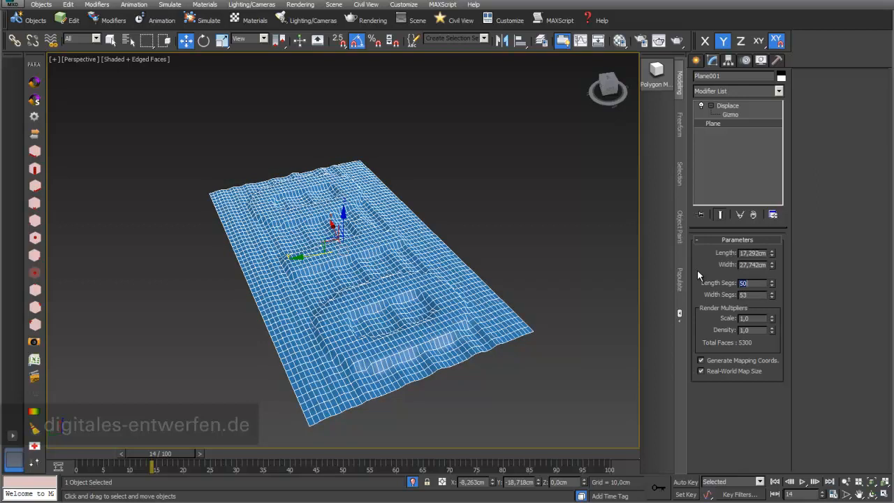
- Remove the Displace modifier's bitmap and assign a standard Checker map as its displacement map instead
click(728, 107)
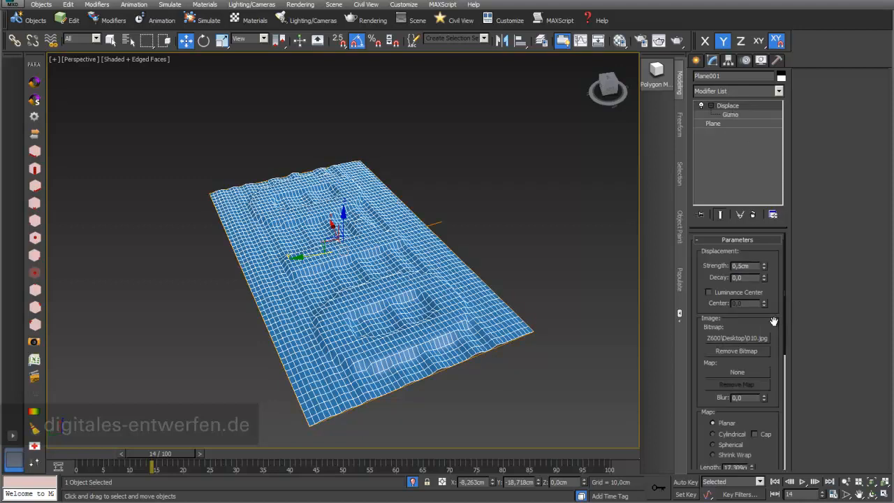
scroll(773, 320, down, 2)
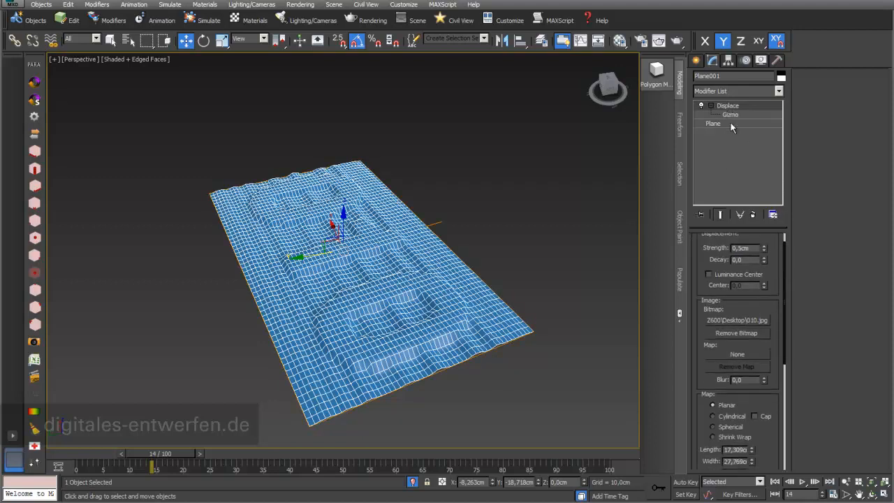
click(741, 334)
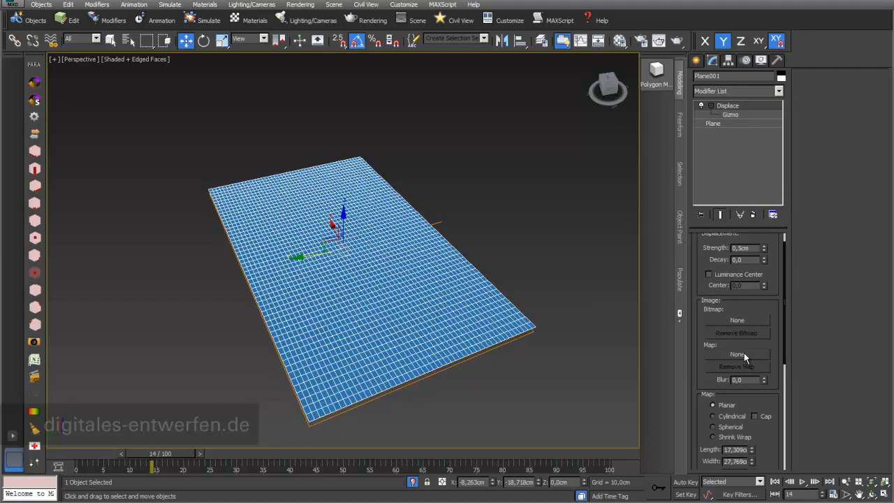
click(740, 354)
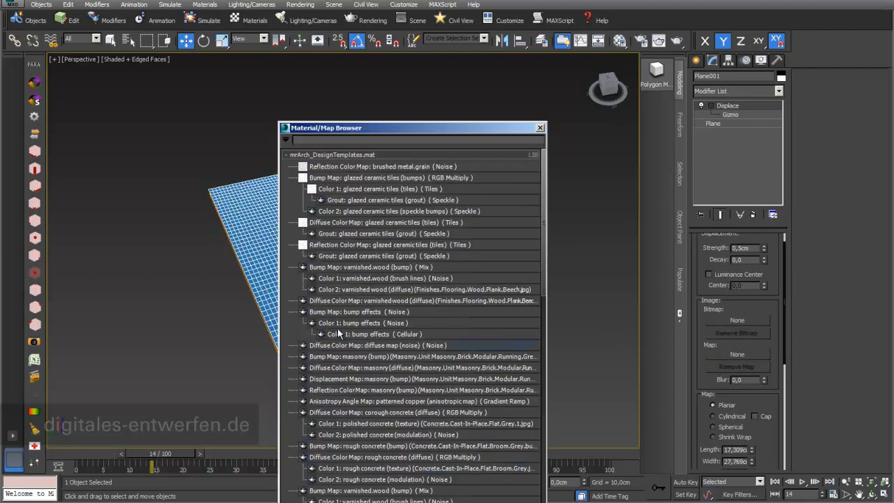
drag(411, 126, 455, 49)
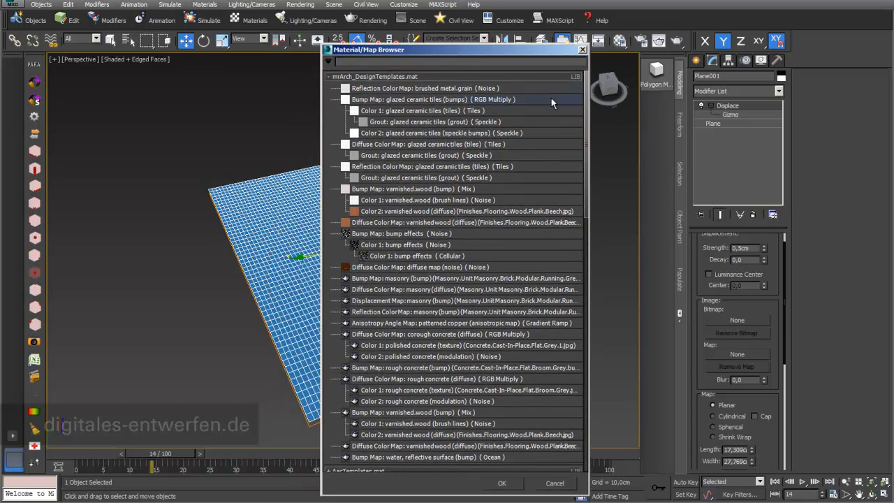
scroll(574, 194, down, 7)
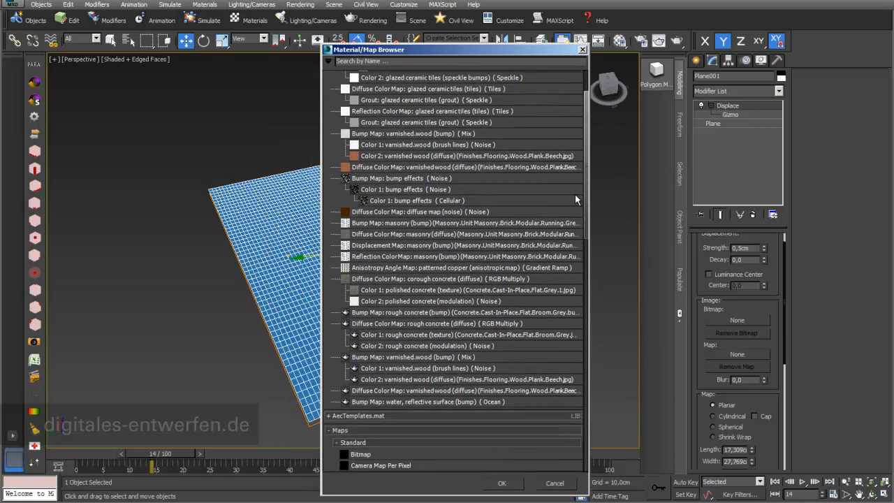
scroll(568, 258, down, 3)
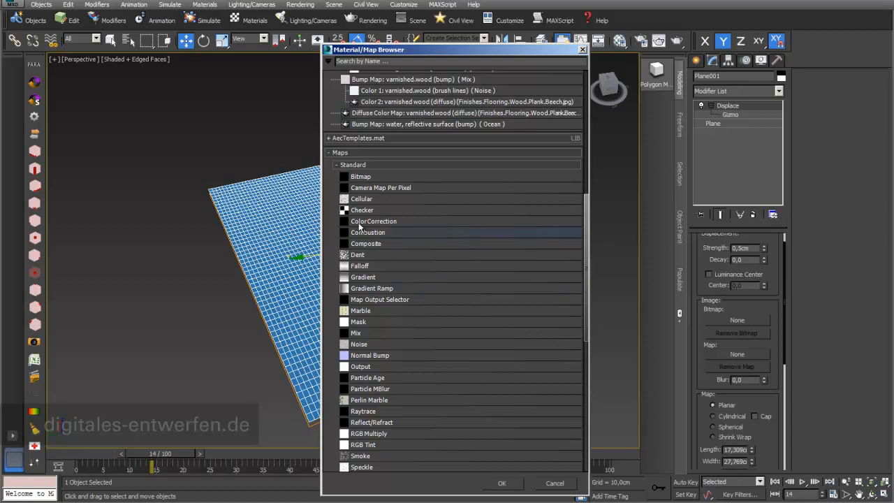
double_click(344, 211)
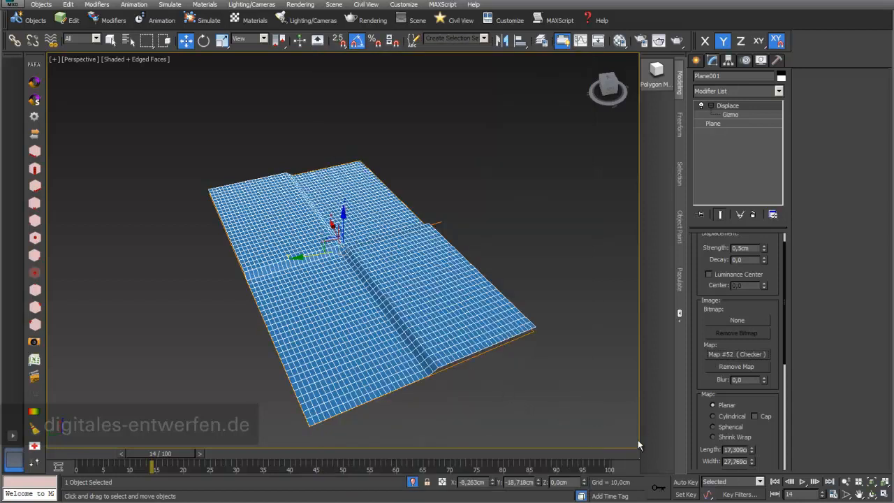
- Place the Displace modifier's Checker map as an instance in a Material Editor sample slot
click(619, 40)
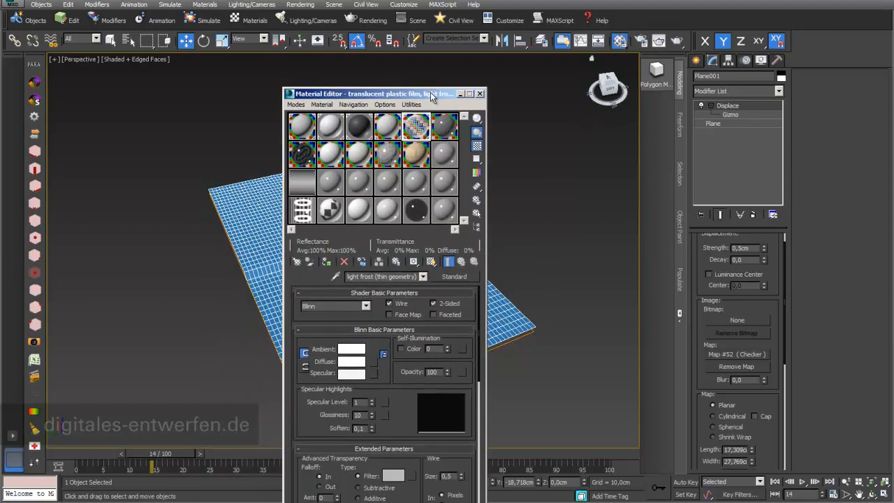
click(740, 356)
drag(741, 358, 364, 214)
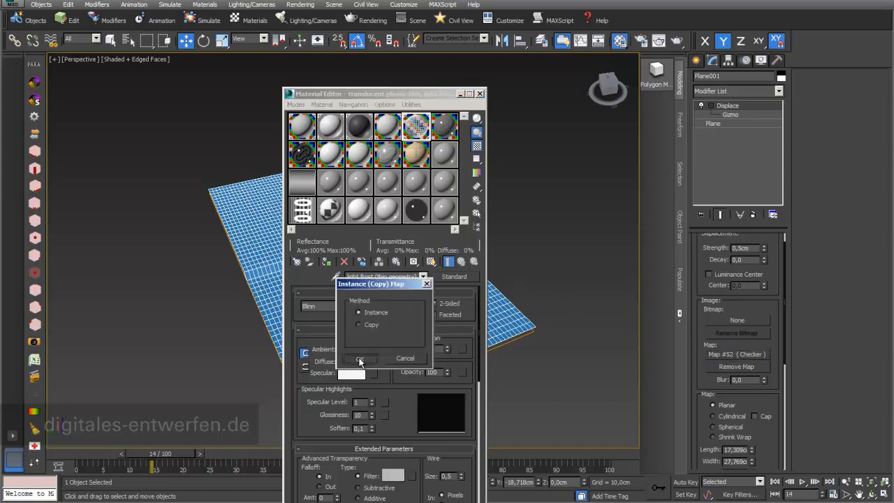
click(359, 358)
- Set the Checker map's width and height size to 0.3 cm and raise the displacement strength to 1.97 cm
drag(423, 101, 688, 67)
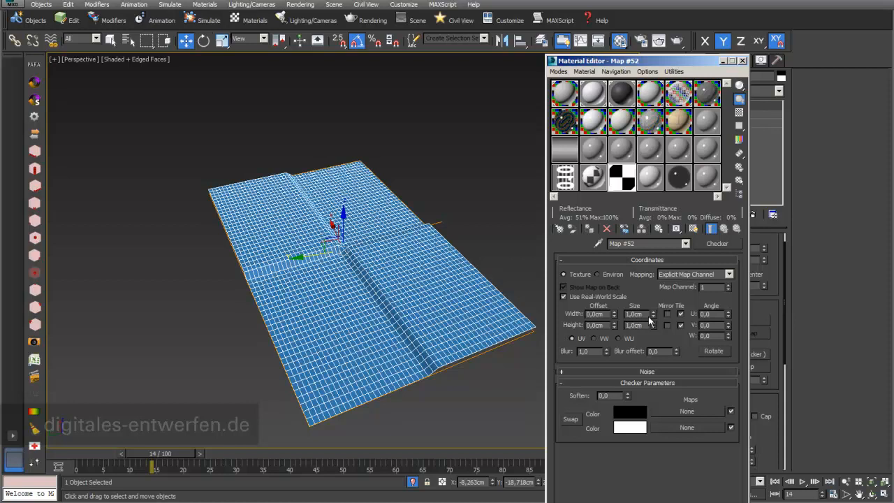
drag(652, 310, 654, 333)
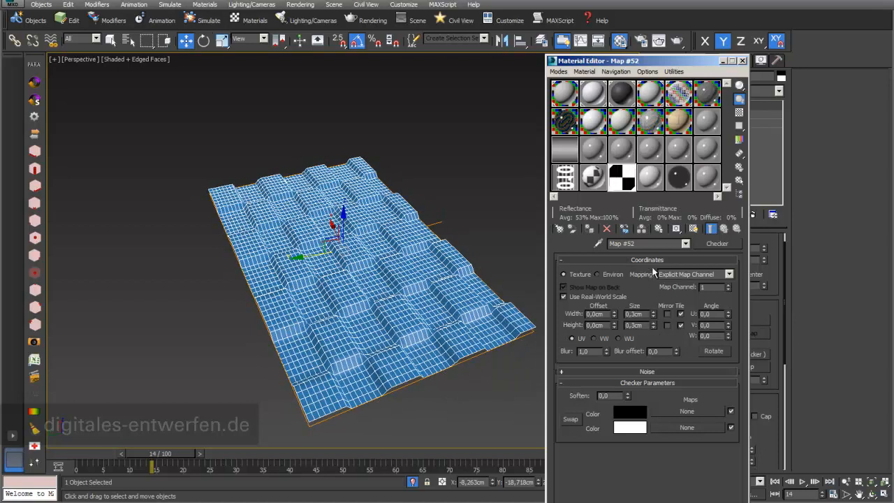
drag(693, 67, 491, 263)
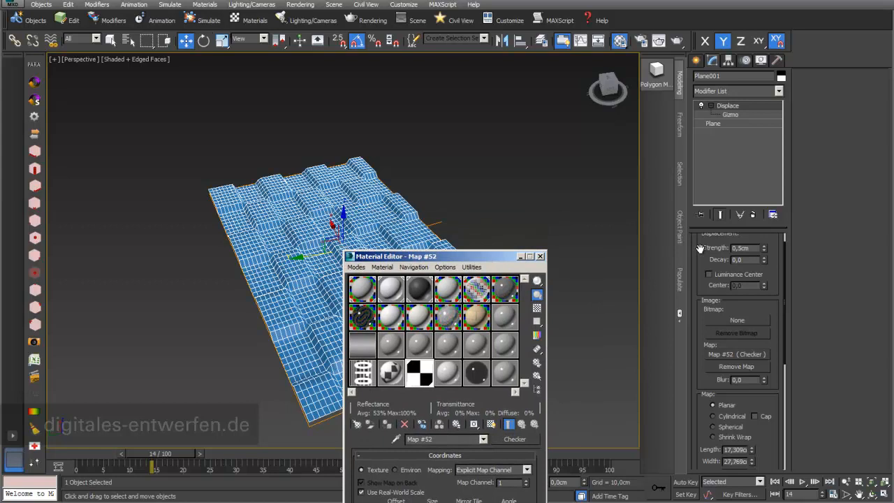
scroll(702, 249, up, 2)
drag(763, 266, 760, 180)
- Load 010.jpg from the Desktop as the Displace modifier's bitmap and remove the Checker map
drag(493, 261, 262, 157)
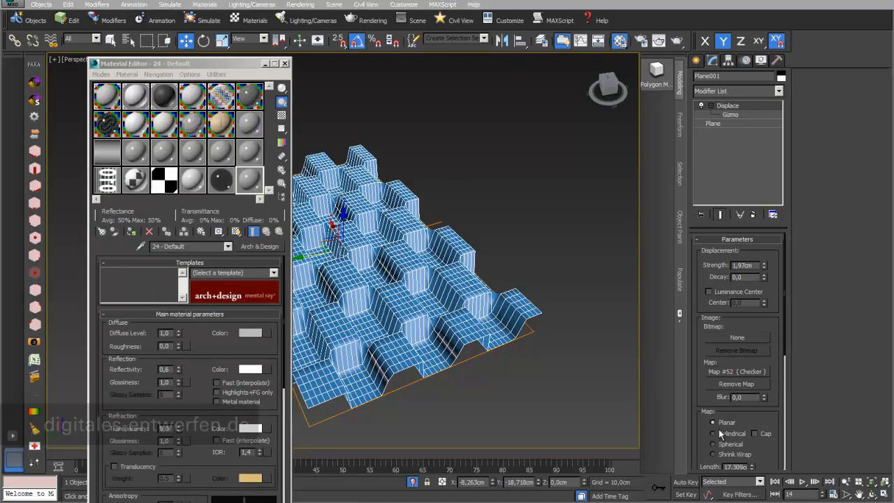
click(738, 338)
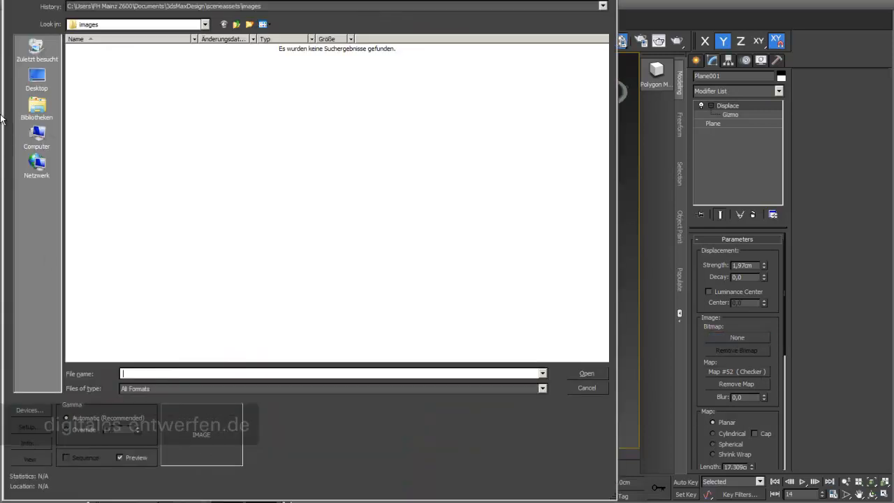
click(37, 78)
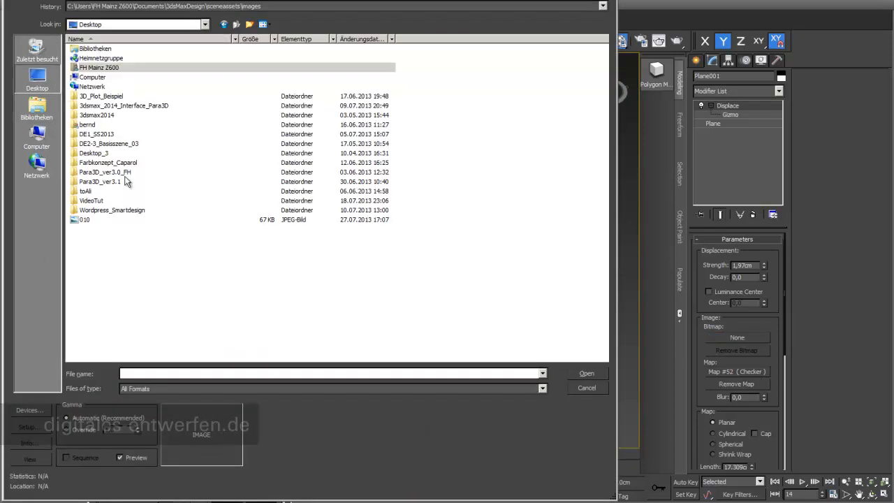
click(91, 220)
click(585, 373)
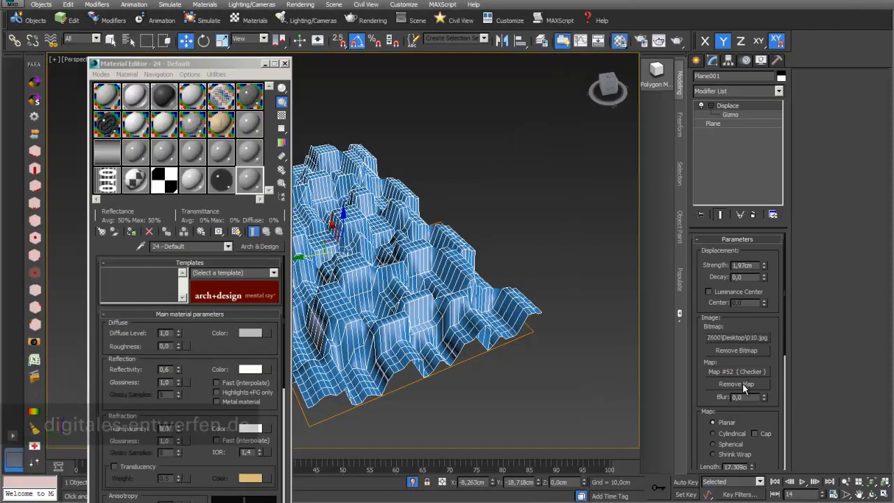
click(743, 385)
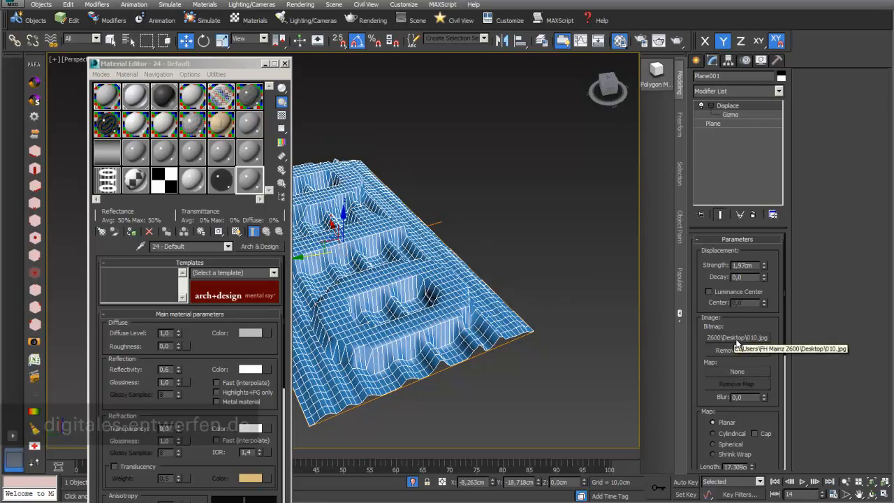
- Place the 010.jpg bitmap in an unused Material Editor sample slot and set its width size to 1.9 cm
drag(249, 185, 250, 185)
drag(228, 65, 196, 60)
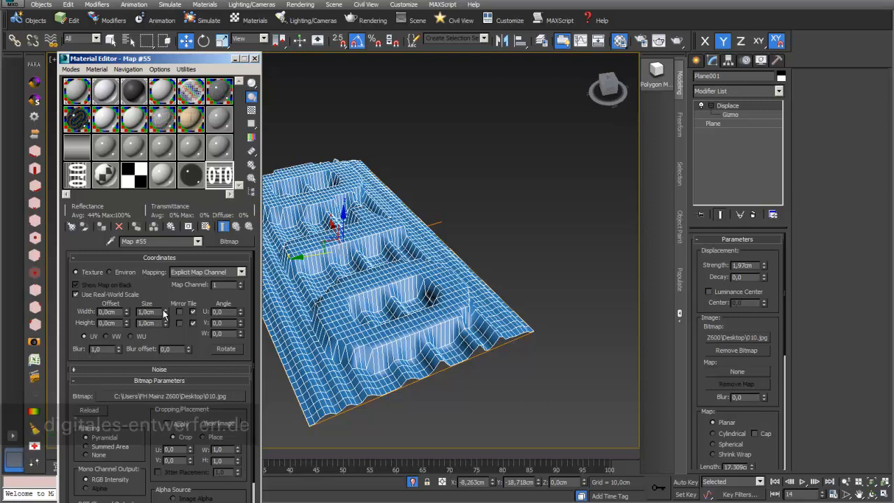
drag(165, 314, 168, 304)
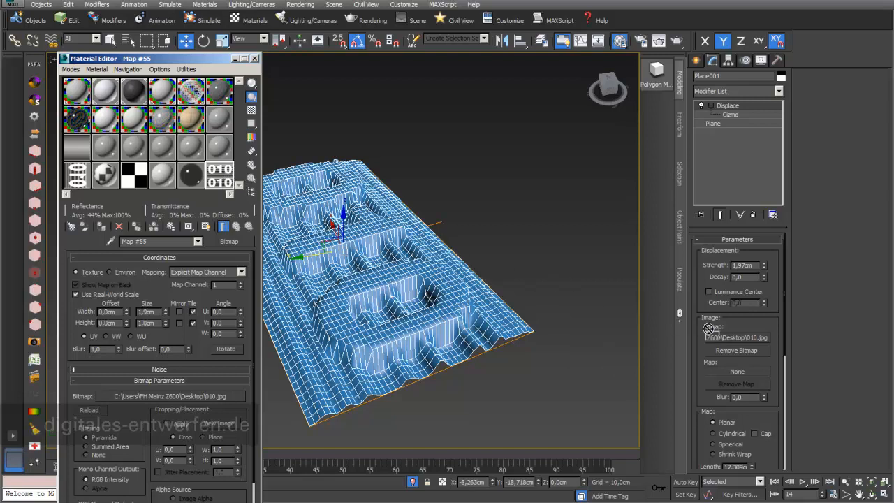
- Assign the 010.jpg map as an instance to the Displace modifier's map and remove the modifier's direct bitmap
drag(734, 370, 737, 372)
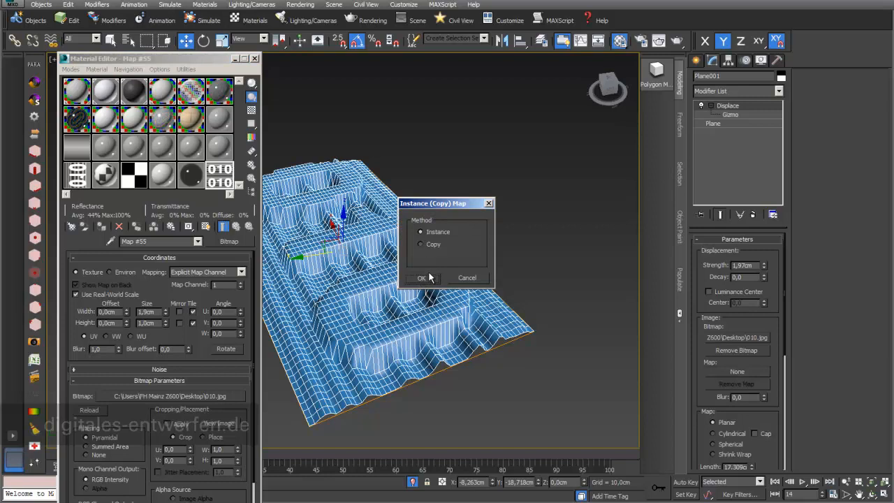
click(428, 276)
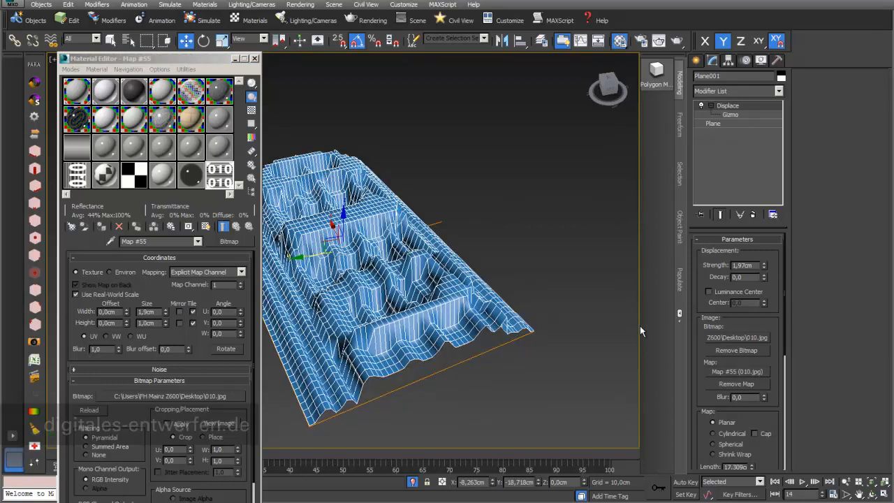
click(728, 349)
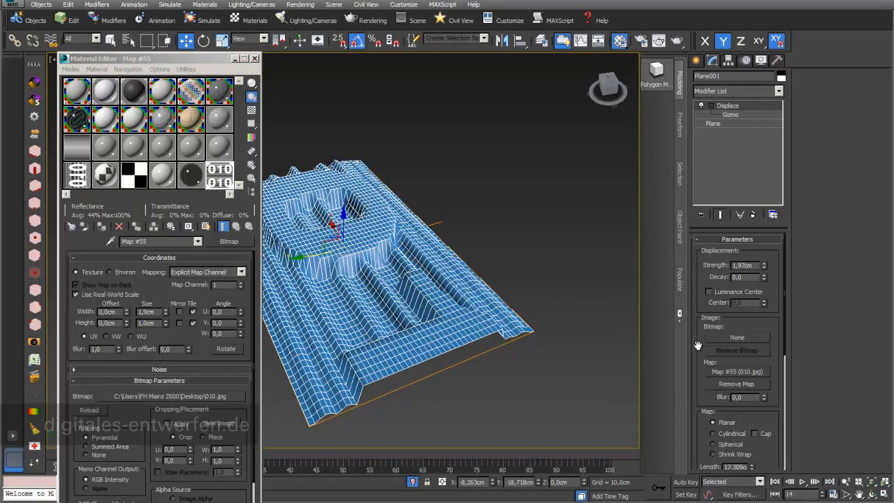
- Set the 010.jpg map's width size to 0.9 cm, its blur offset to 0.098 and its blur to 0.4
drag(165, 316, 167, 319)
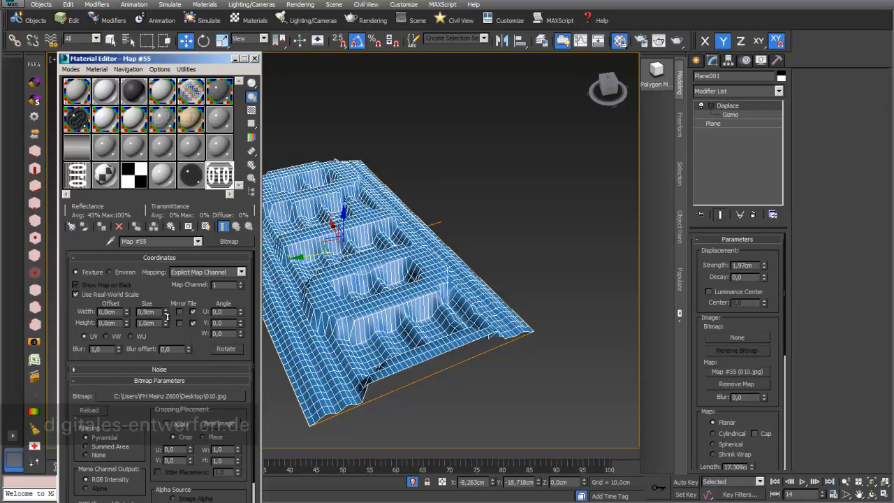
drag(183, 59, 215, 55)
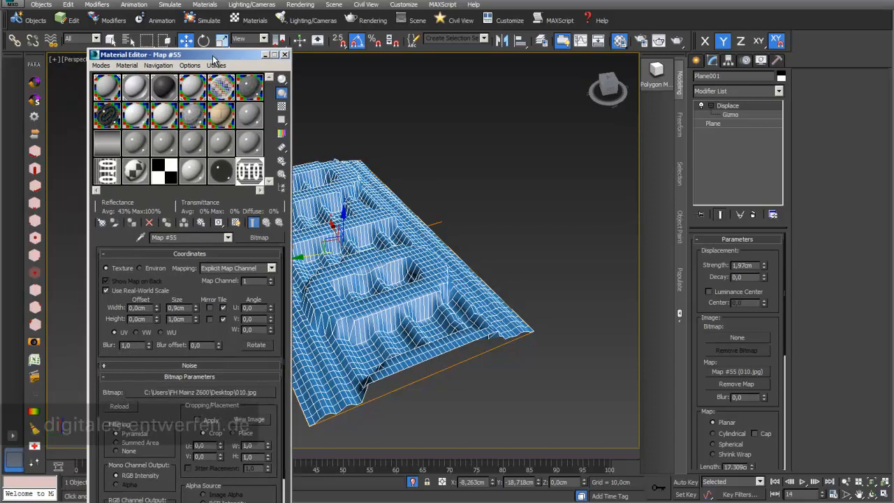
drag(218, 343, 211, 286)
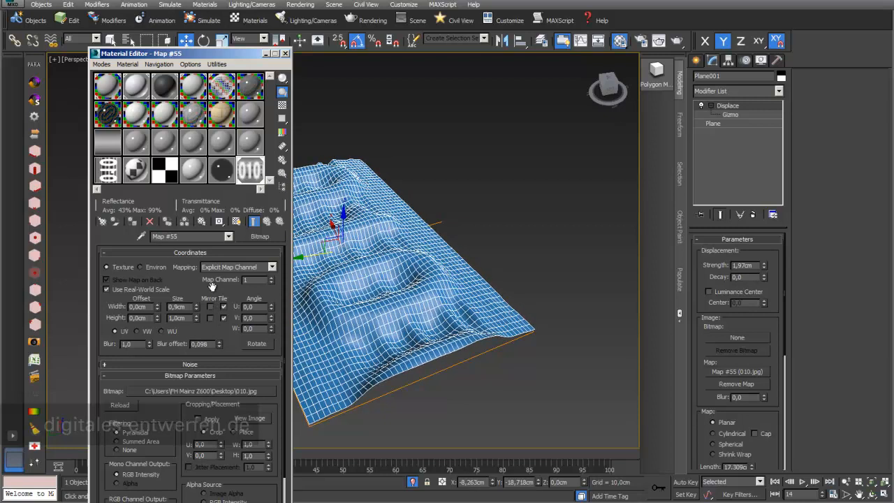
drag(149, 343, 158, 381)
scroll(150, 422, down, 2)
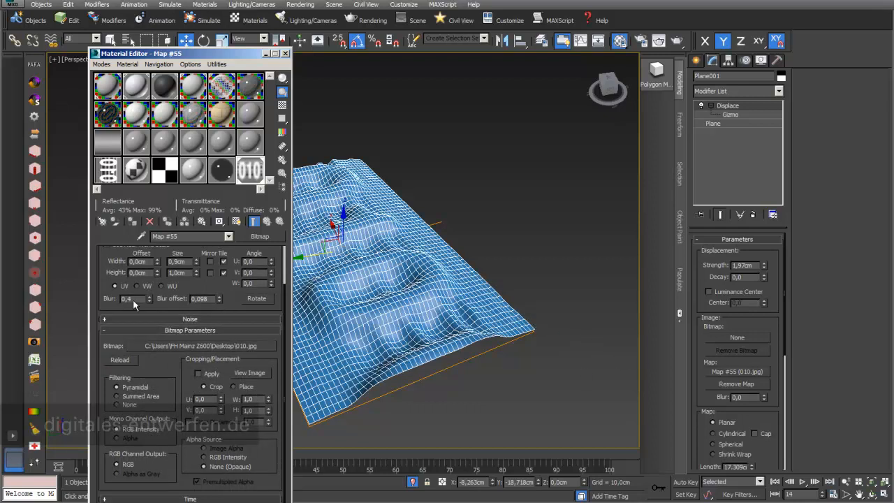
- Set the 010.jpg map's width size to 1 cm
drag(199, 51, 204, 22)
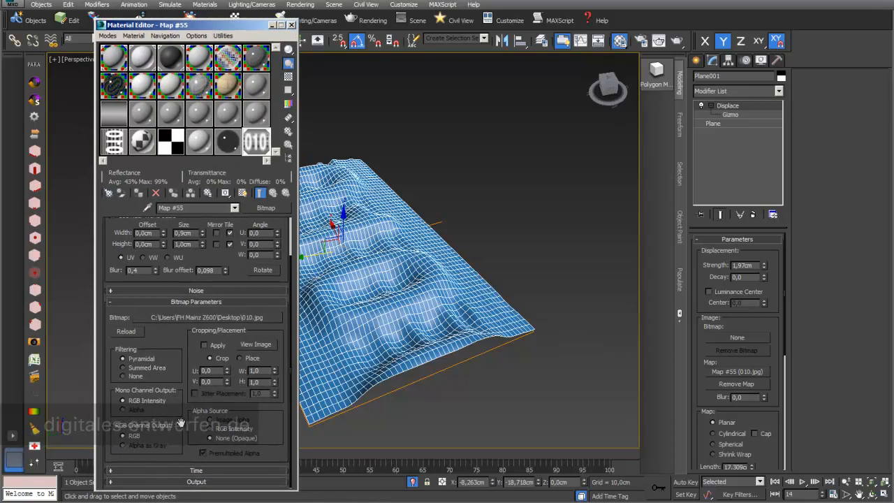
scroll(182, 391, up, 3)
drag(254, 29, 724, 35)
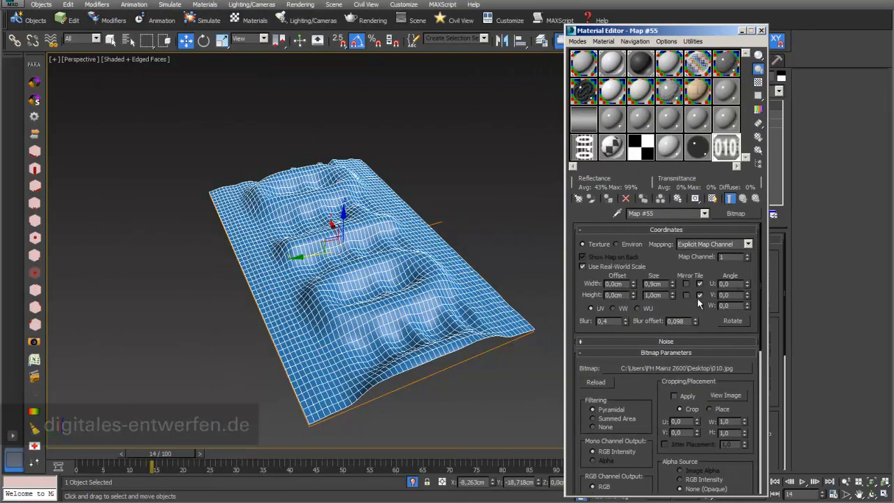
text(1)
key(Return)
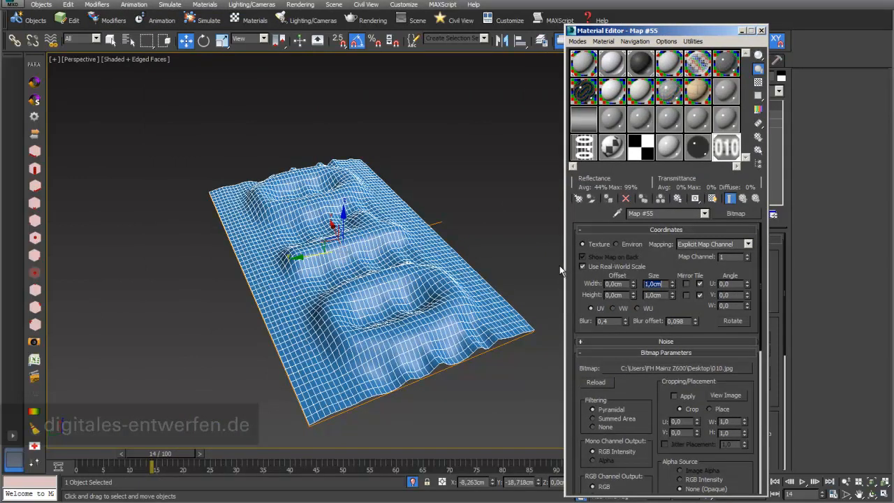
- Open an enlarged preview of the 010.jpg map and clear its blur offset
double_click(726, 145)
drag(466, 411, 282, 225)
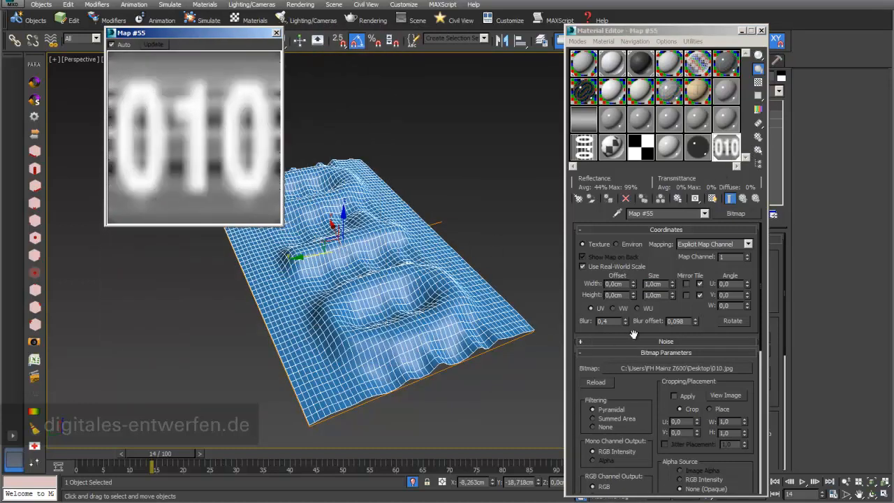
drag(696, 323, 698, 382)
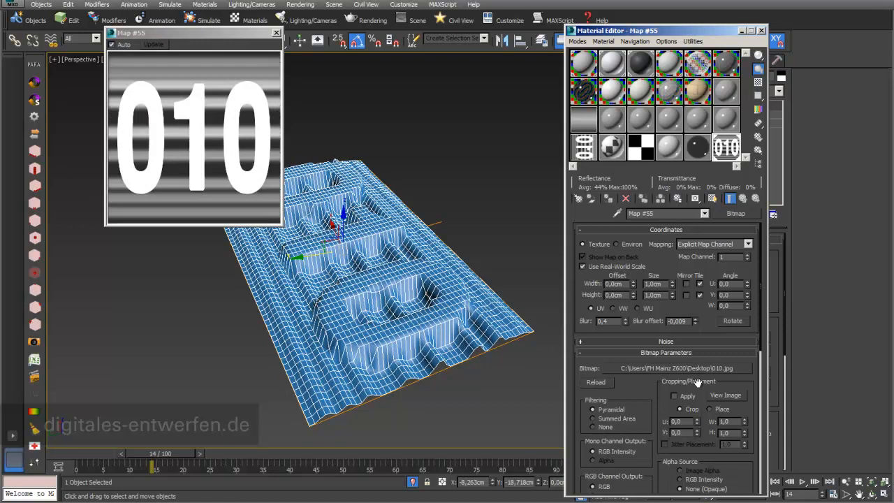
key(BackSpace)
key(Return)
- Enable the map's output color map and invert its curve, with the start point at about 1.05 and the end point at about -0.01
drag(708, 335, 695, 37)
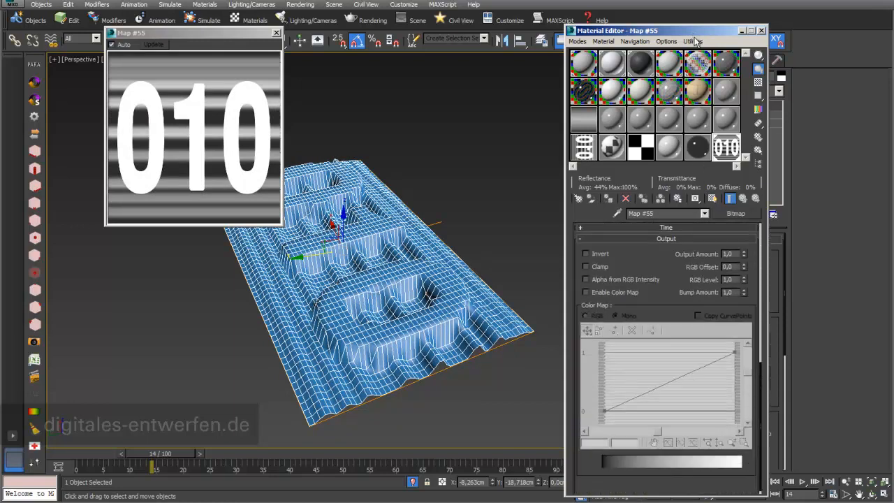
click(585, 292)
drag(734, 352, 735, 386)
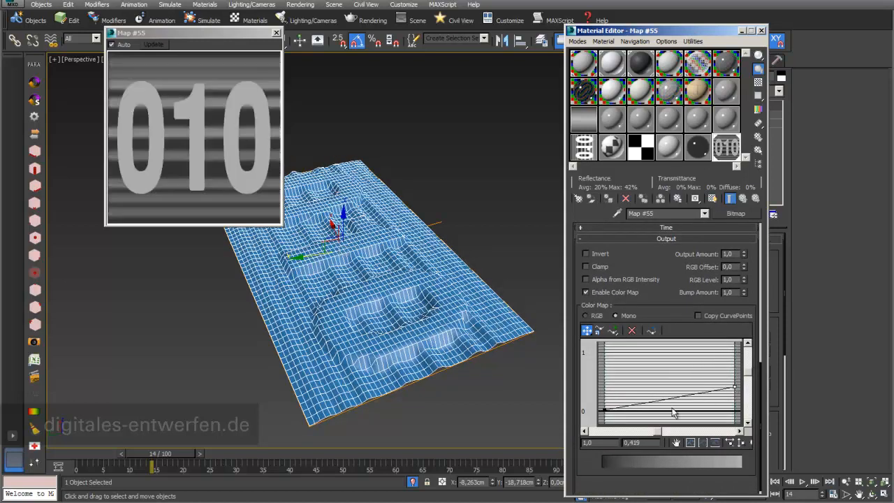
drag(604, 410, 604, 349)
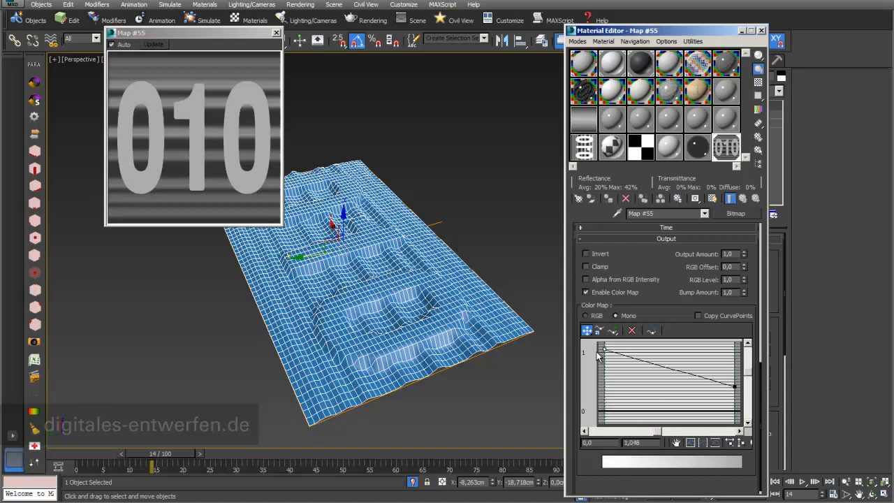
drag(735, 386, 735, 414)
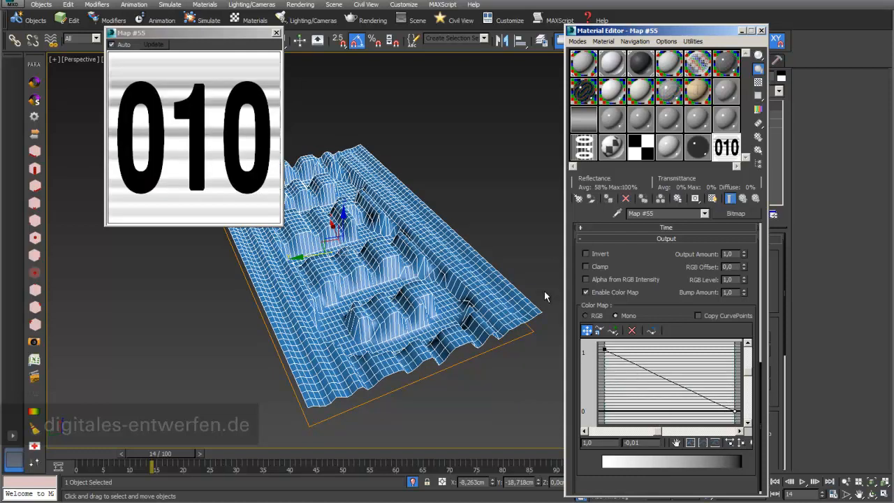
- Raise the inverted 010.jpg map's blur offset to 0.113
scroll(645, 262, up, 5)
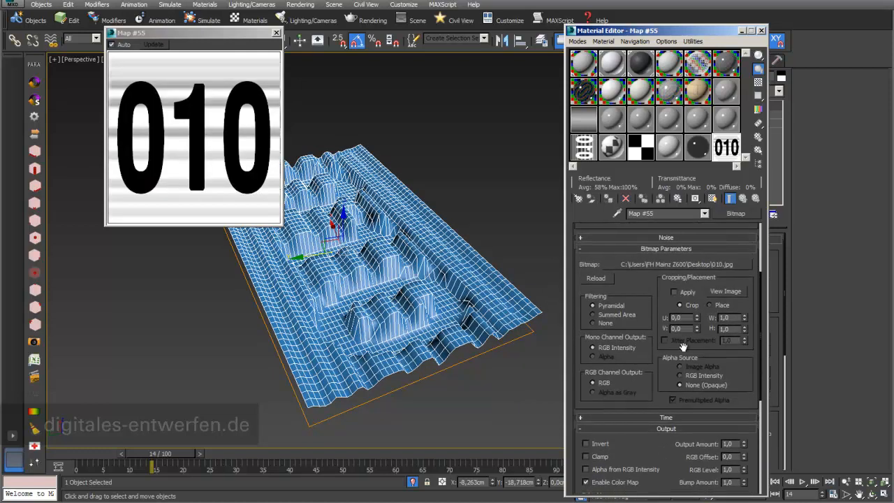
drag(713, 228, 719, 409)
drag(695, 319, 695, 255)
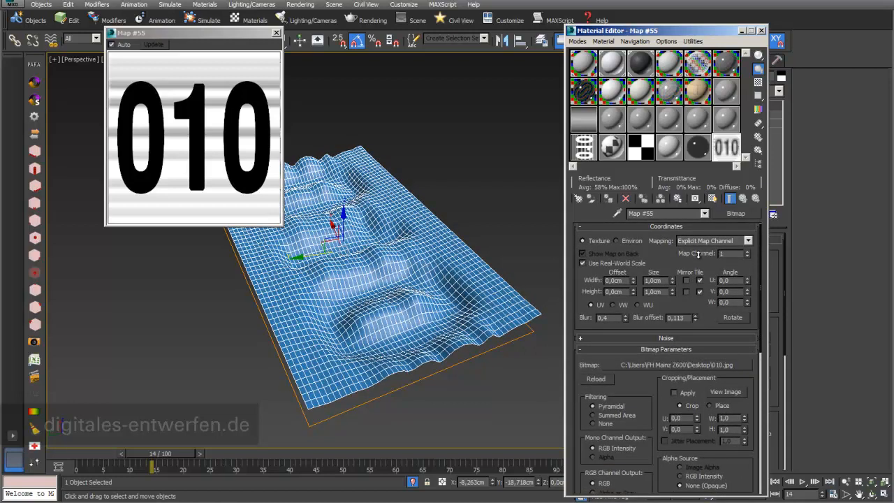